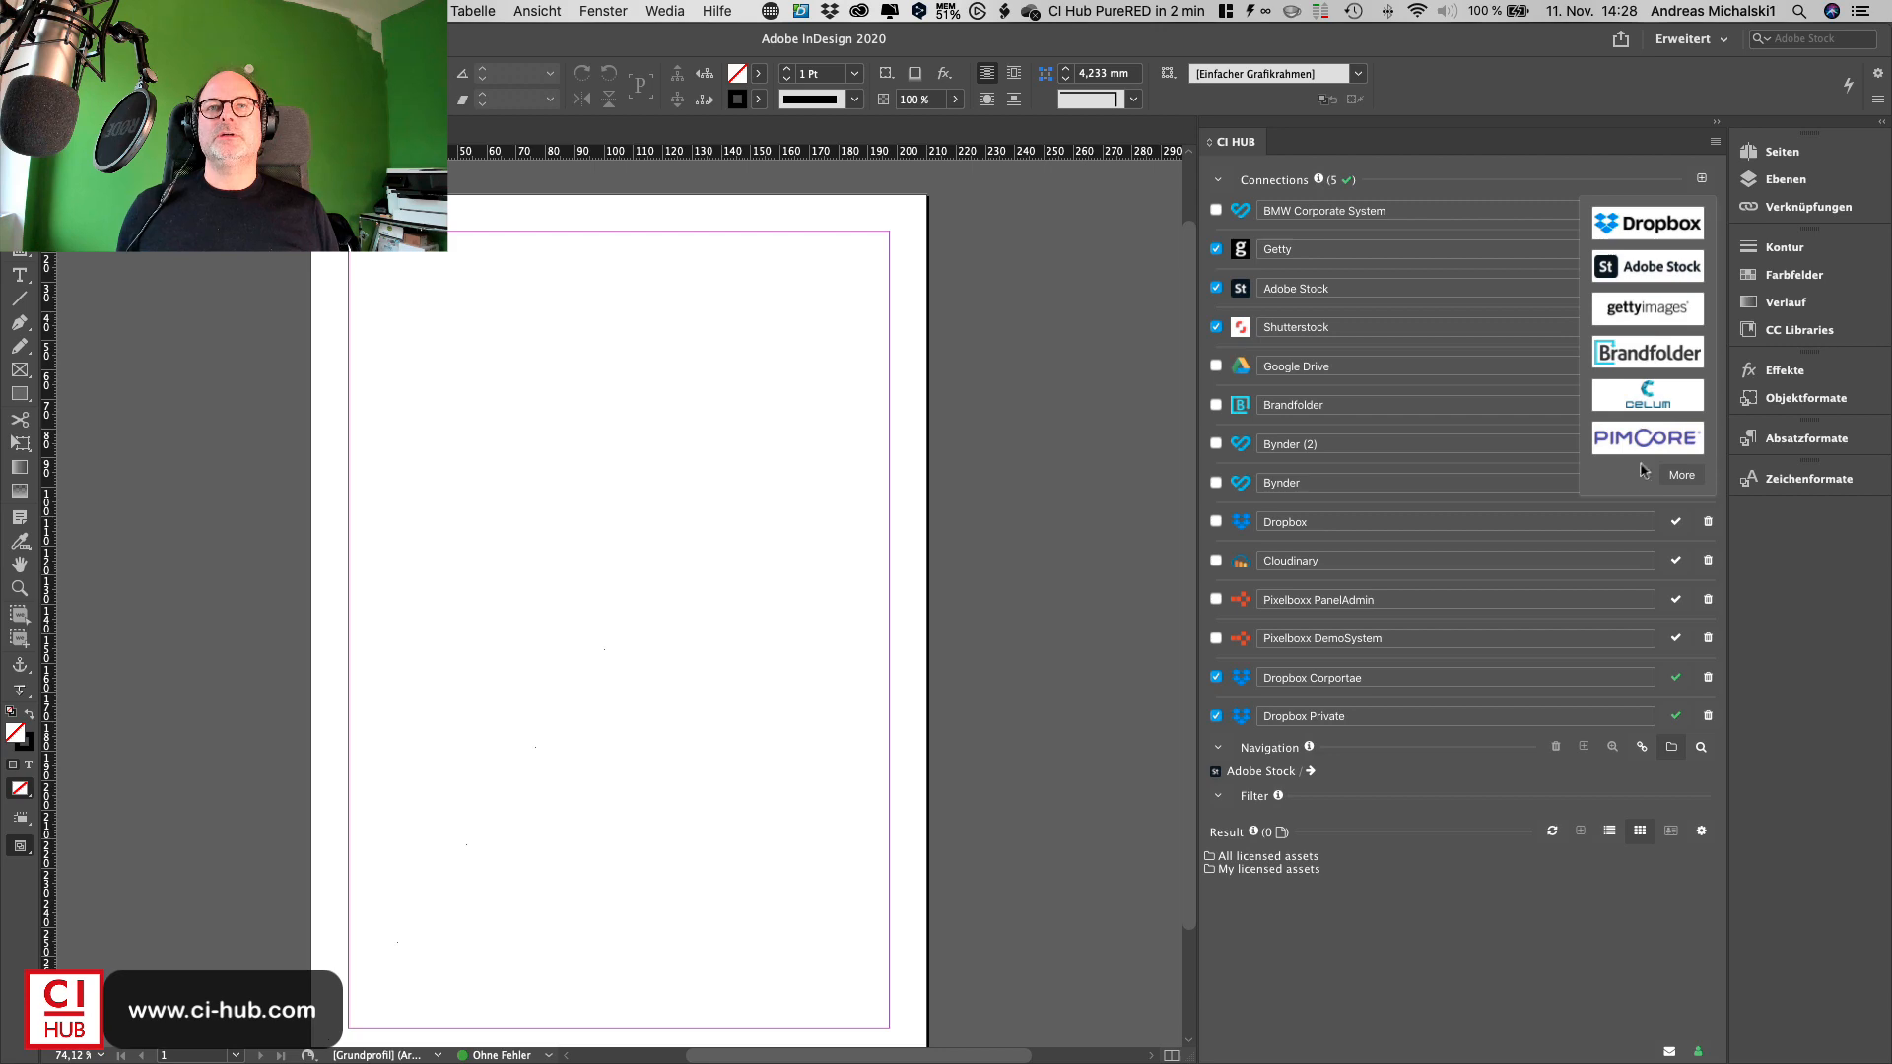
- Add a Pimcore connection, logging in with the sample config and entering the access token
click(1648, 443)
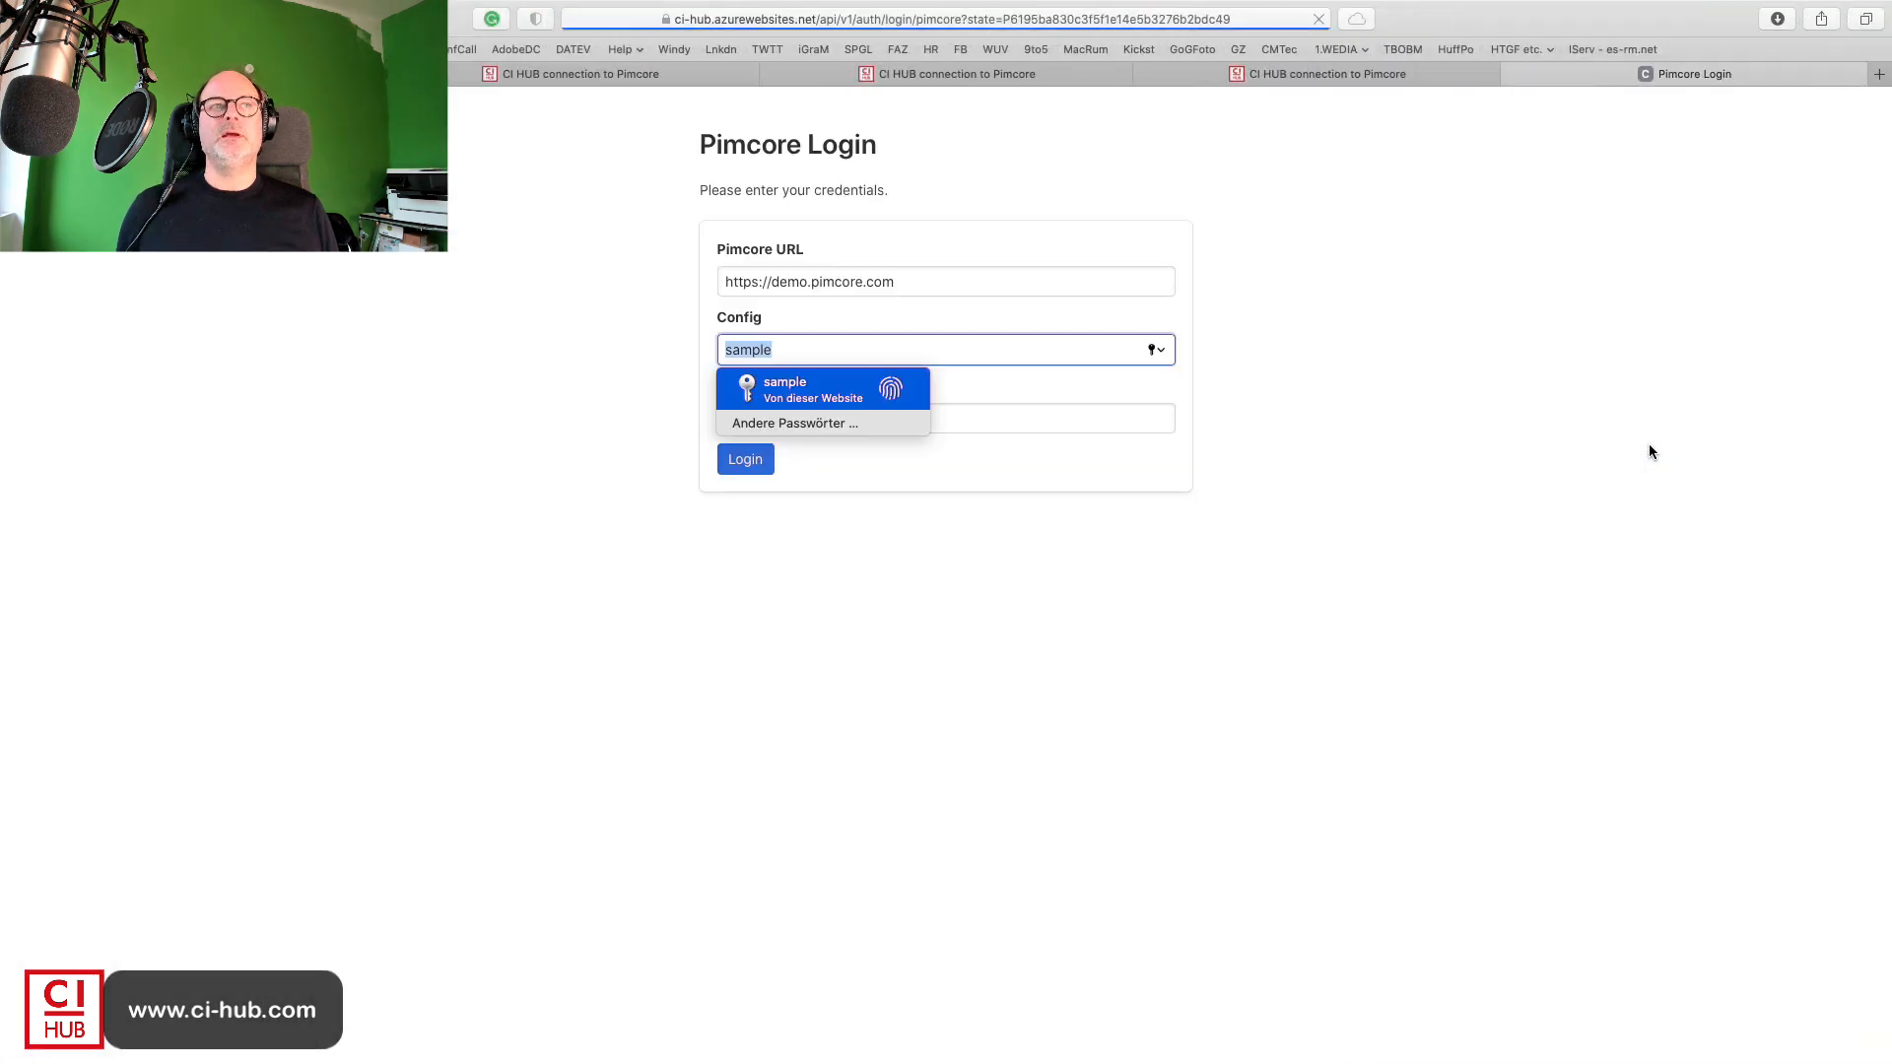
click(1153, 419)
click(1152, 419)
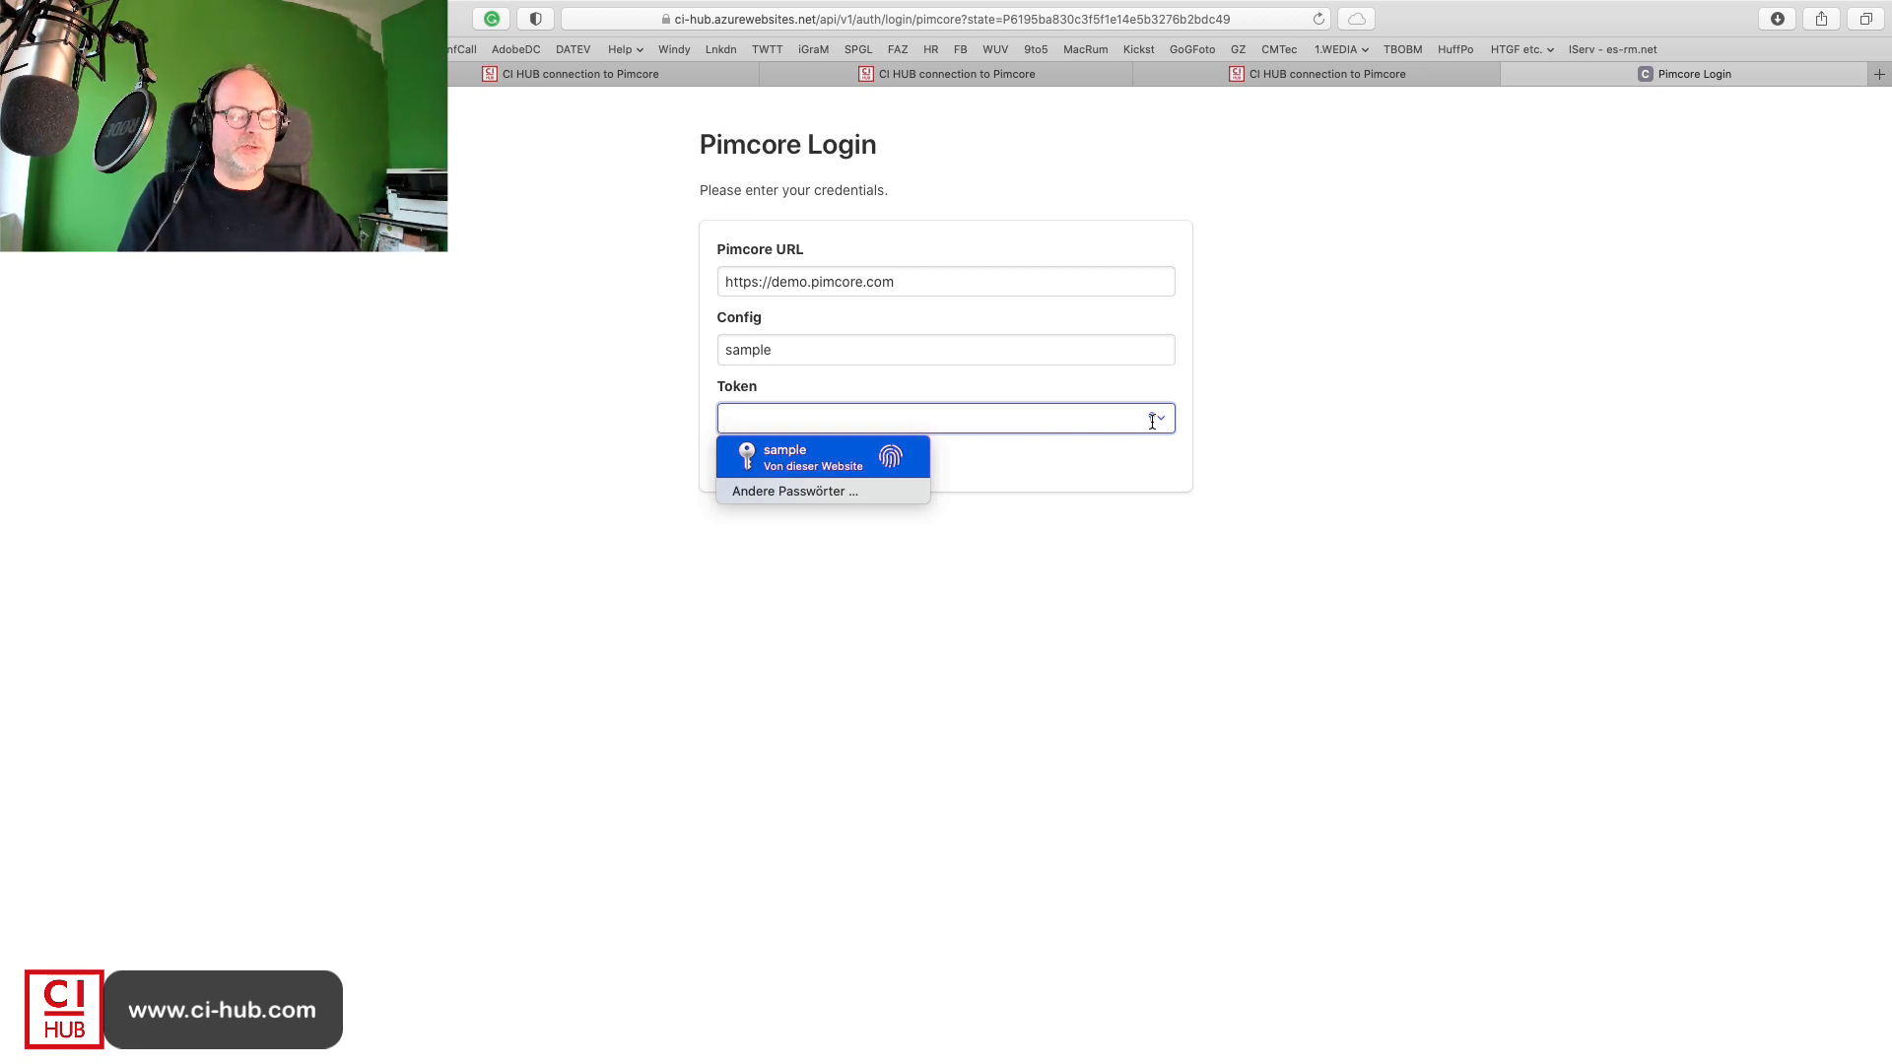
text(demo)
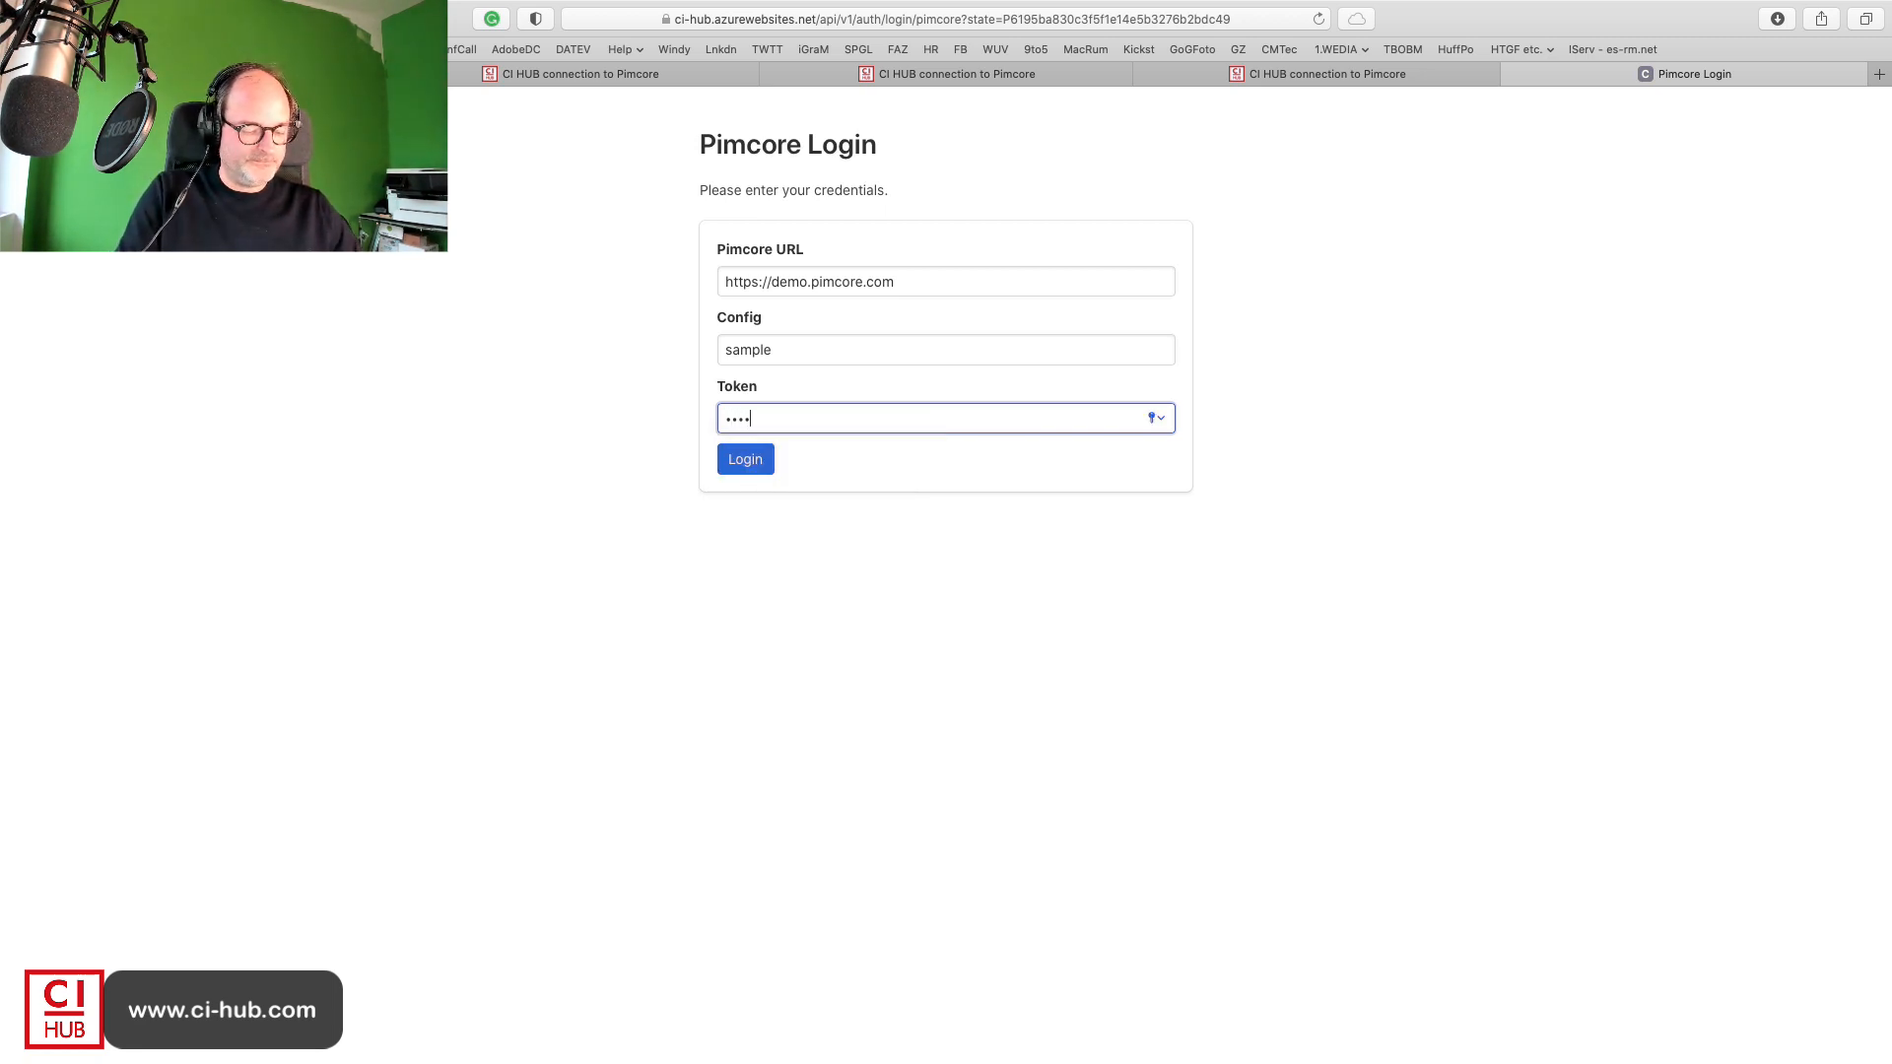
key(Return)
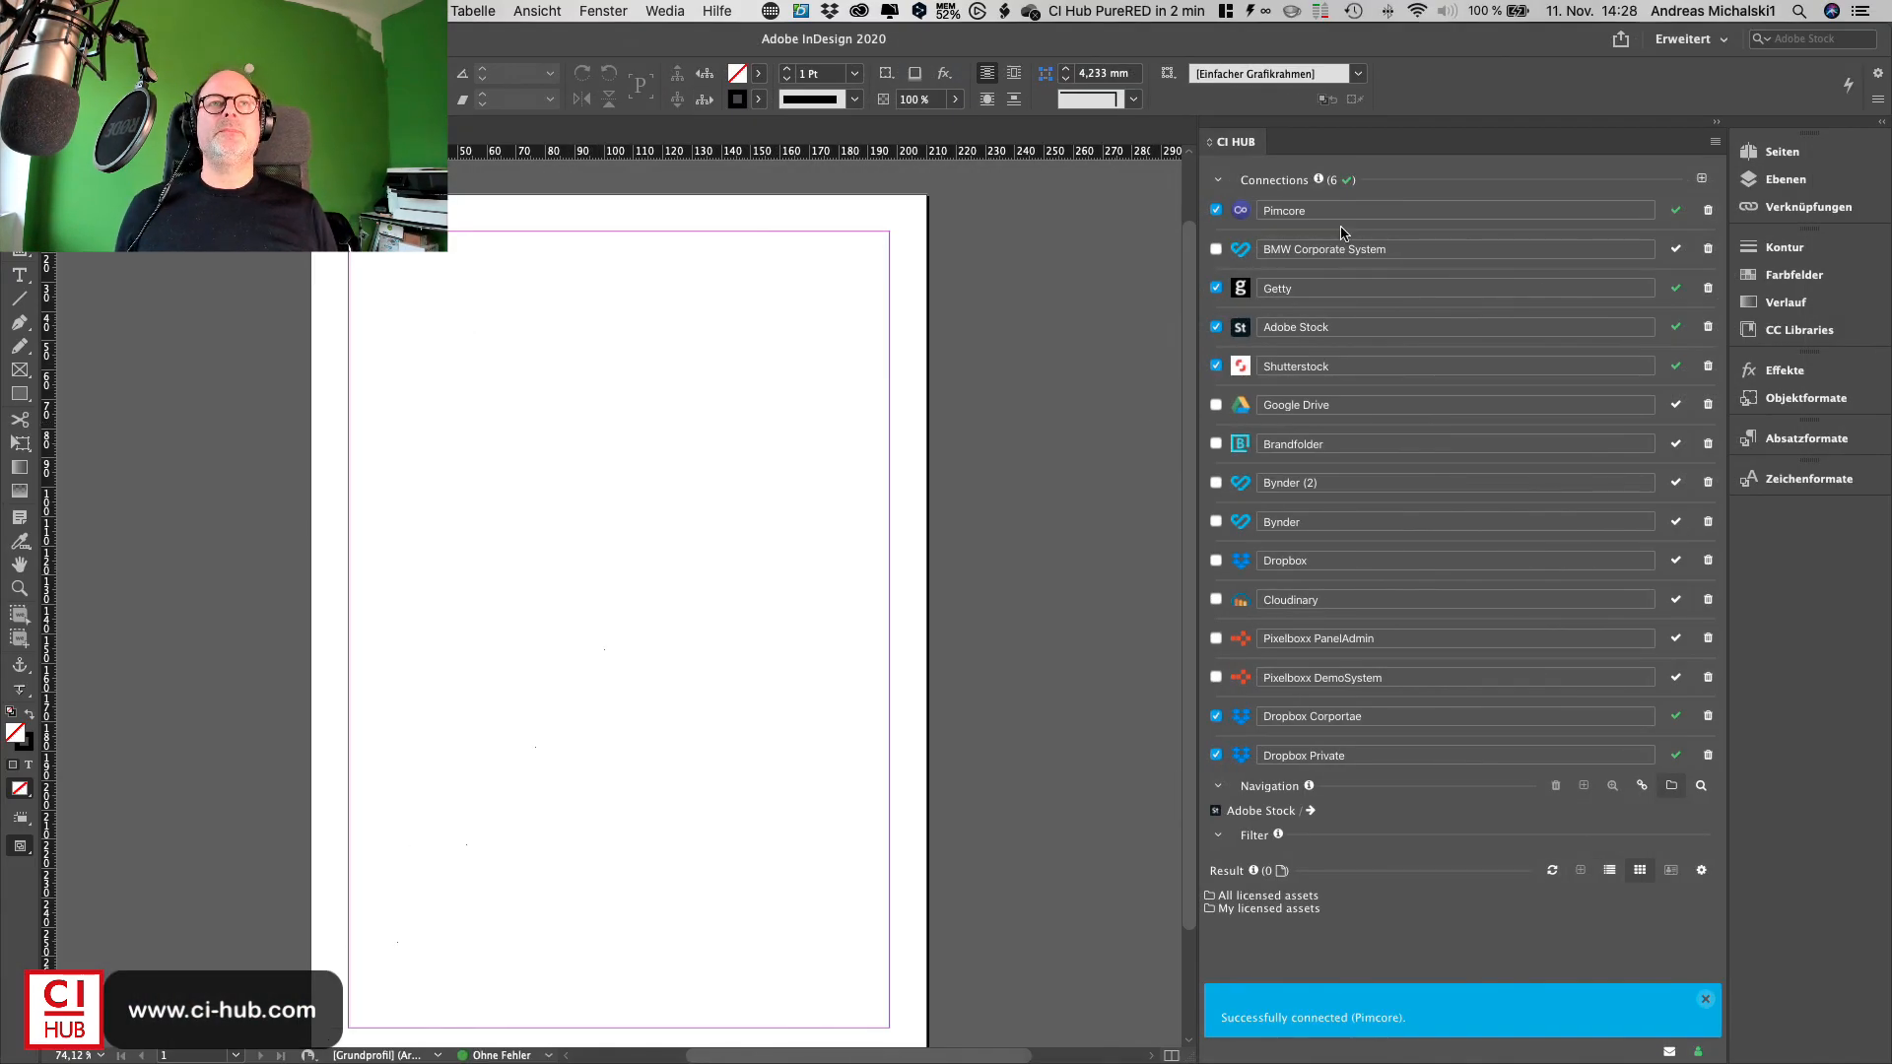
- Collapse the connections list and switch the navigation source to Pimcore
click(1344, 212)
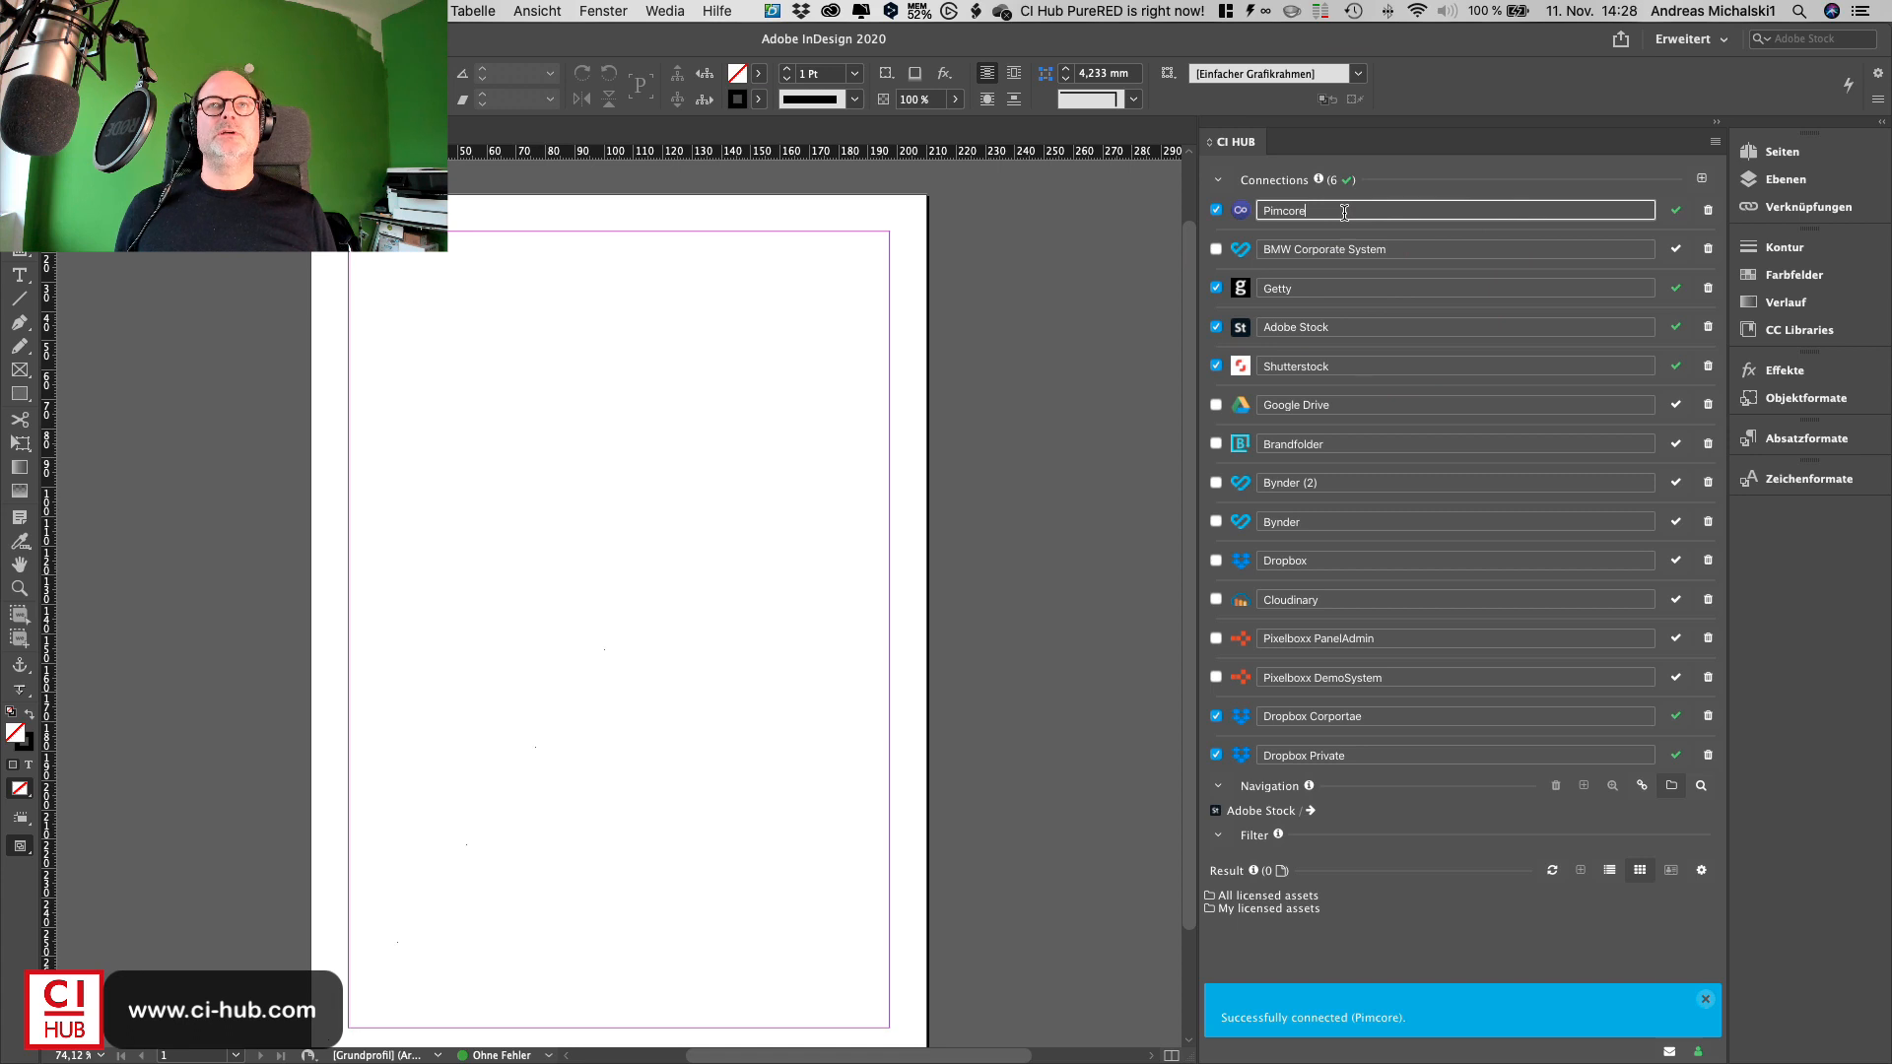
click(1219, 180)
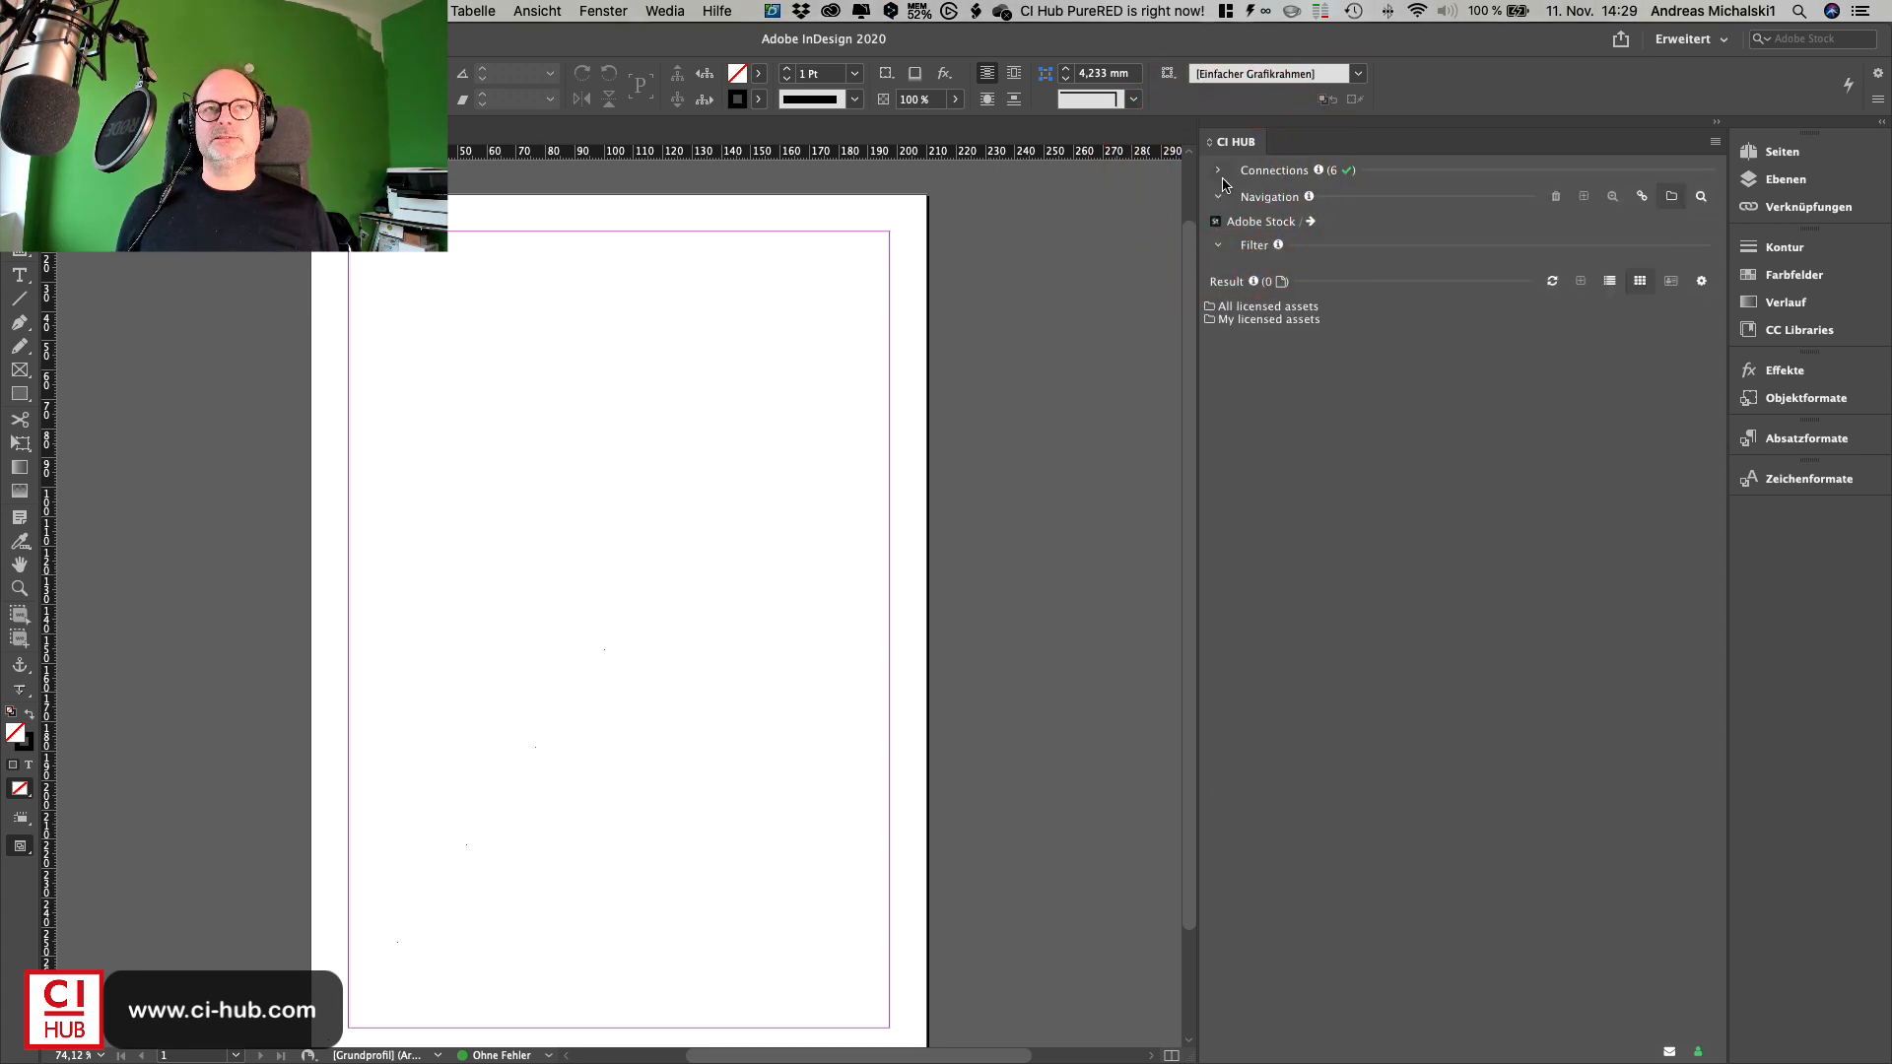
click(1244, 223)
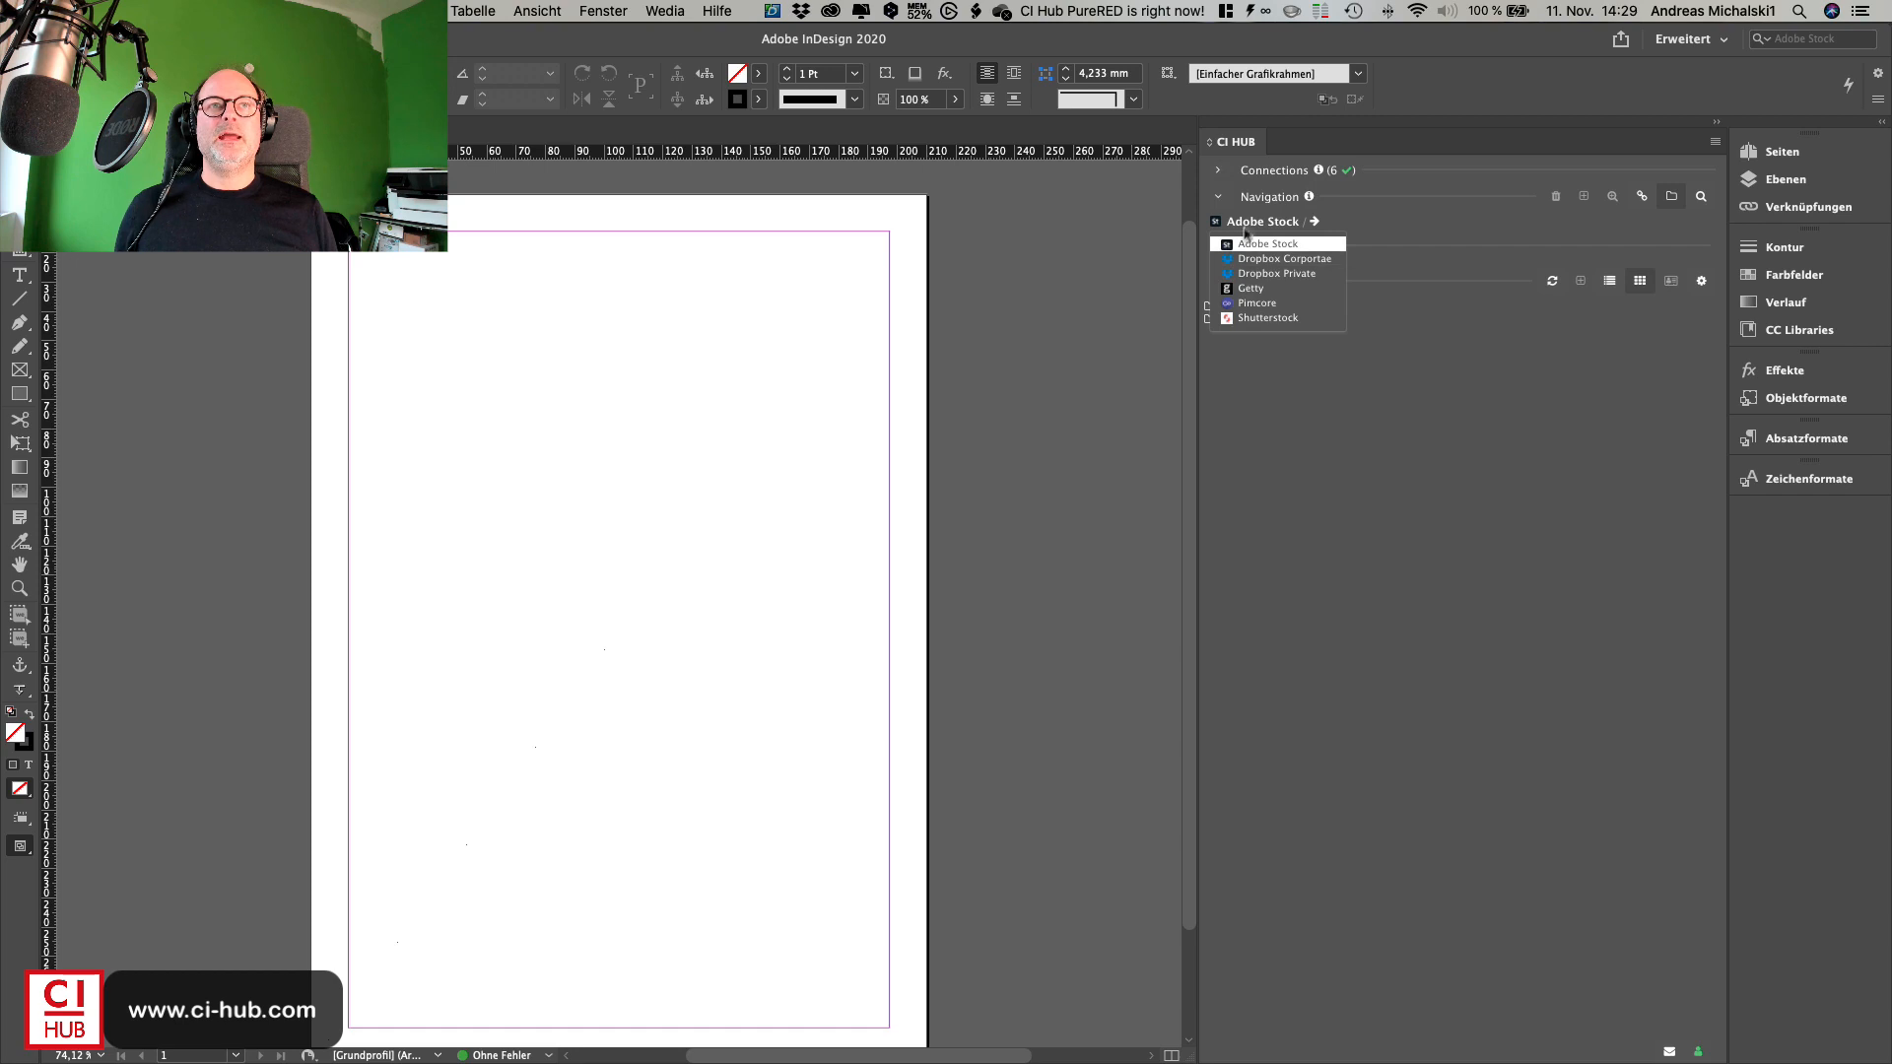
click(1239, 307)
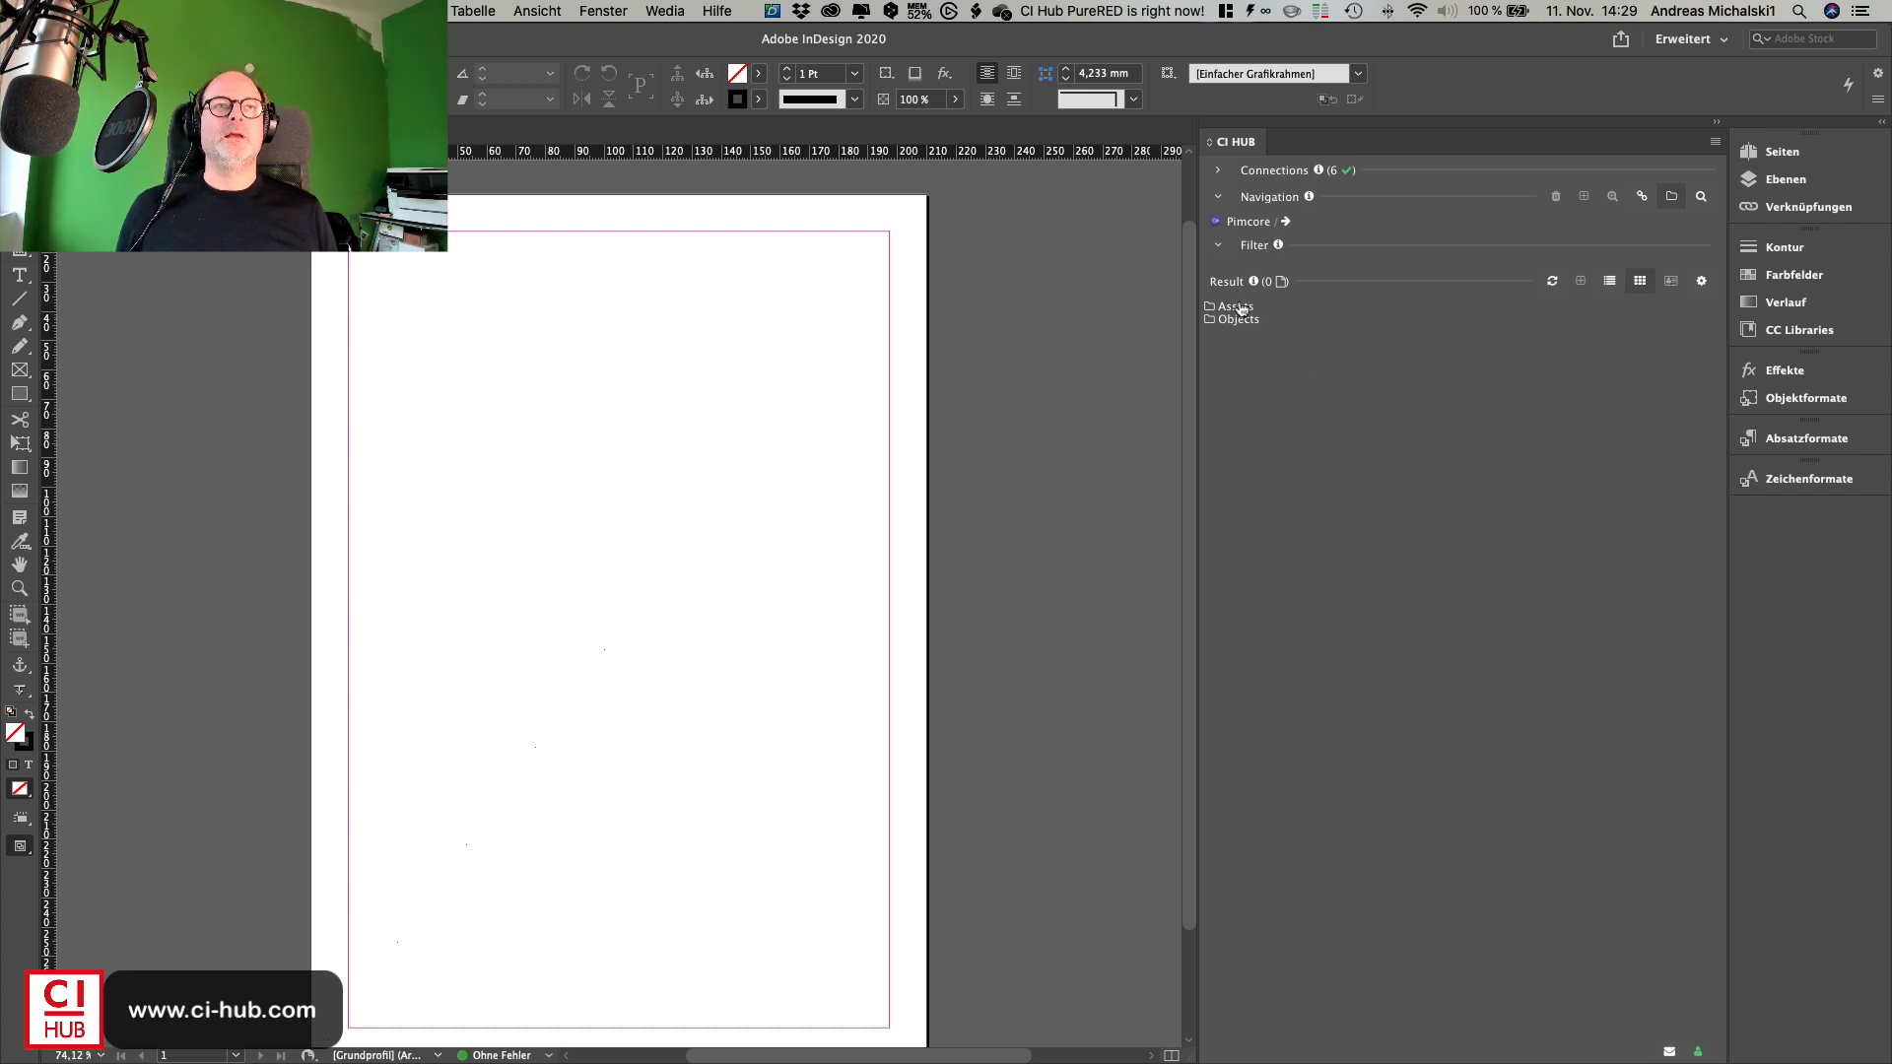
- Browse Pimcore to Assets / Car Images / lamborghini
click(1270, 226)
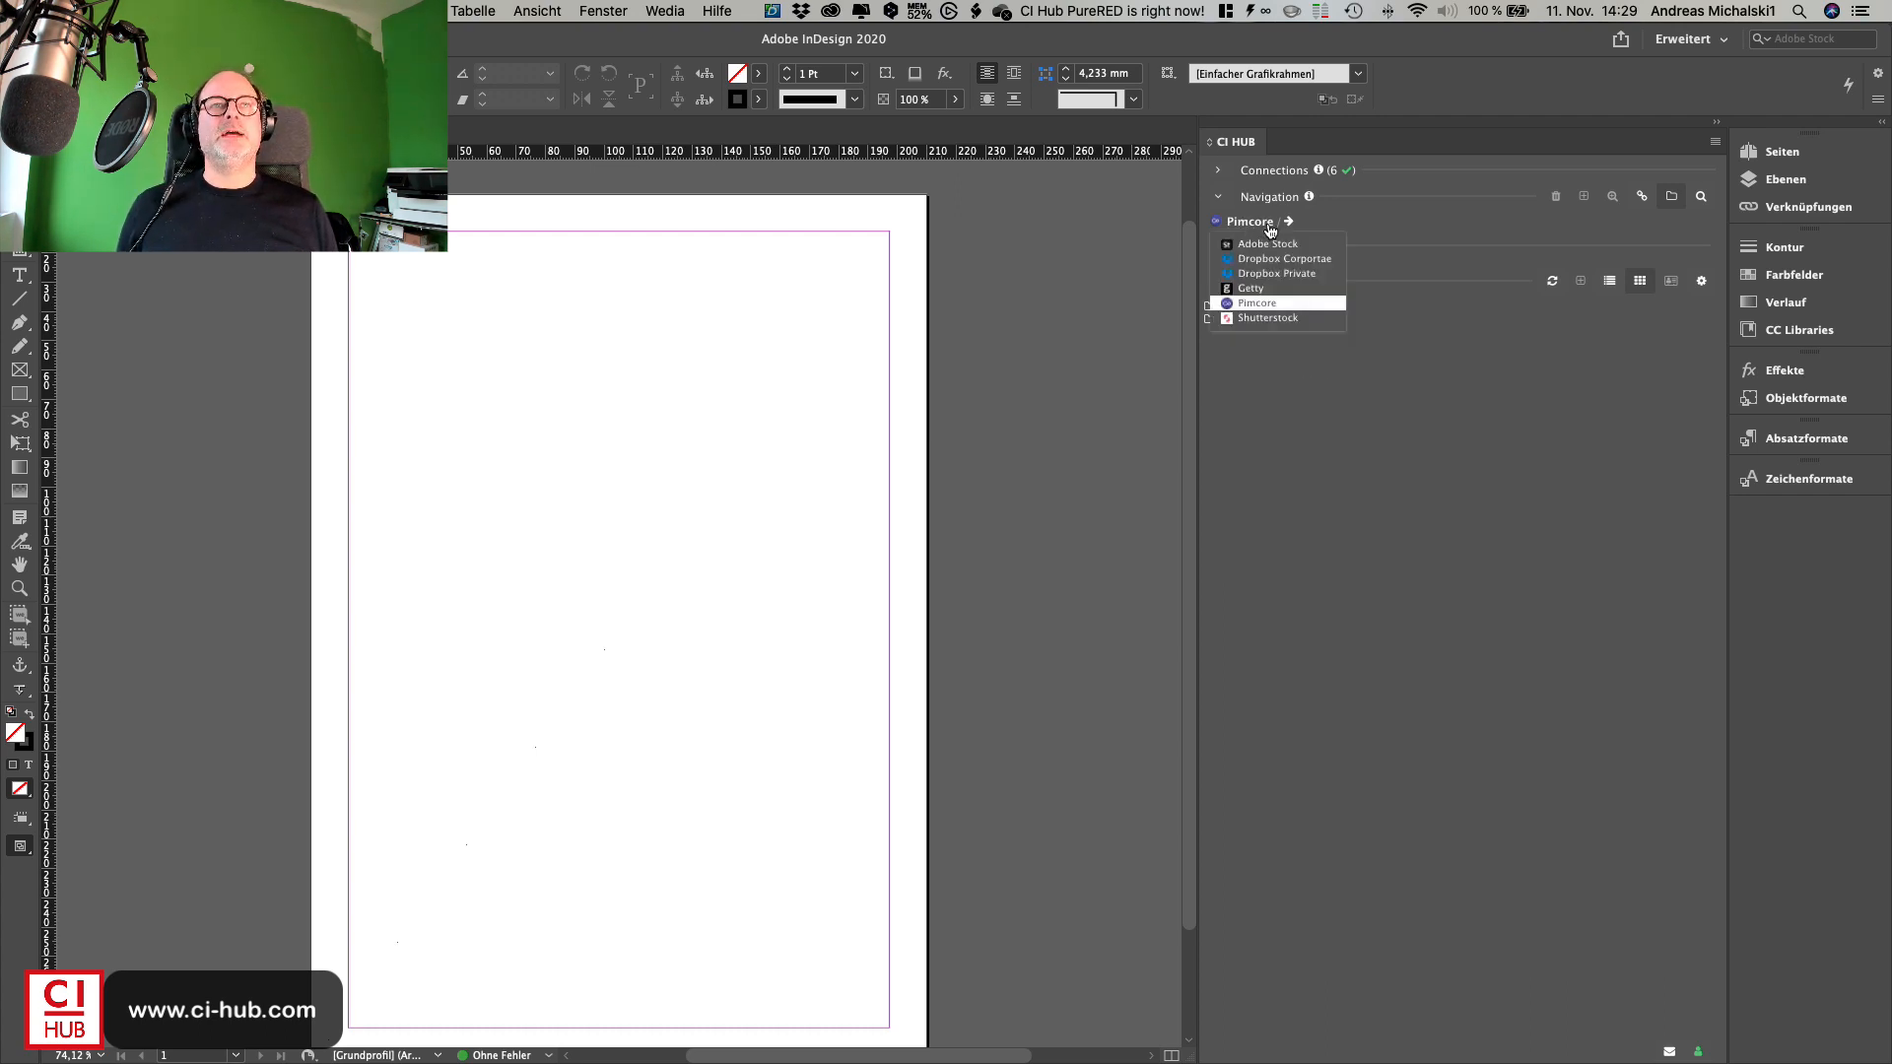
click(1271, 229)
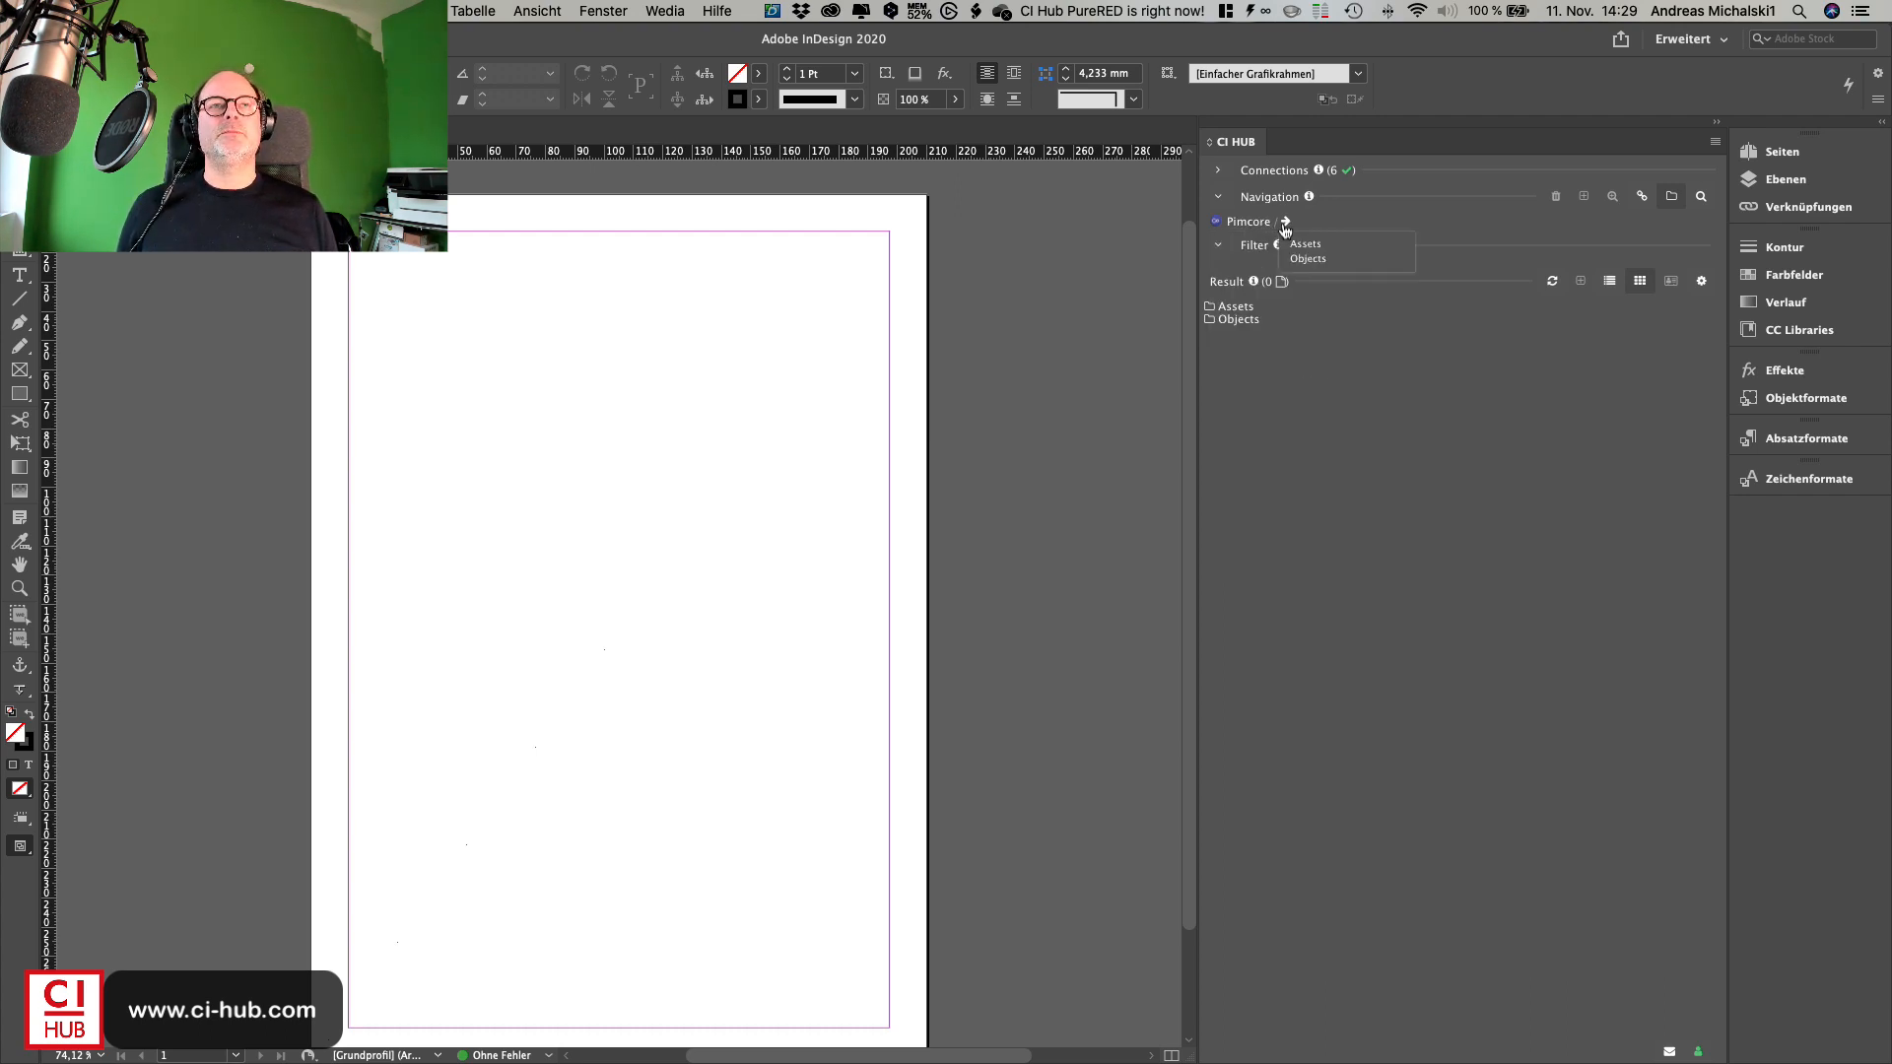
click(1241, 312)
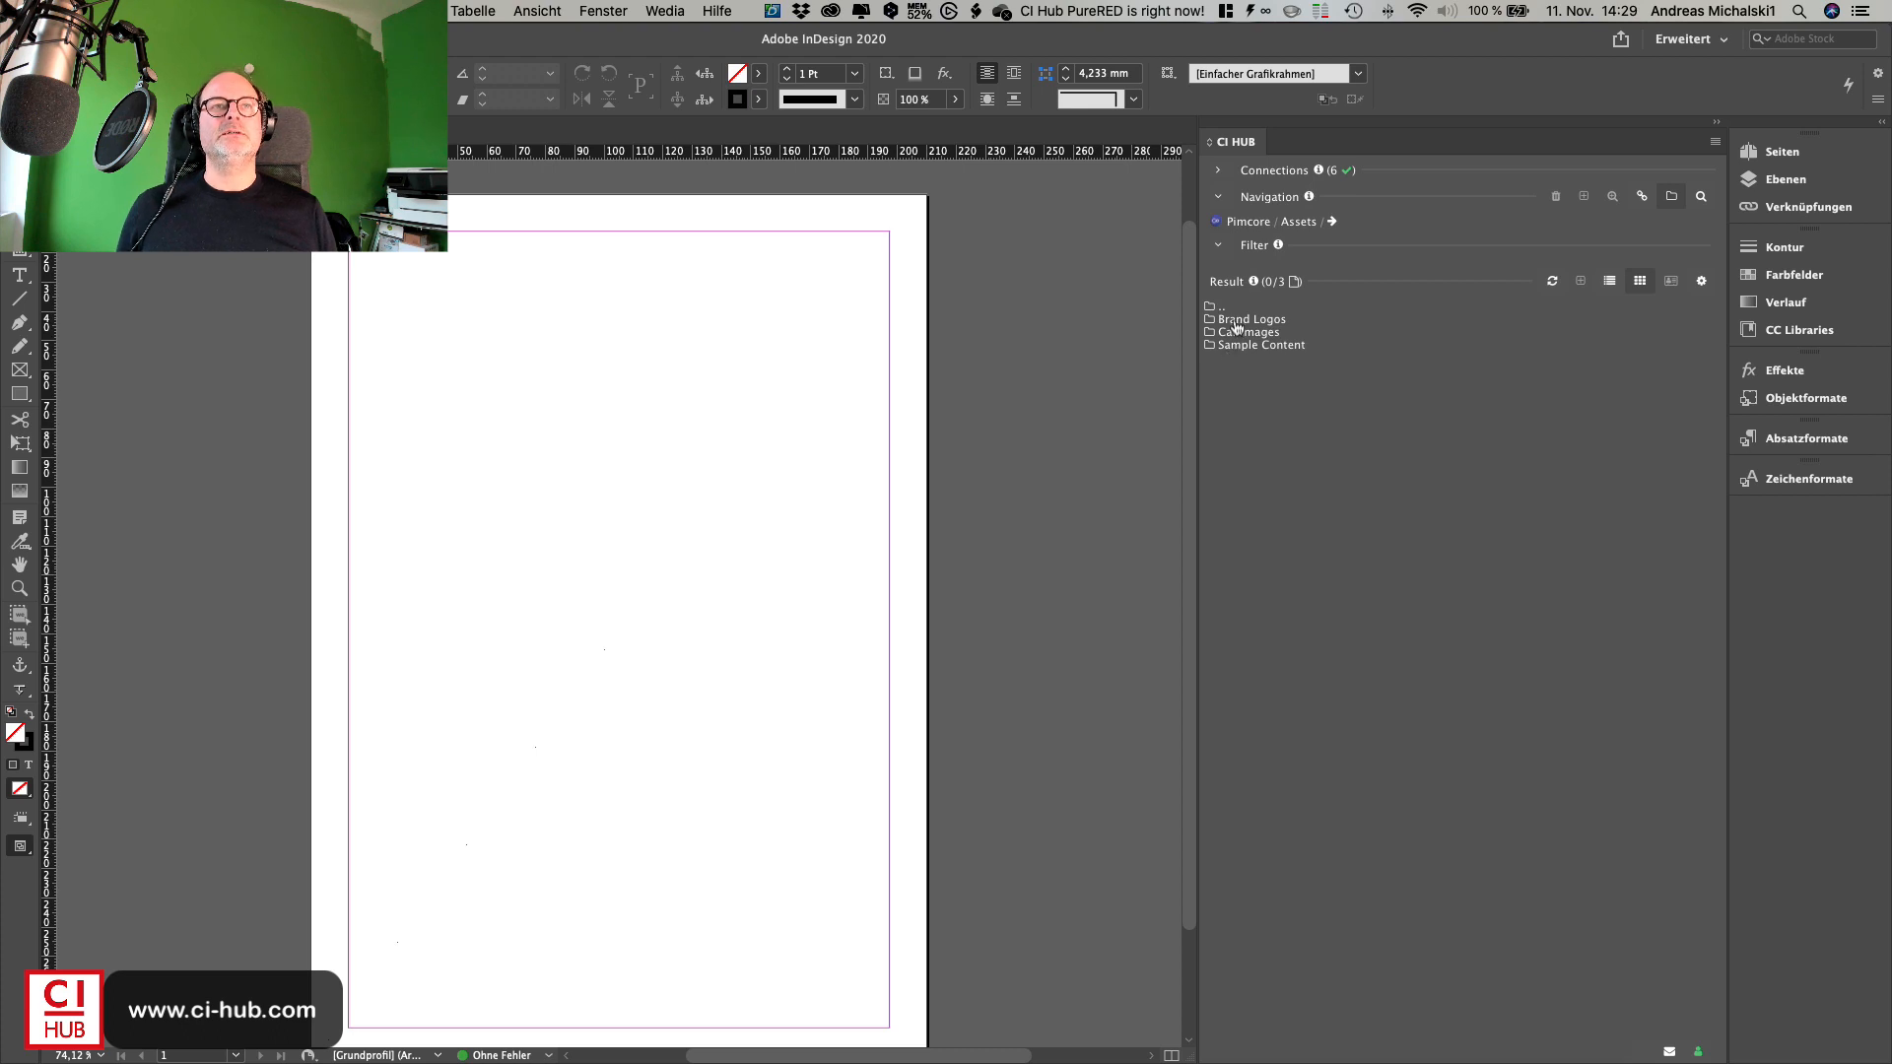
click(1235, 332)
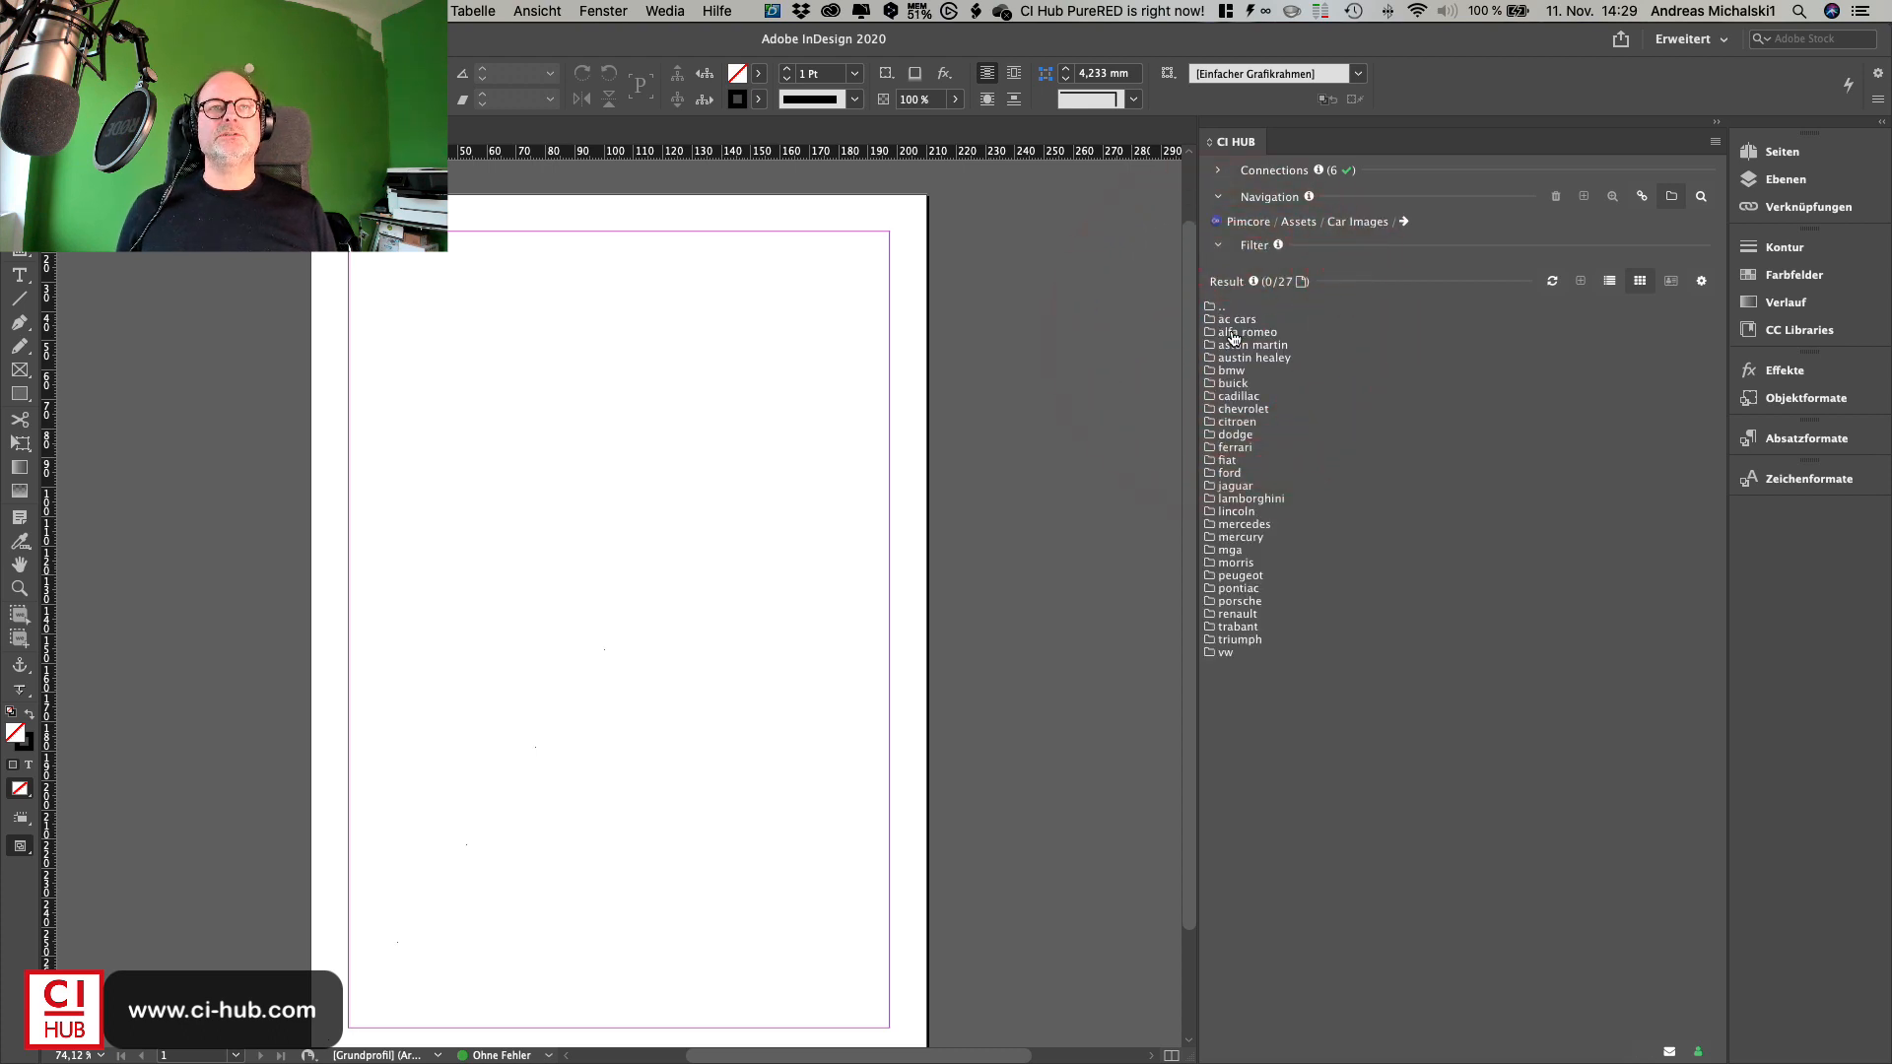
click(1239, 501)
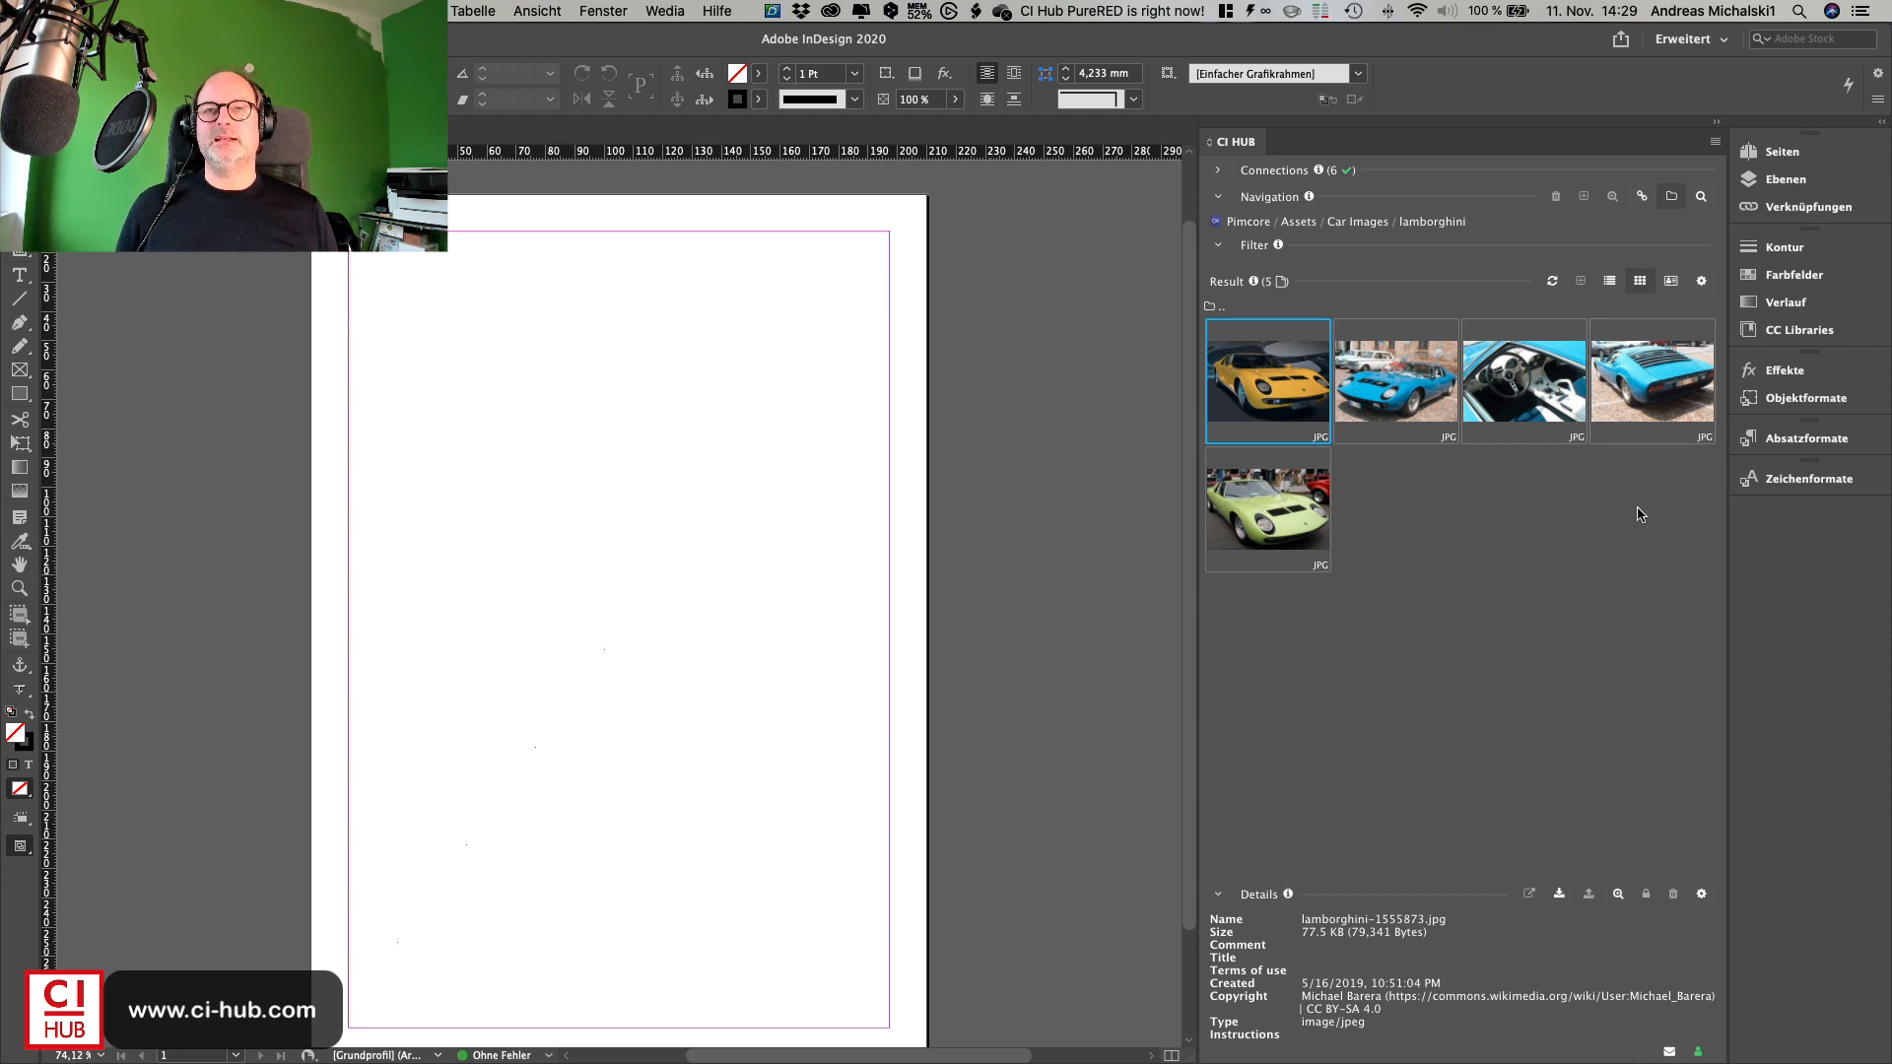
- Try the list and detail result views, then return to the tile view
click(1611, 282)
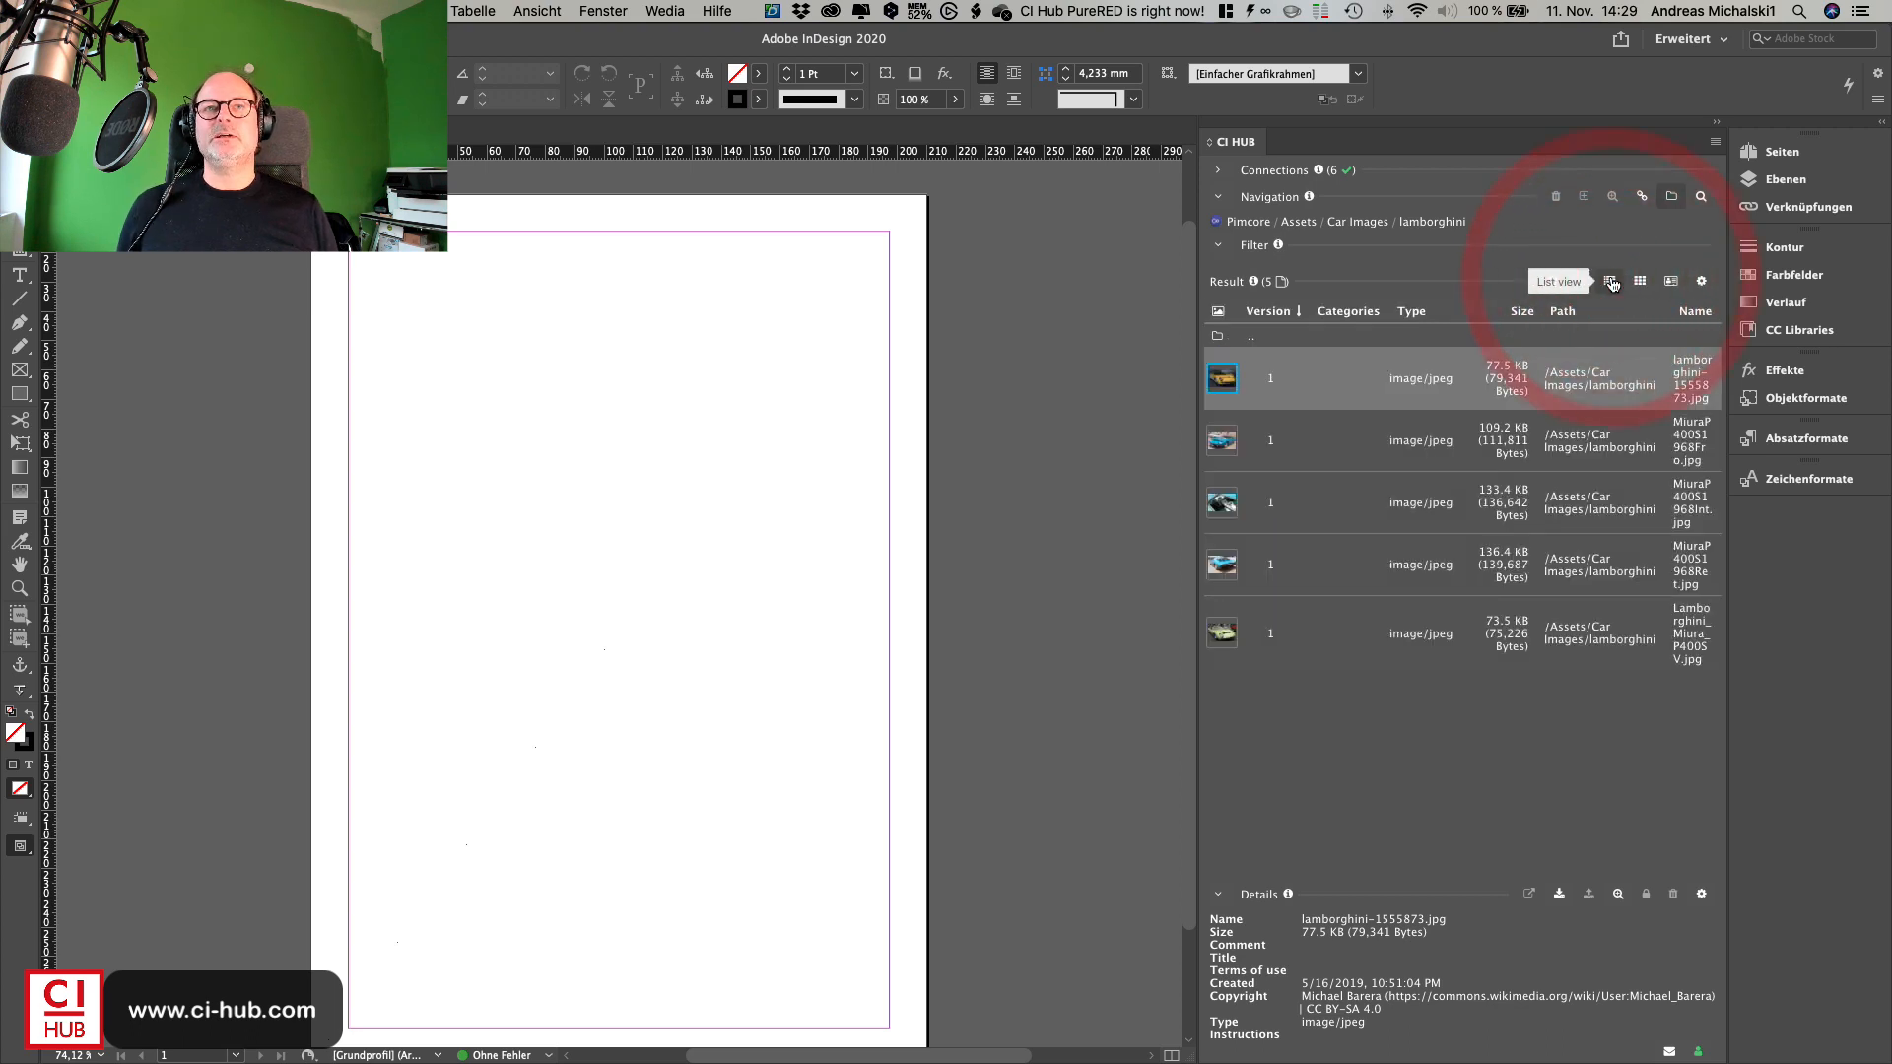
click(1670, 282)
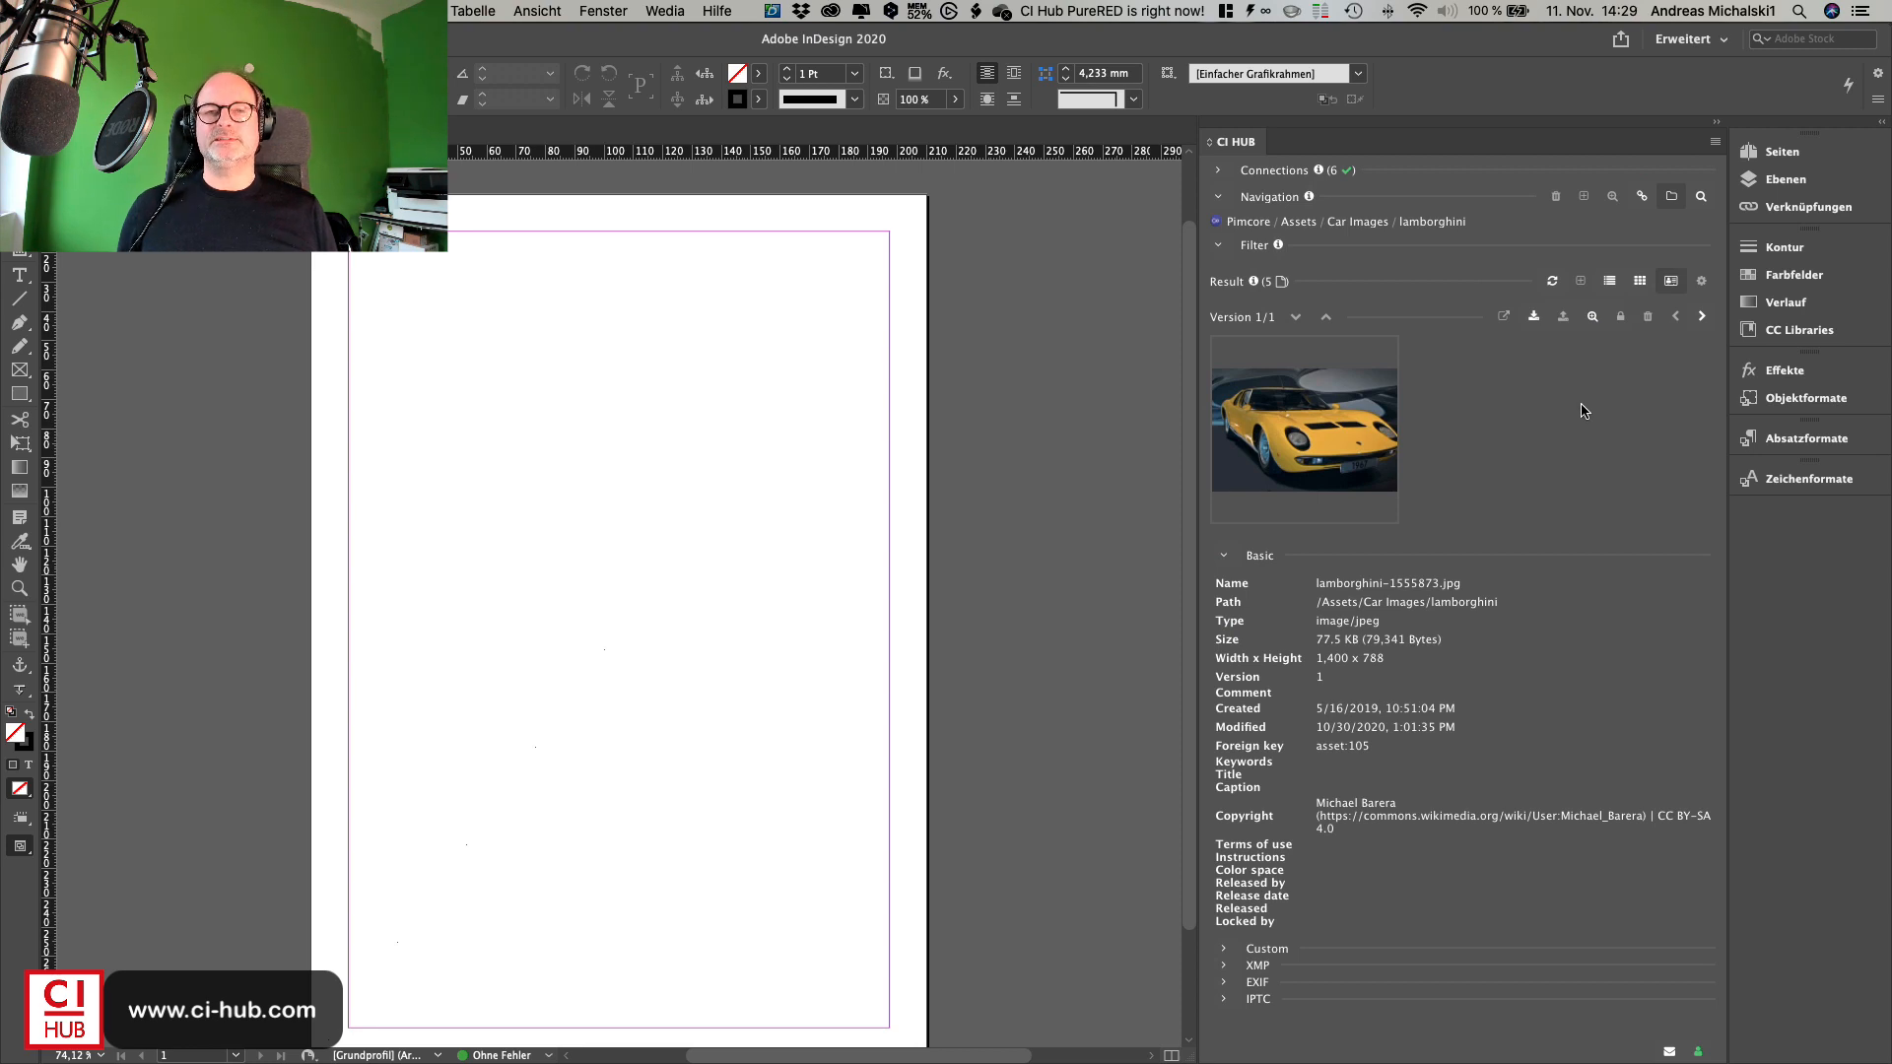
click(1640, 281)
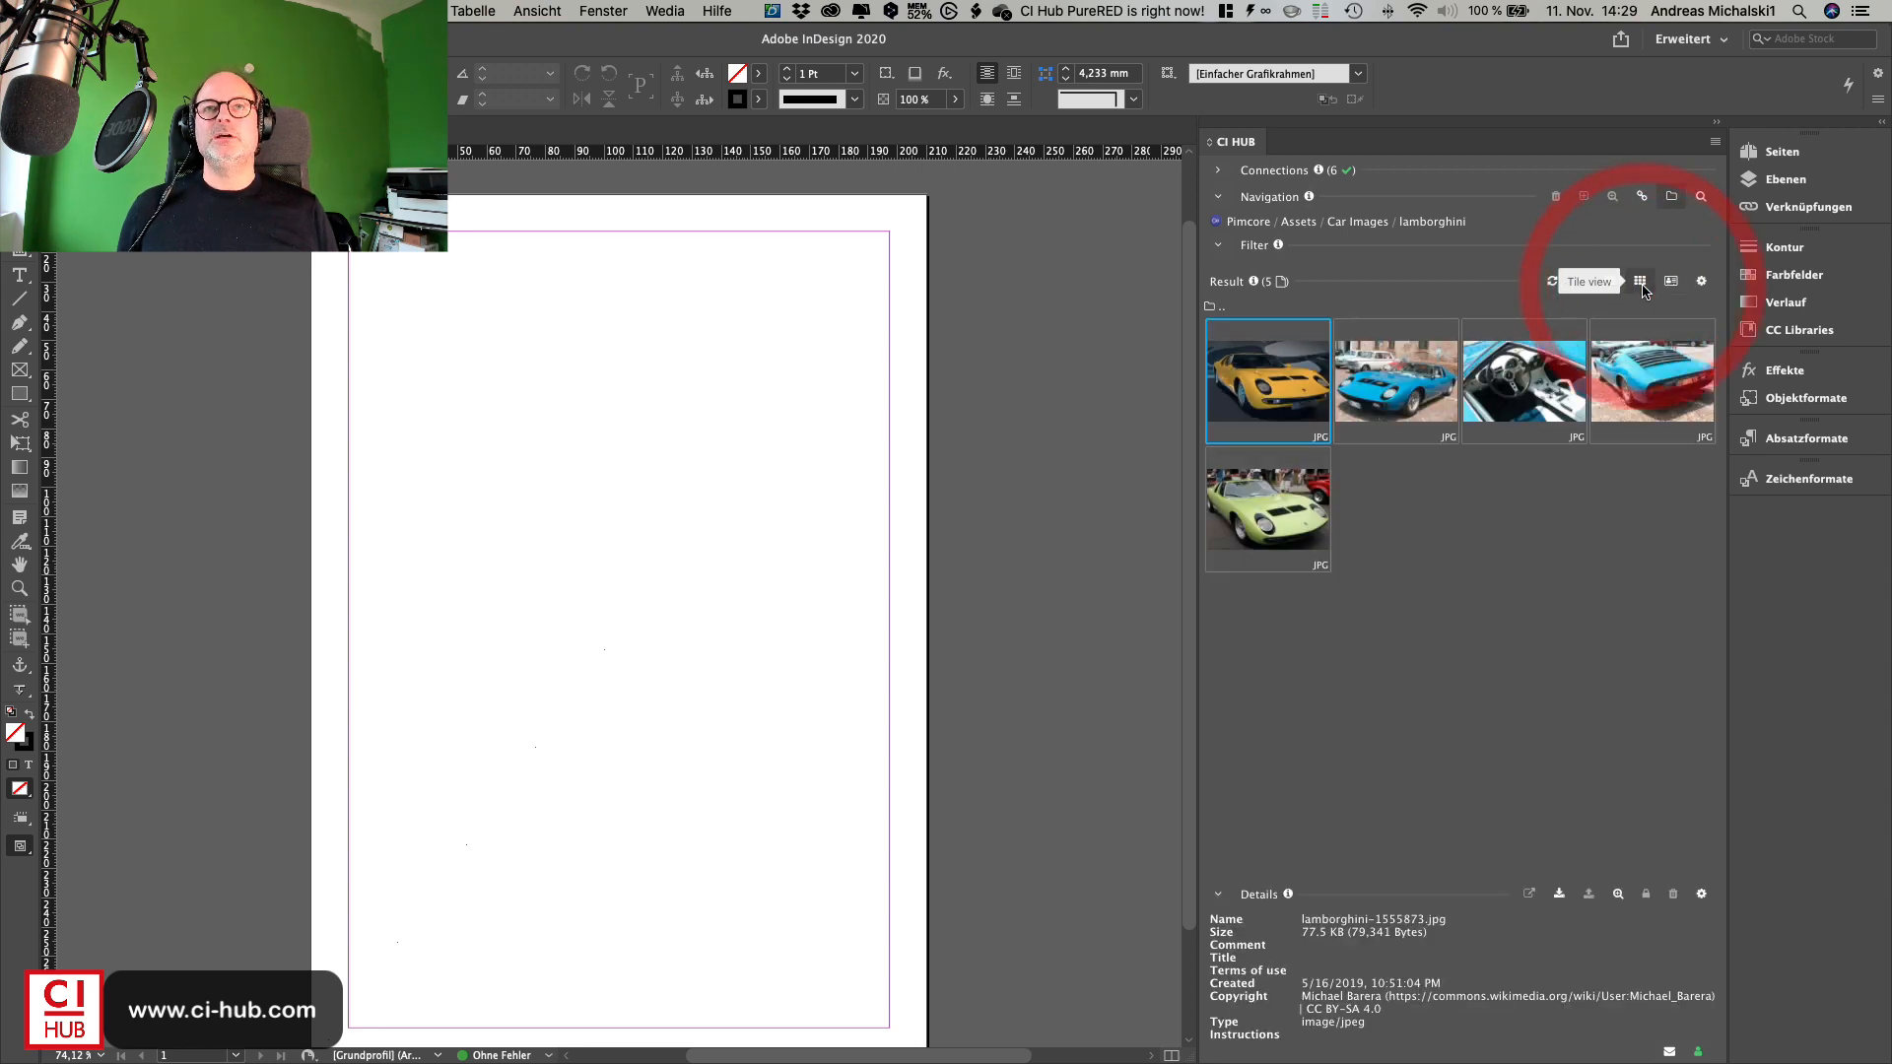
- Open the details of the Miura interior image and expand its Custom metadata
double_click(1514, 414)
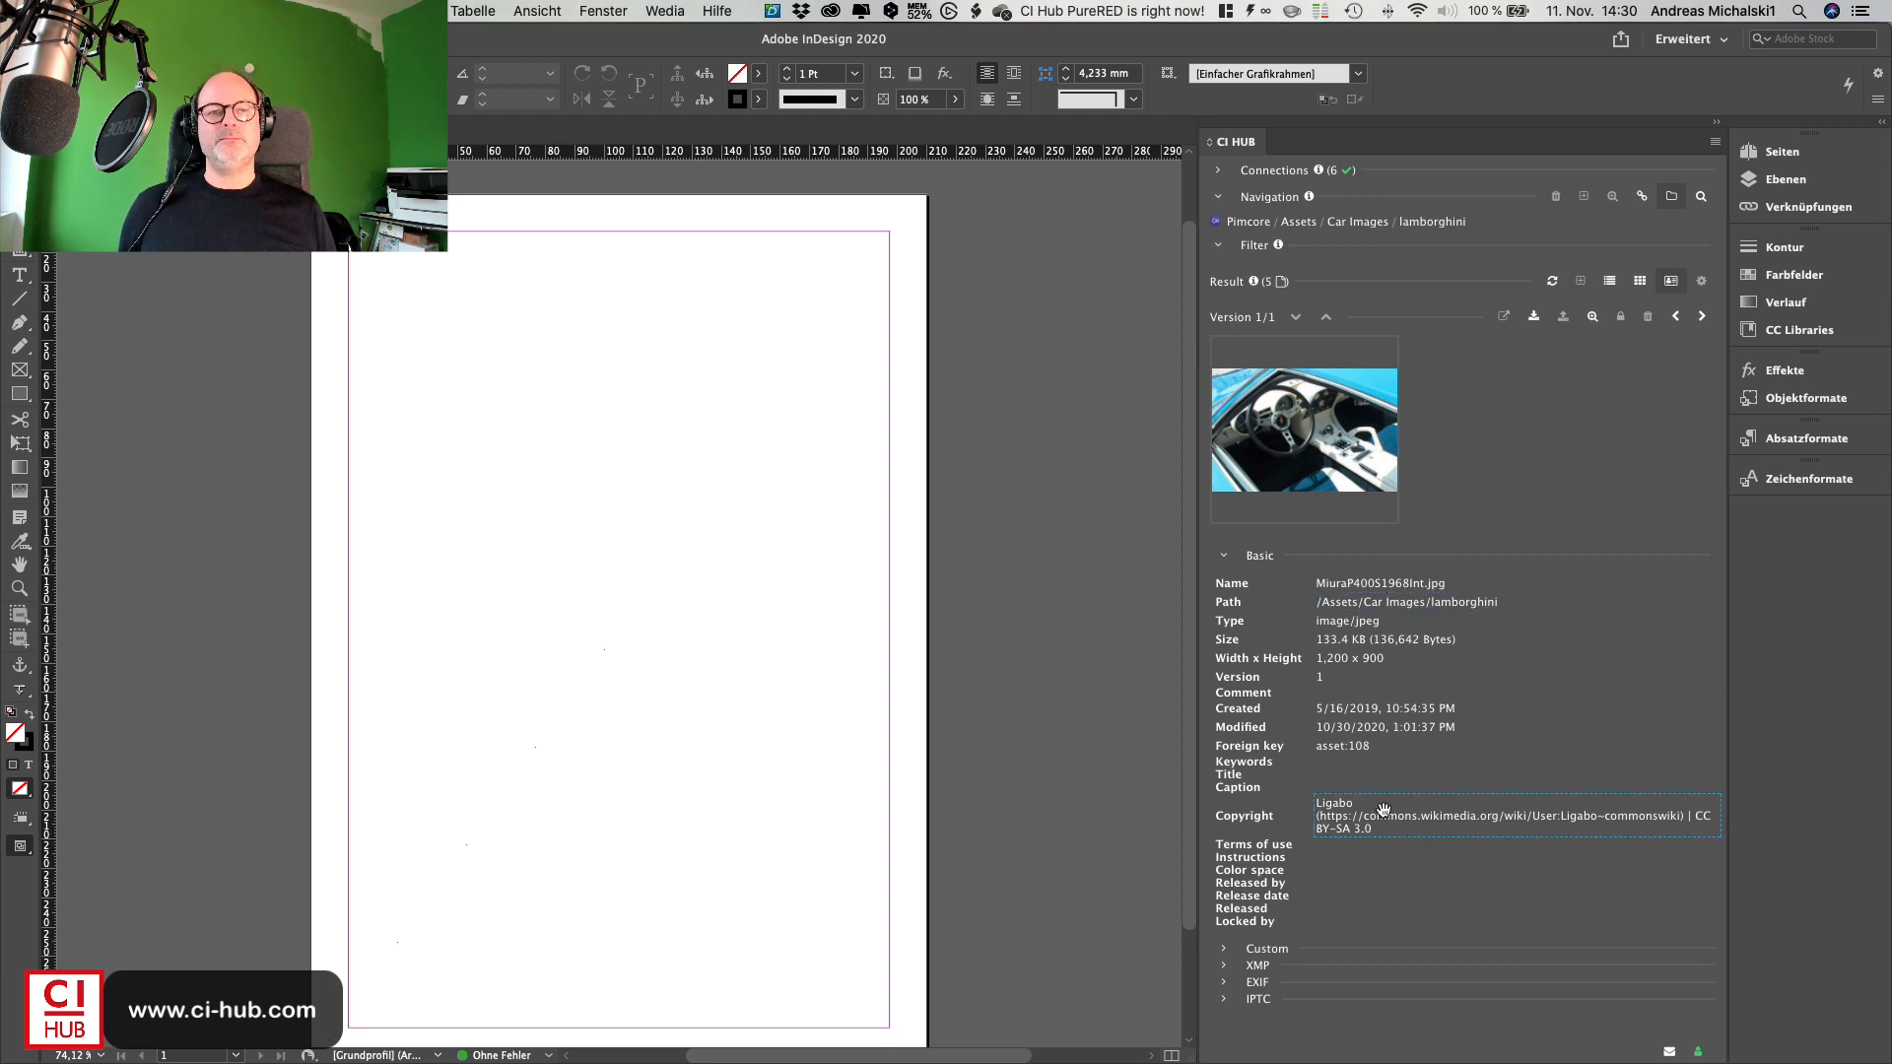
click(1232, 949)
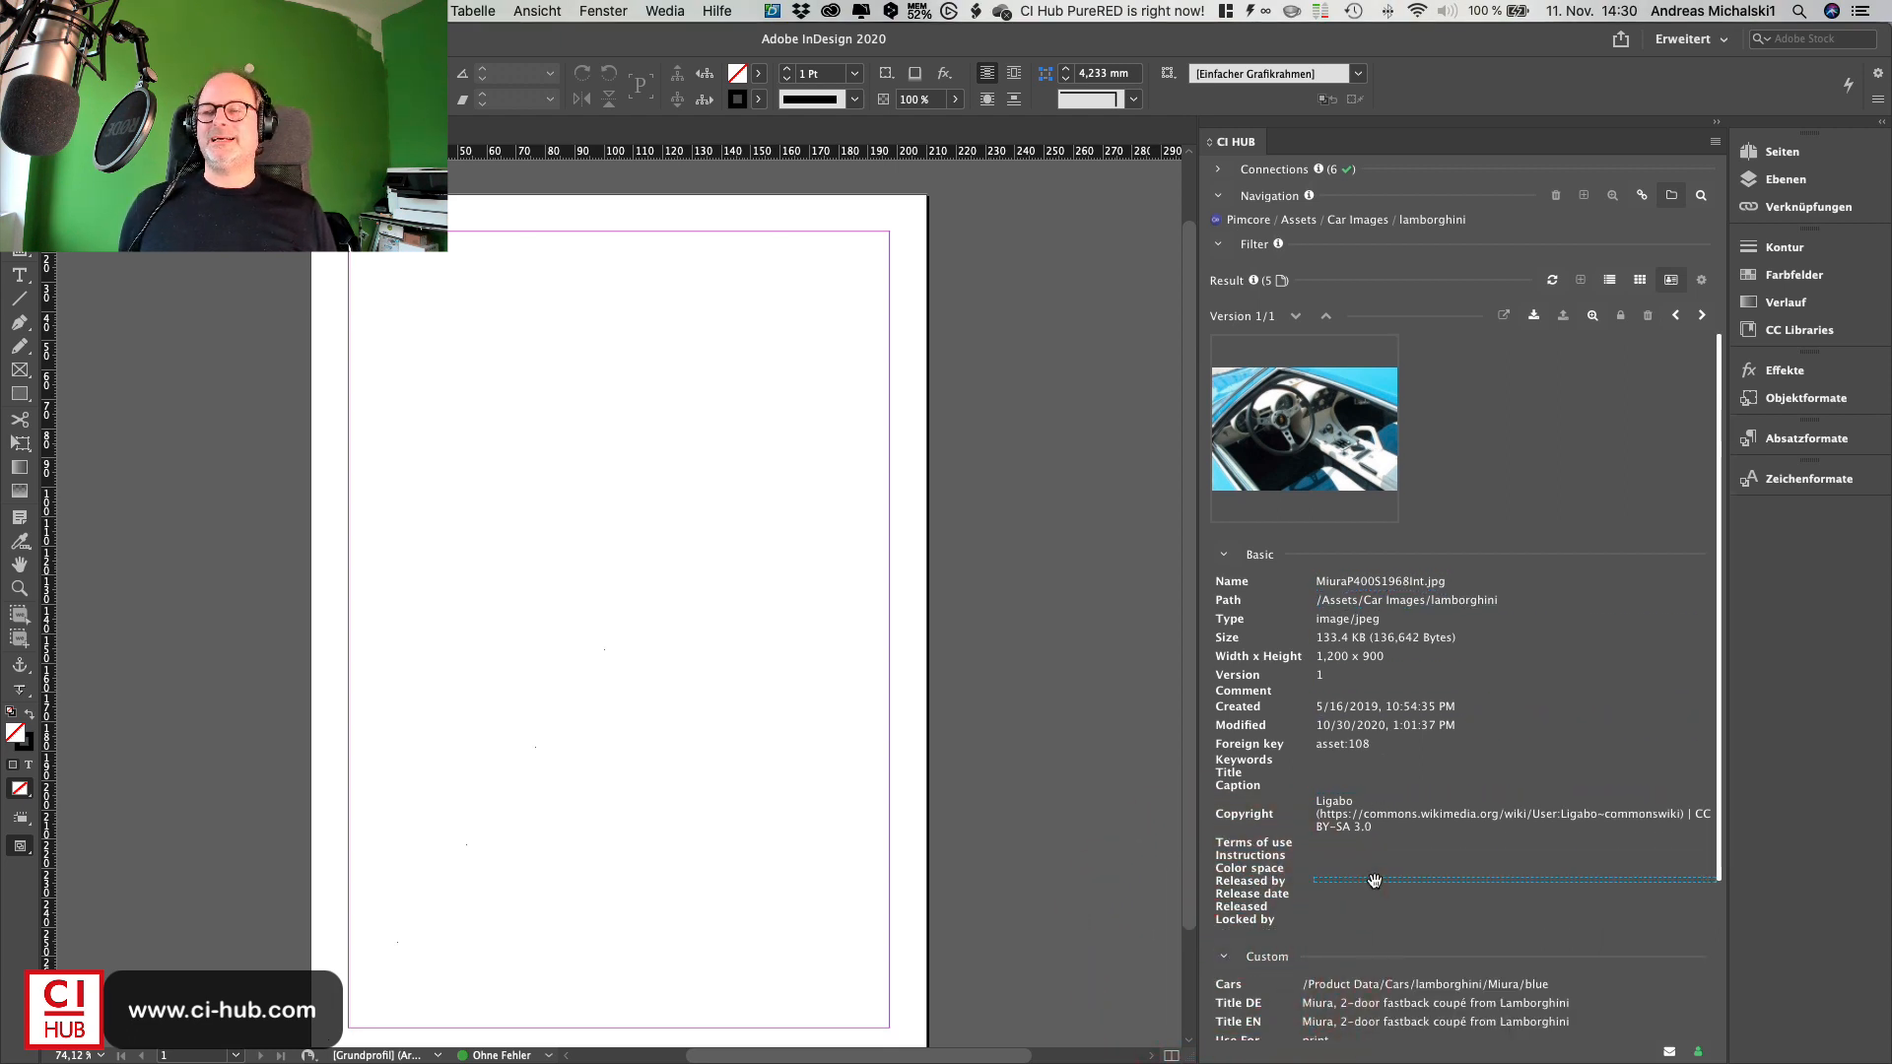
scroll(1375, 880, down, 5)
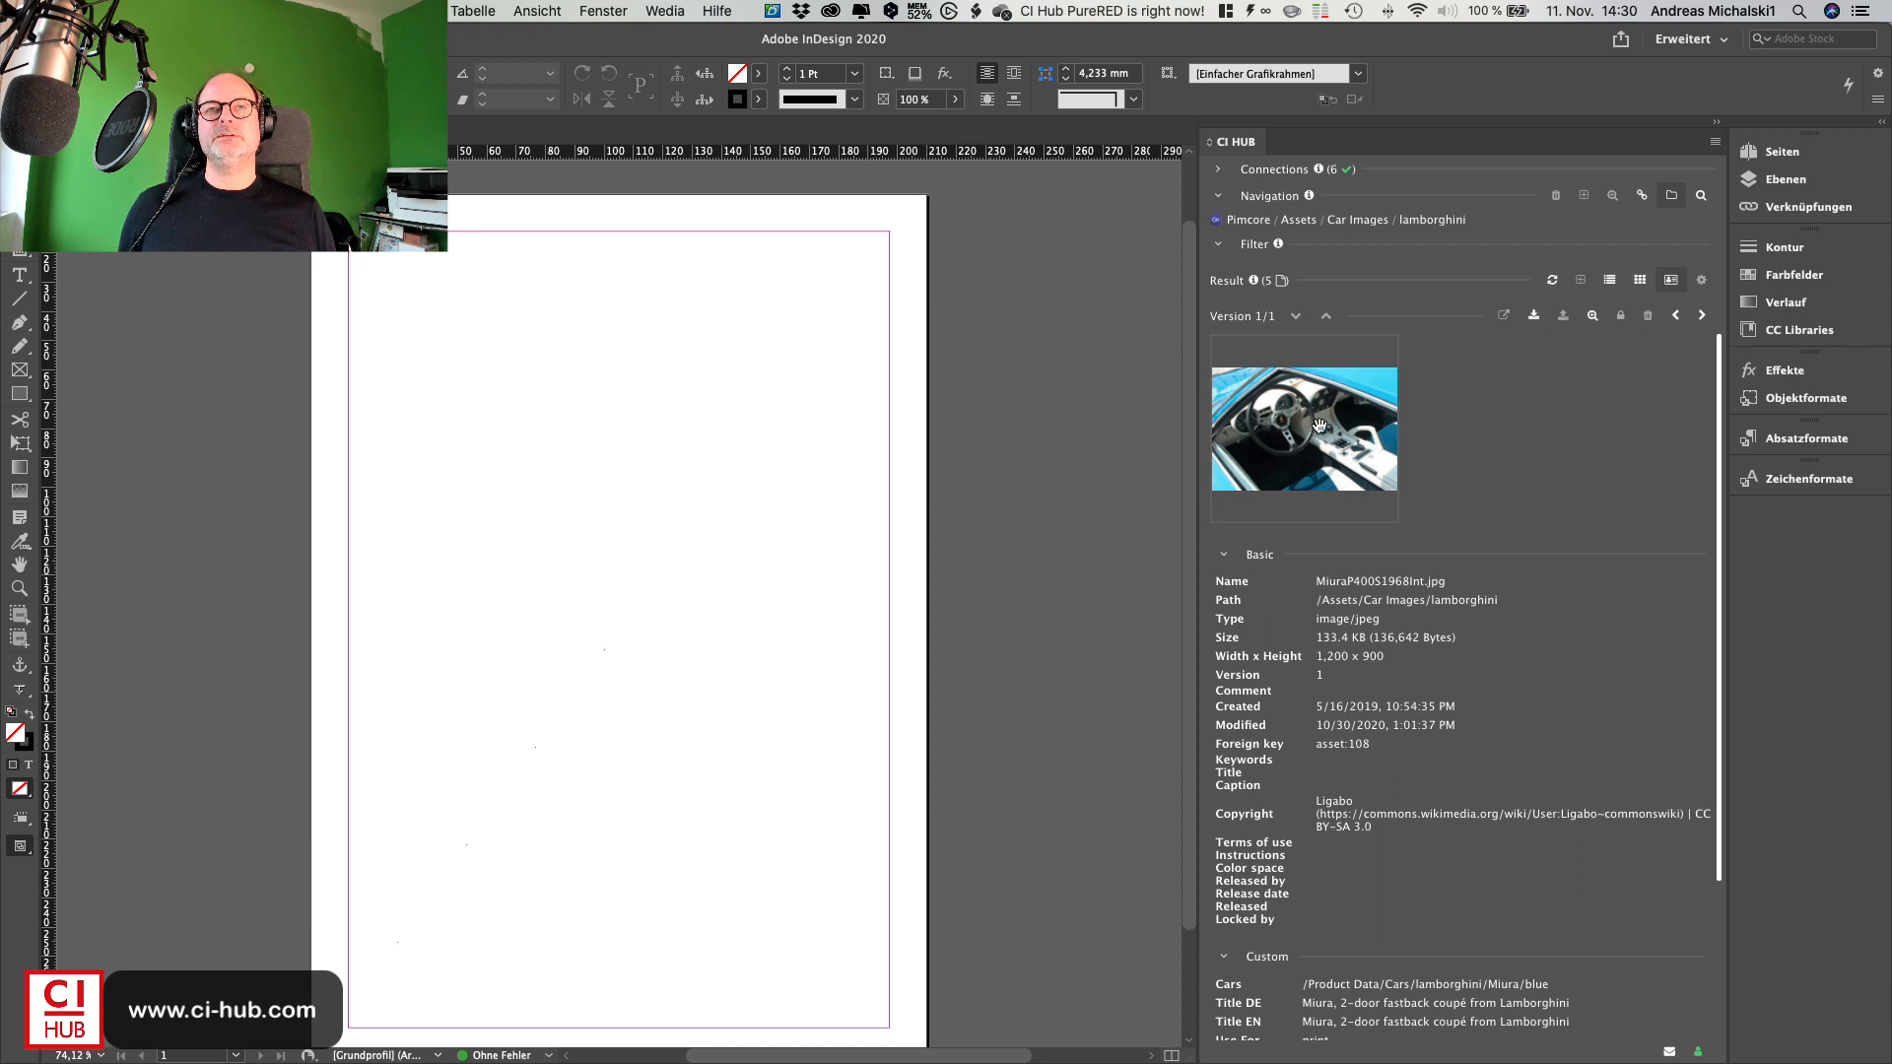
- Place the Miura interior image on the page, drawing its frame near the top left corner
click(1535, 317)
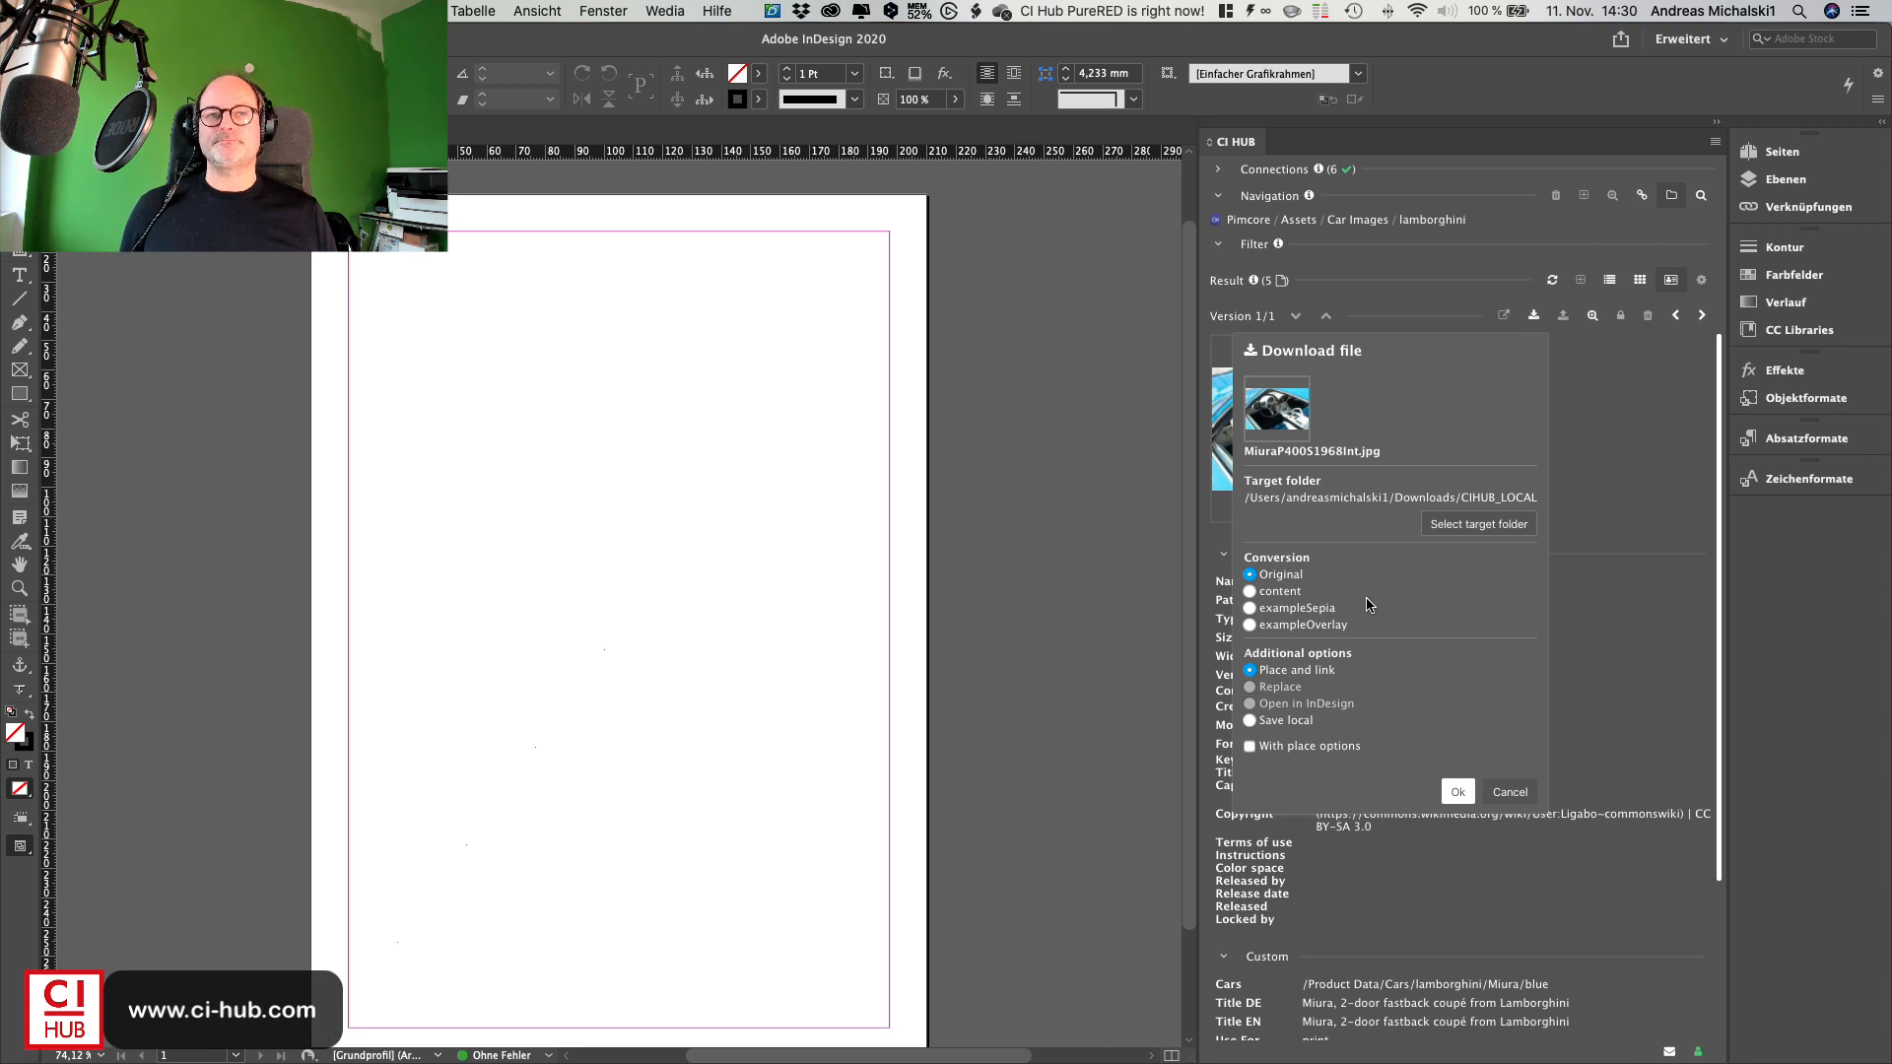
click(1681, 437)
drag(1305, 414, 823, 348)
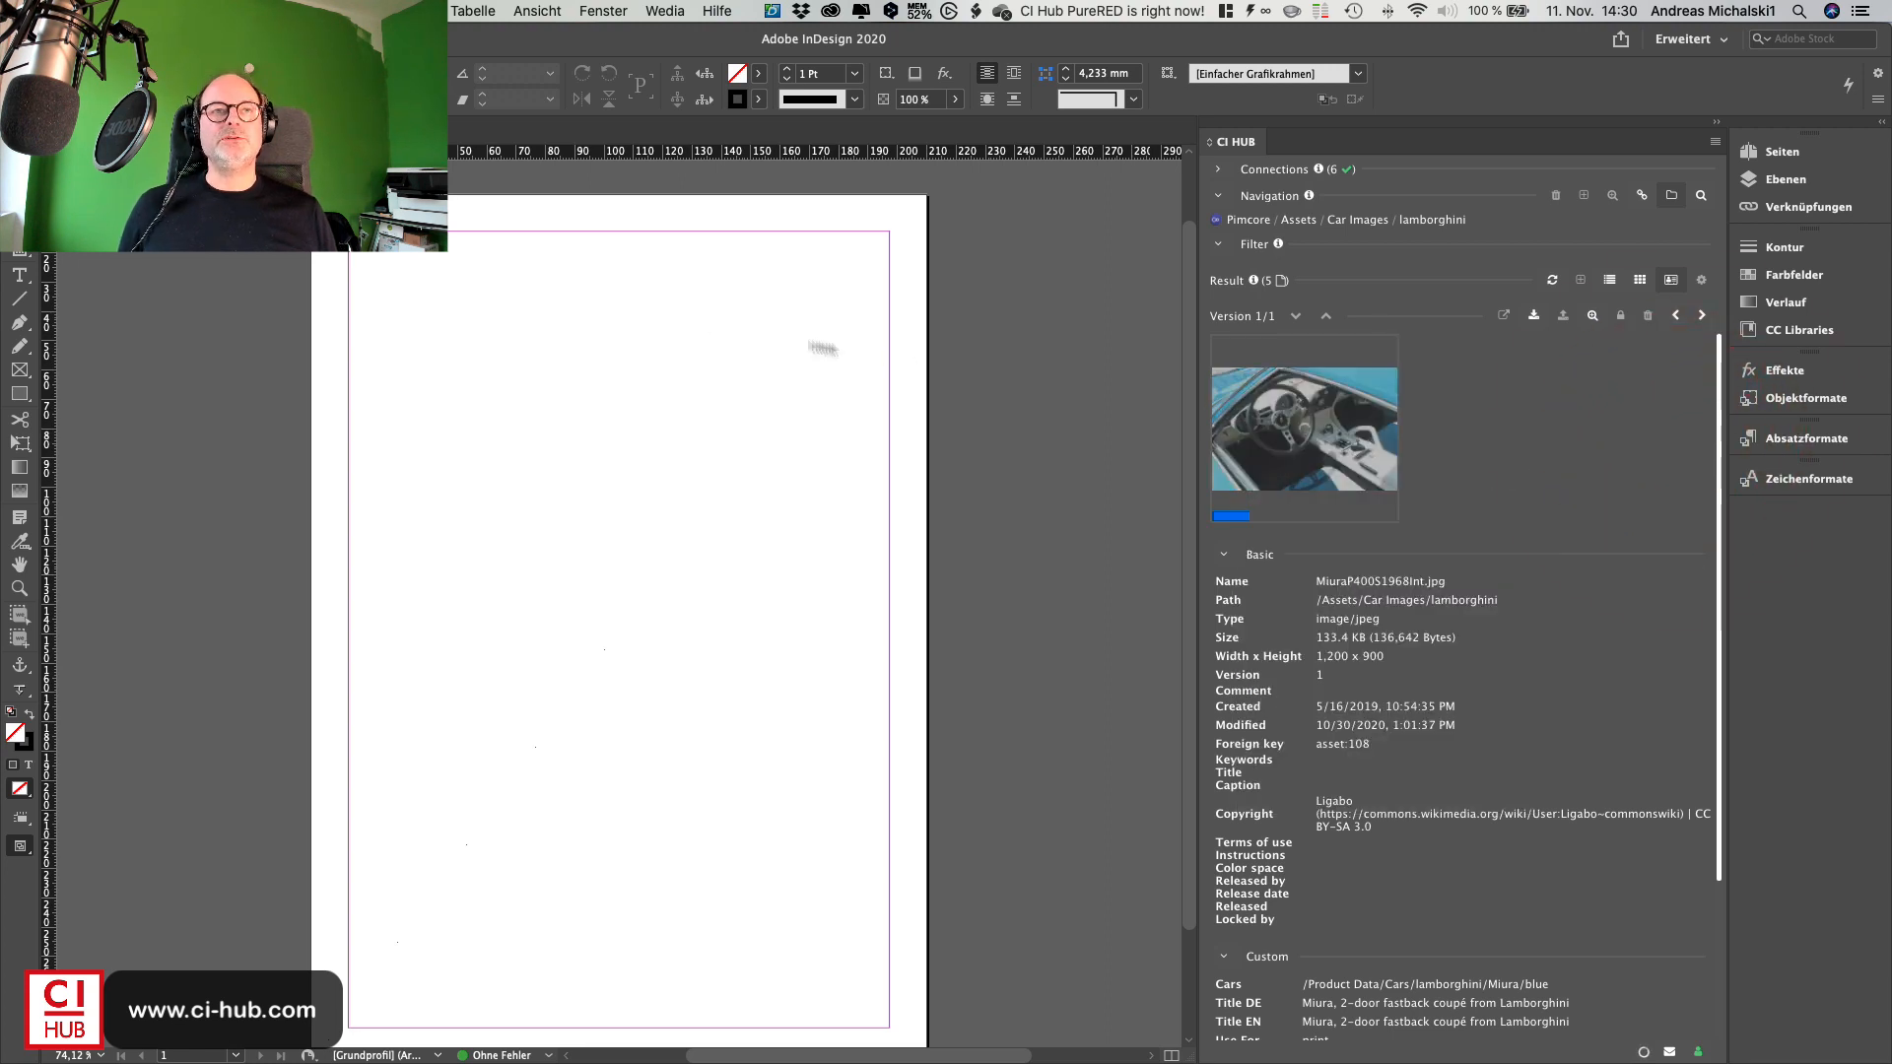
drag(389, 264, 624, 435)
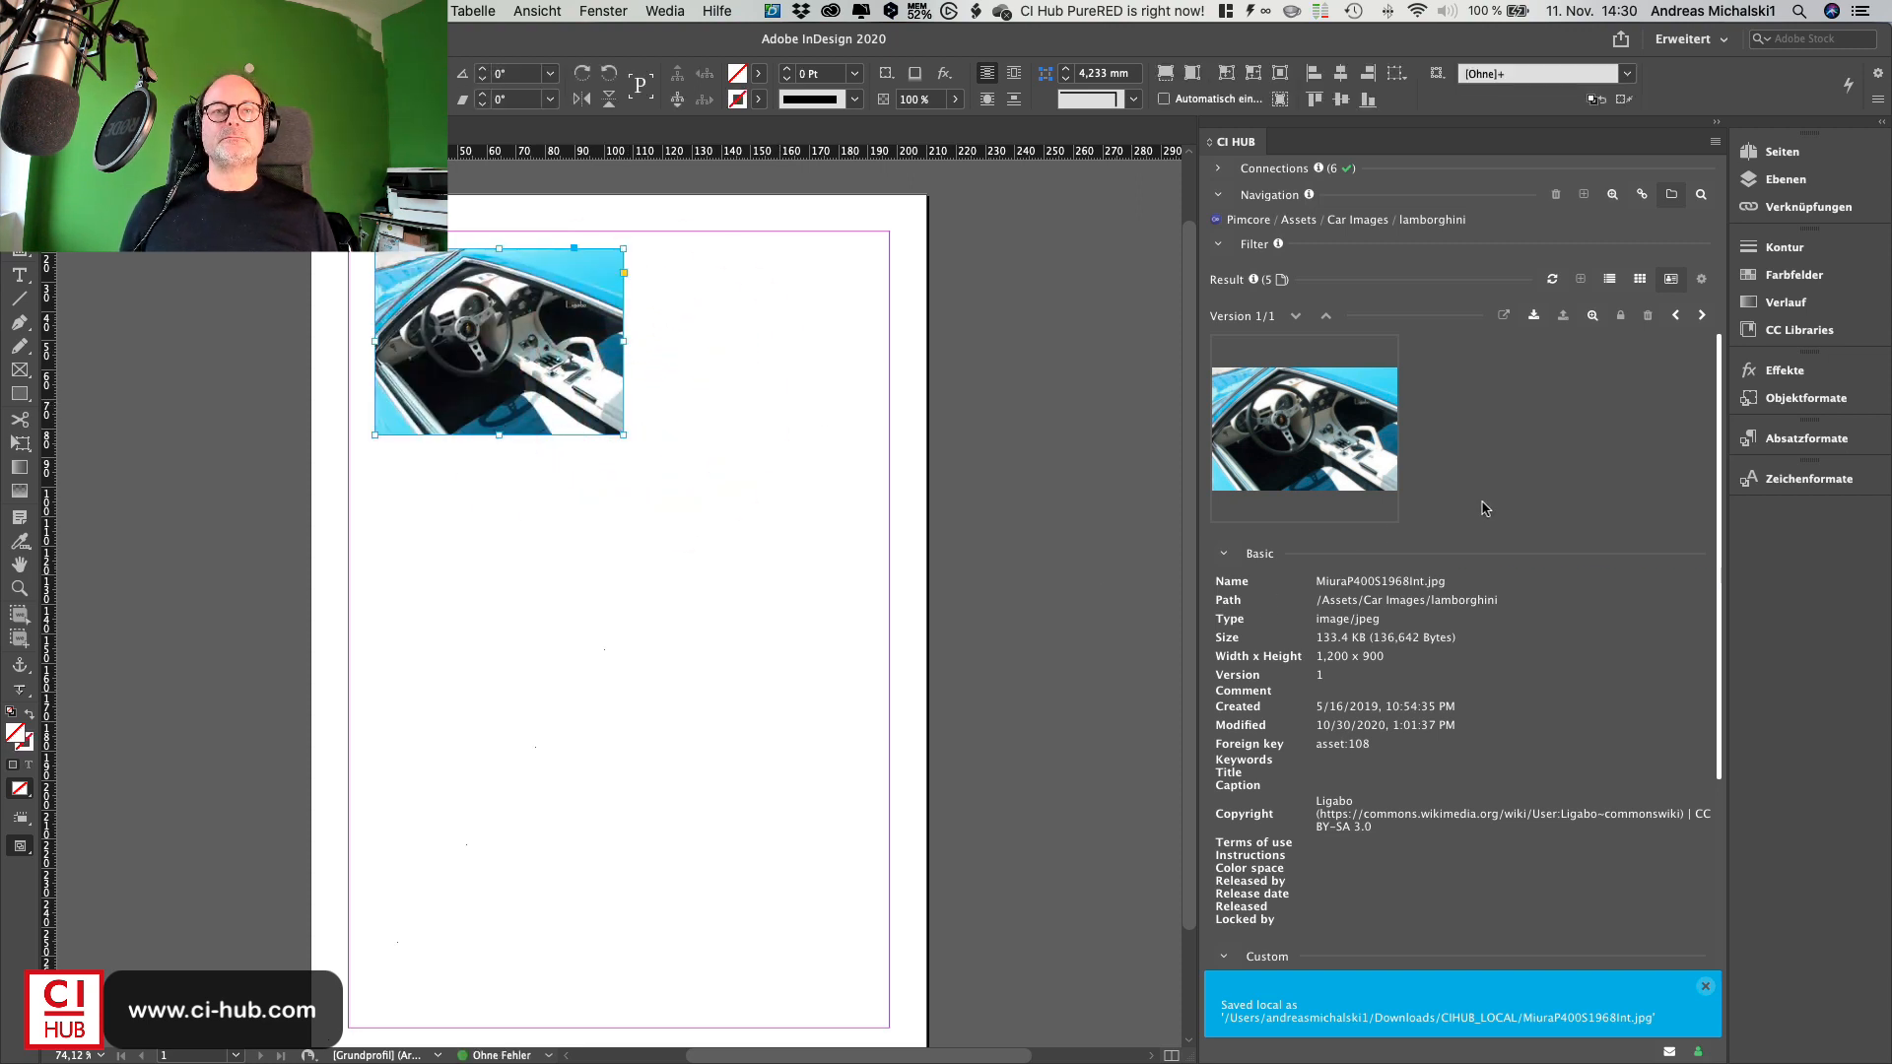
- Switch the Pimcore browser from Assets to Objects and open the News folder
scroll(1488, 509, down, 1)
scroll(1488, 508, down, 5)
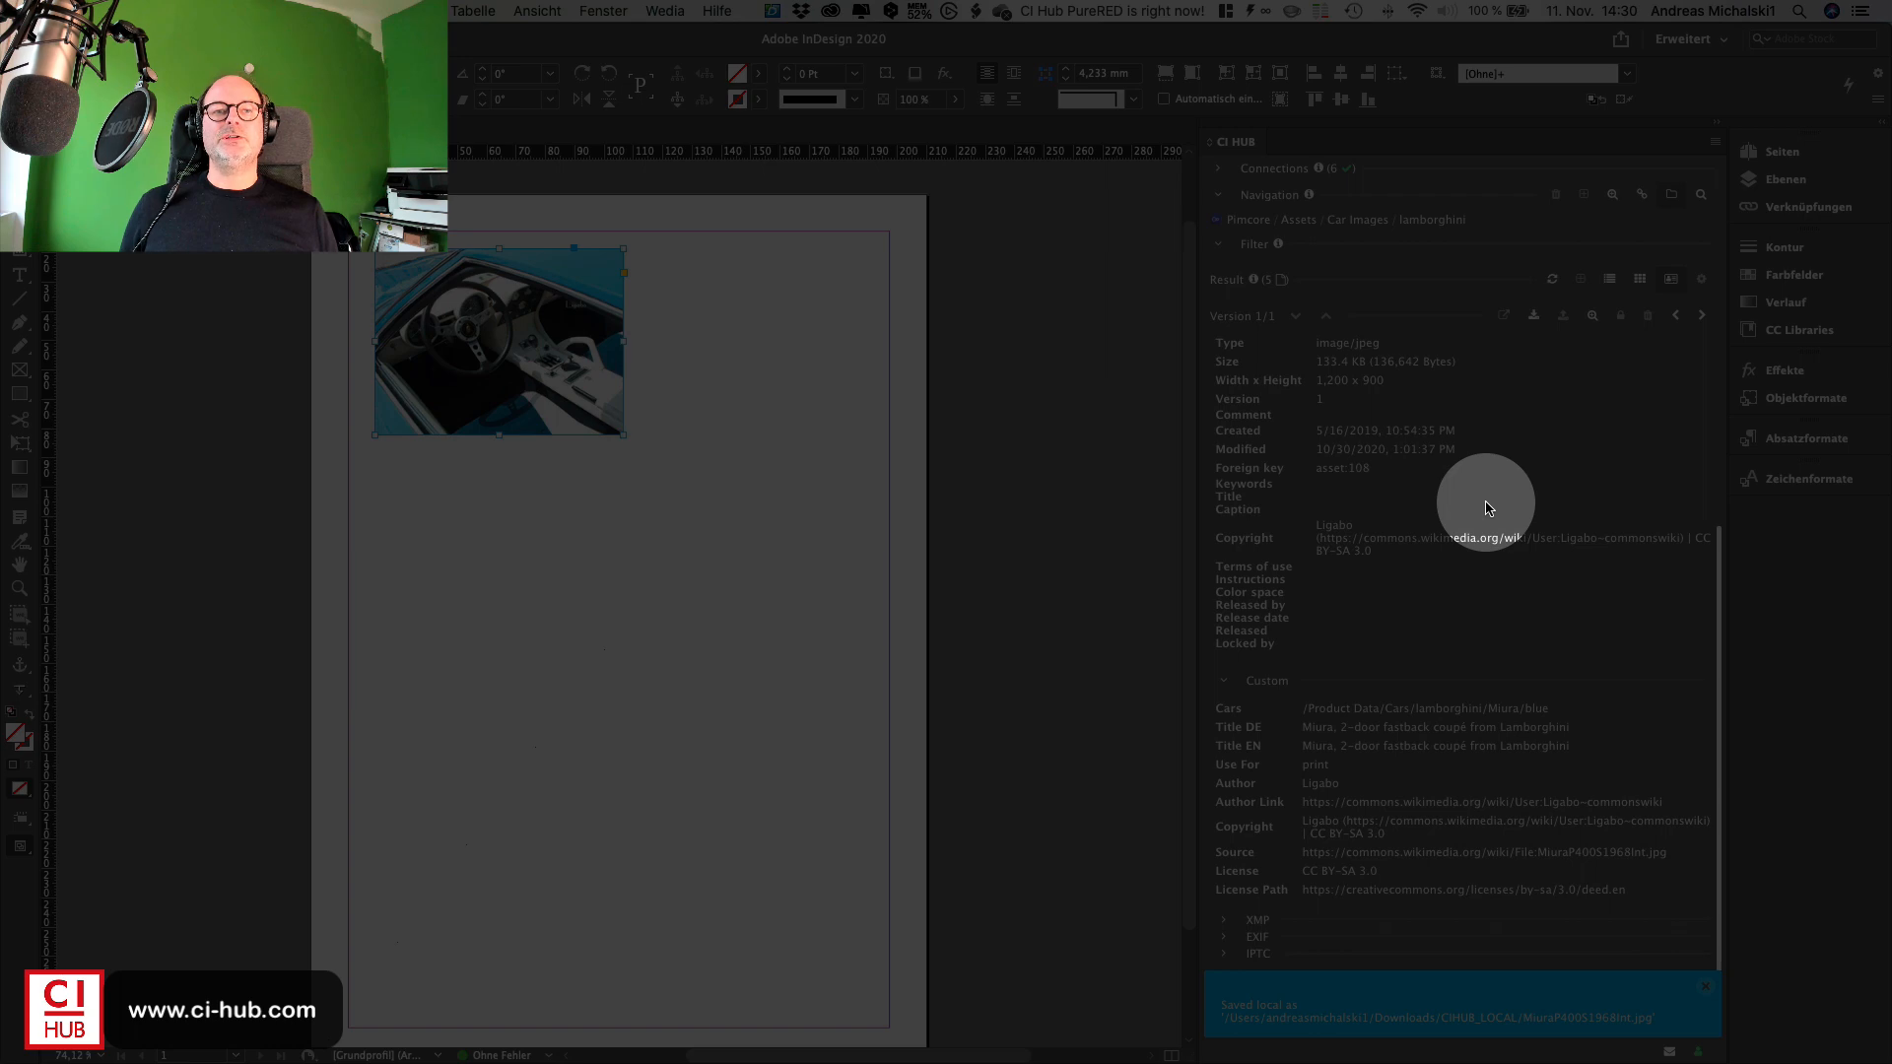
scroll(1489, 508, up, 6)
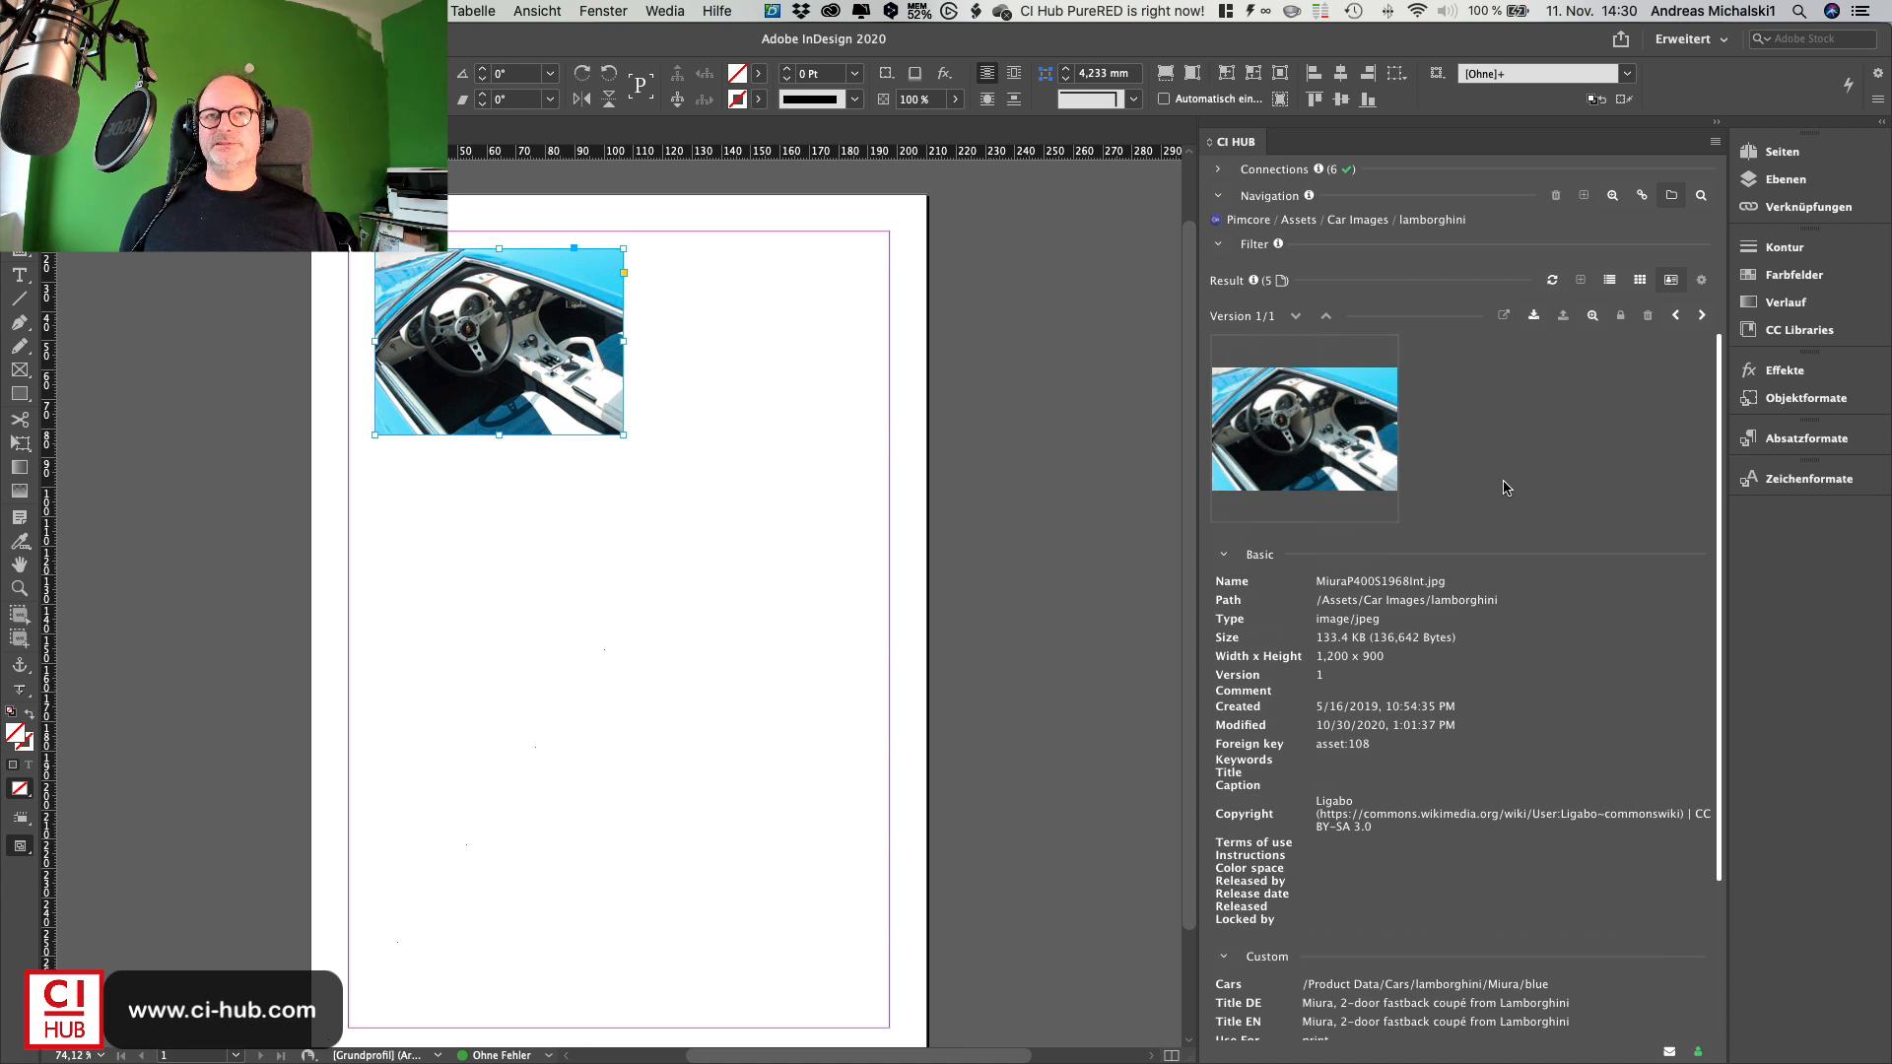
click(1301, 220)
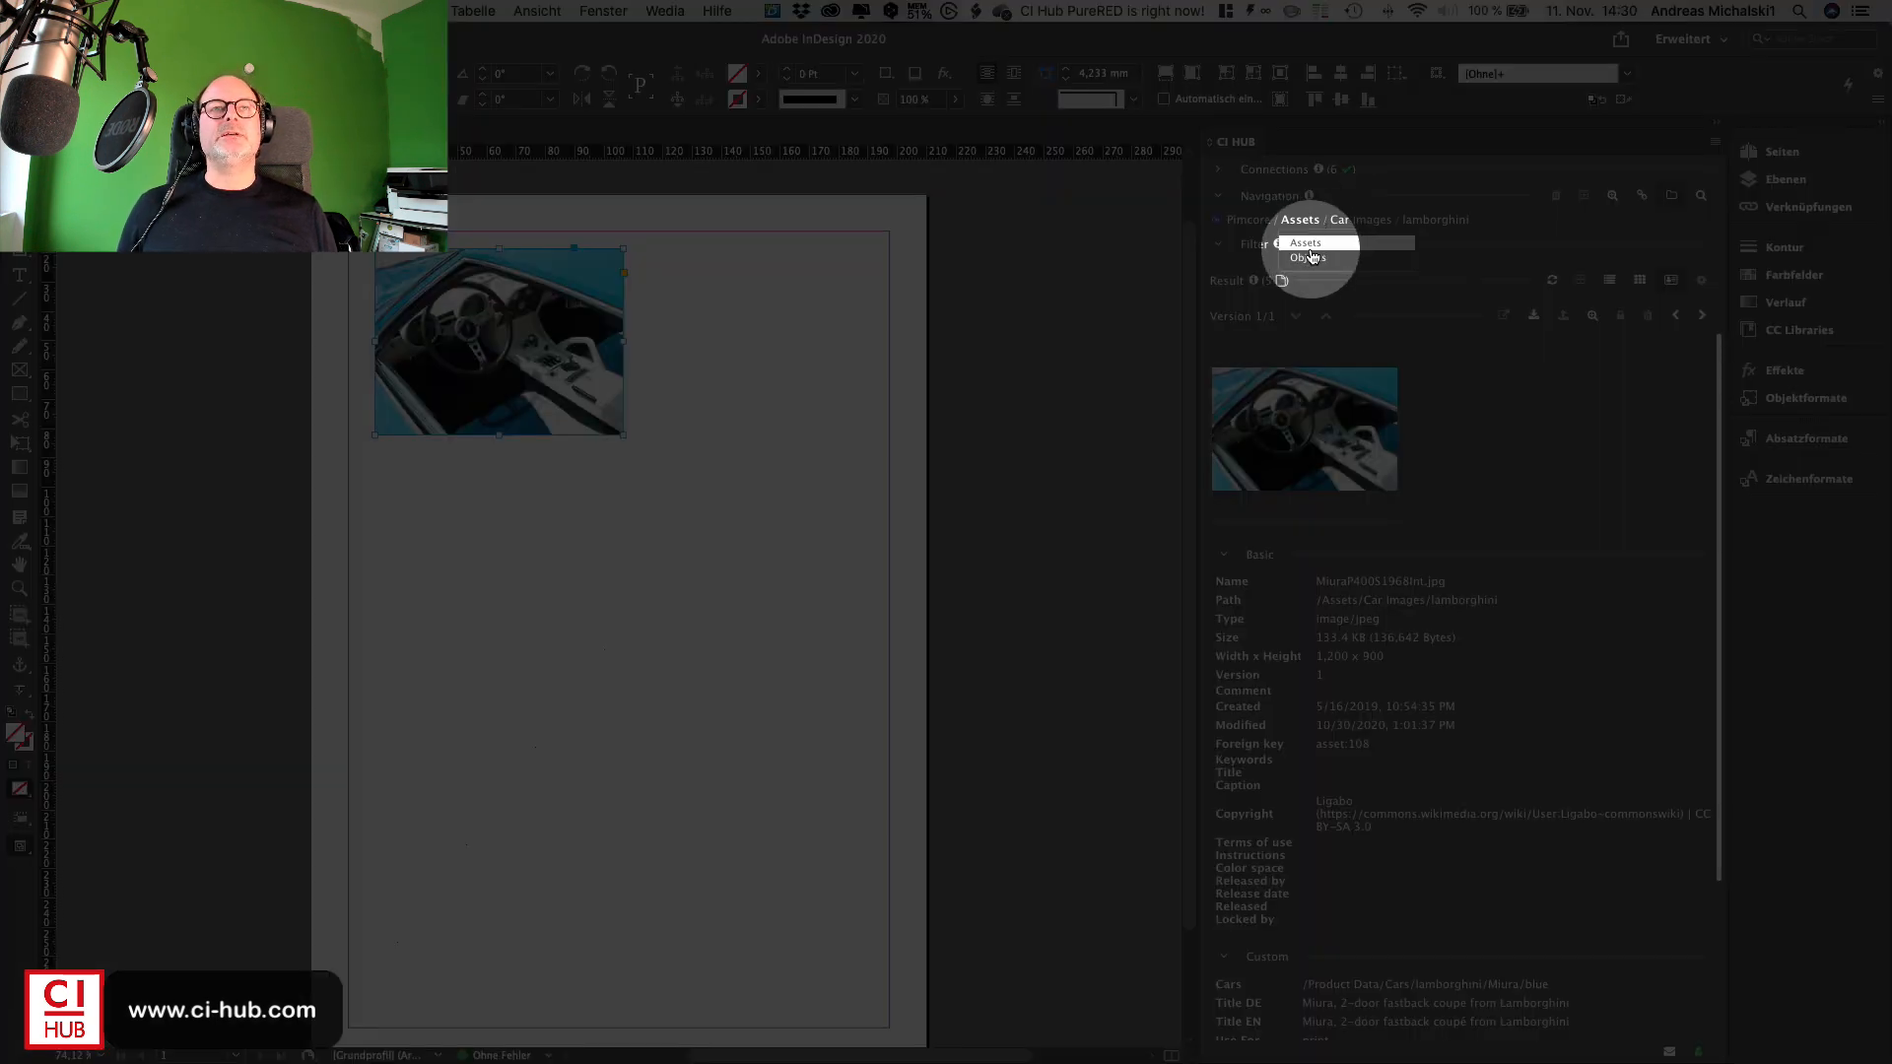
click(1309, 258)
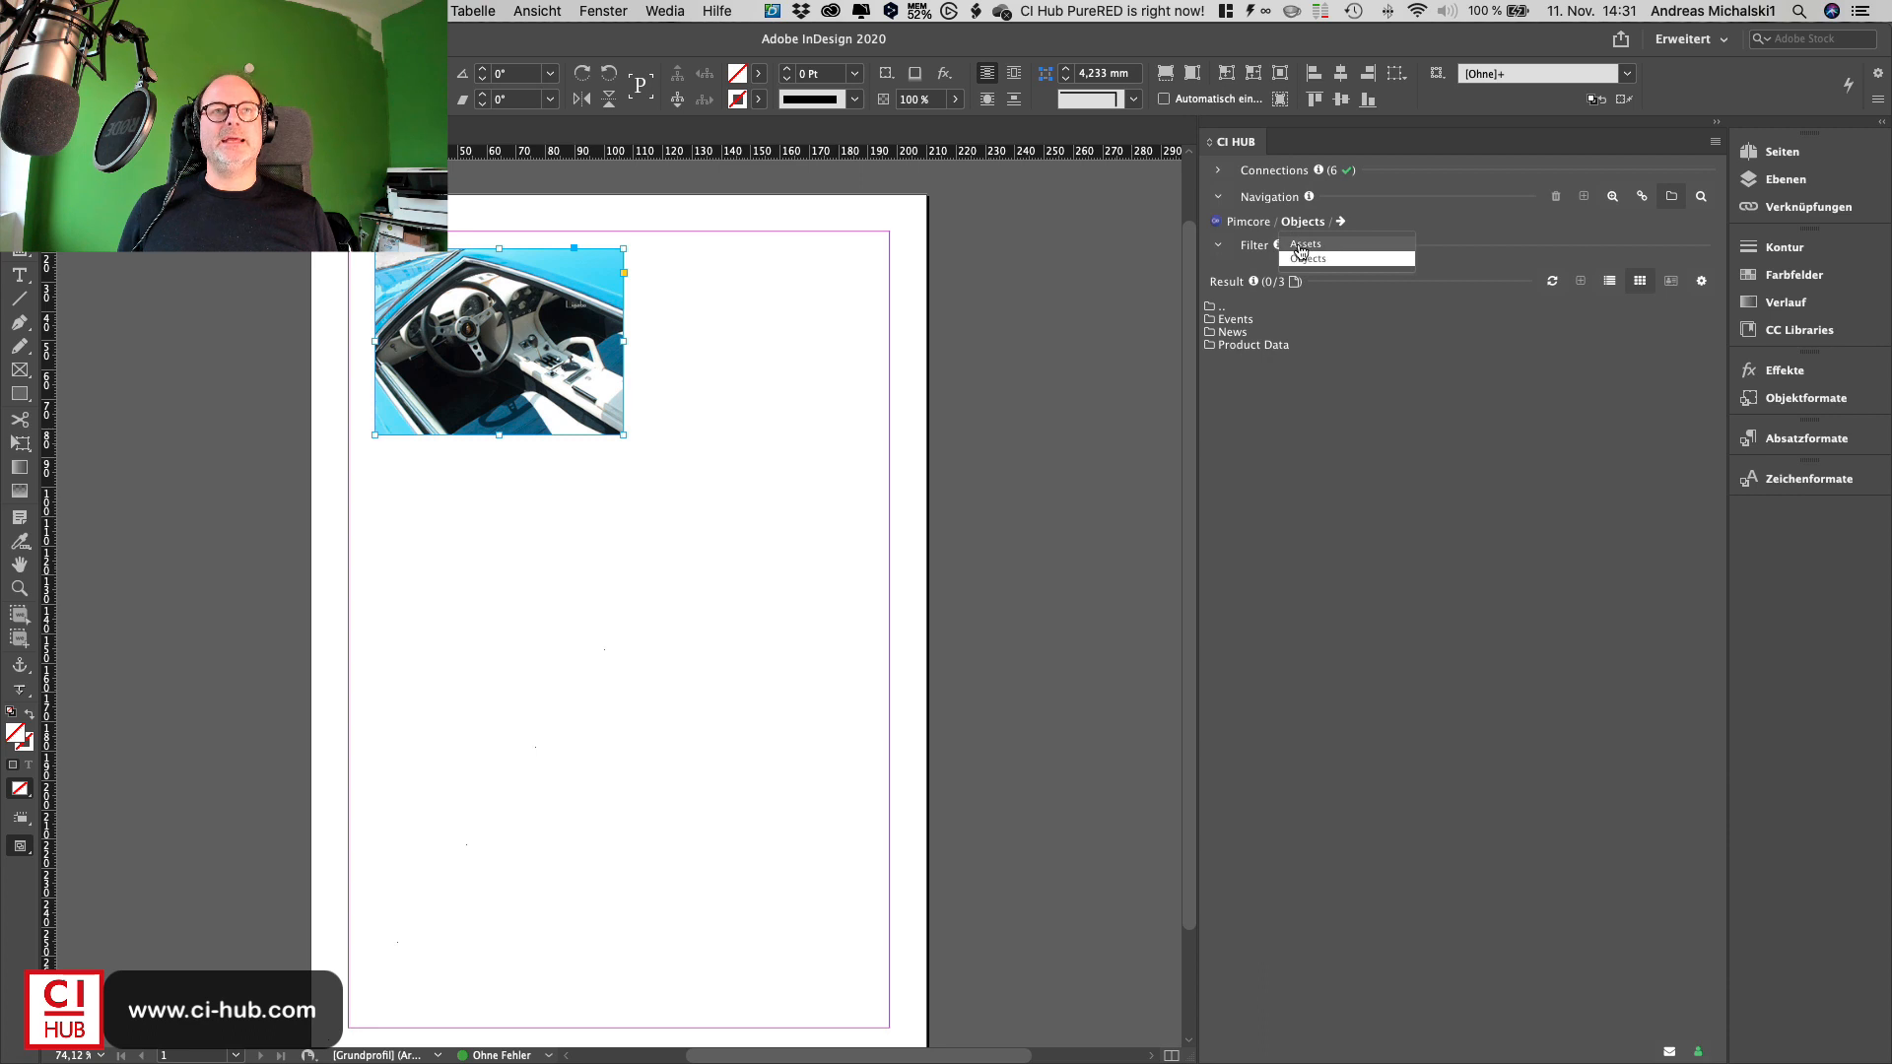
click(1301, 255)
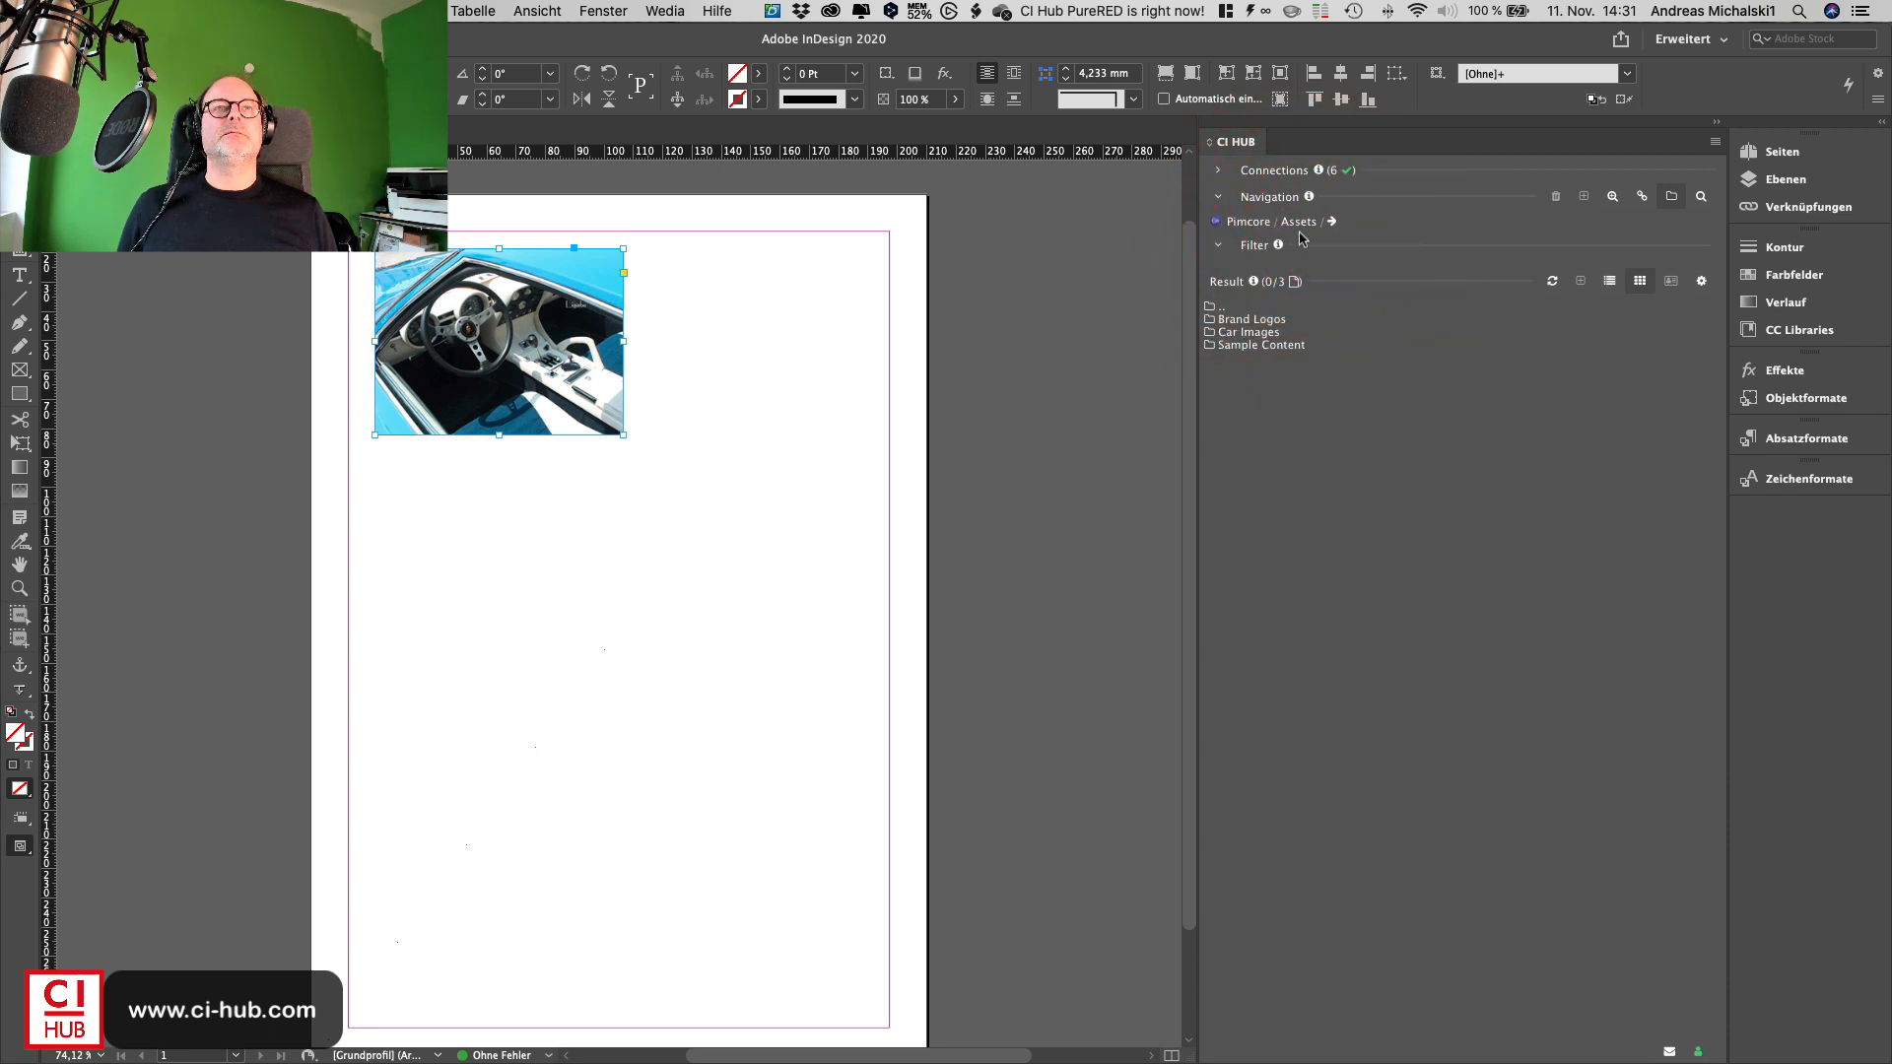
click(1307, 259)
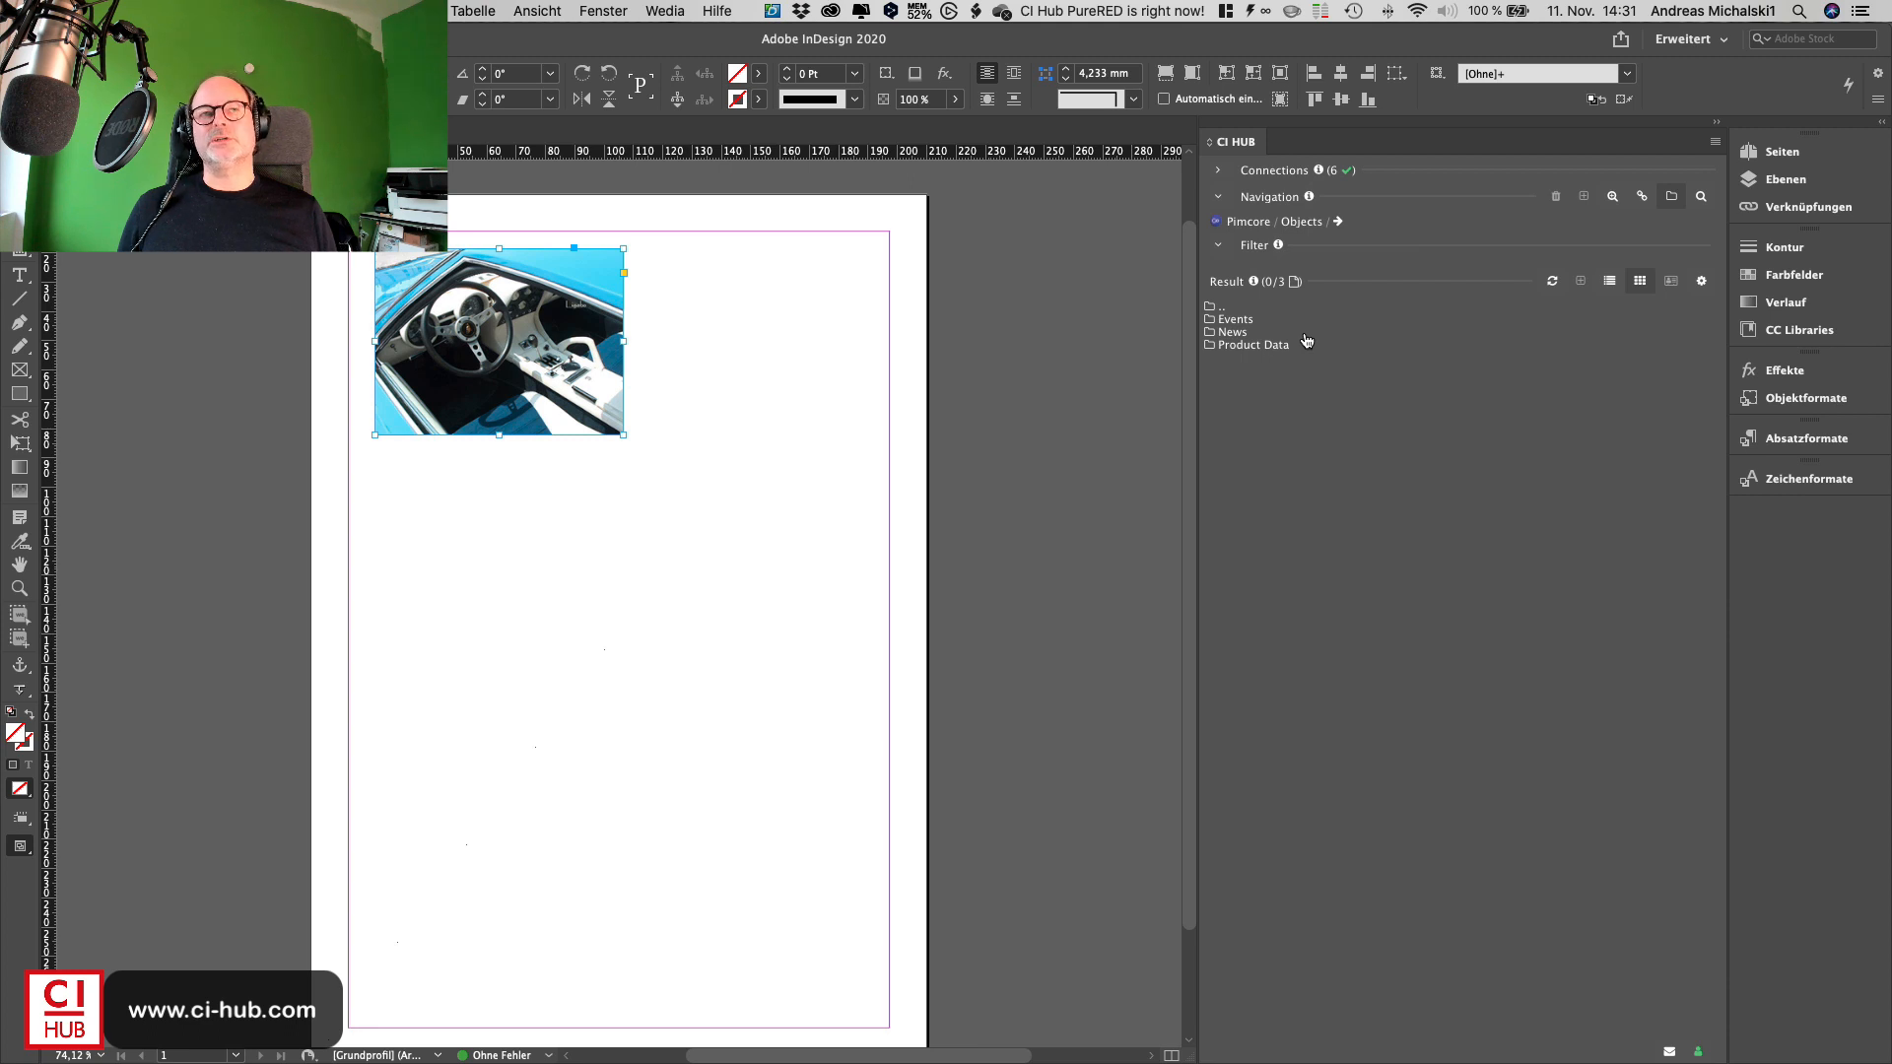
double_click(1239, 335)
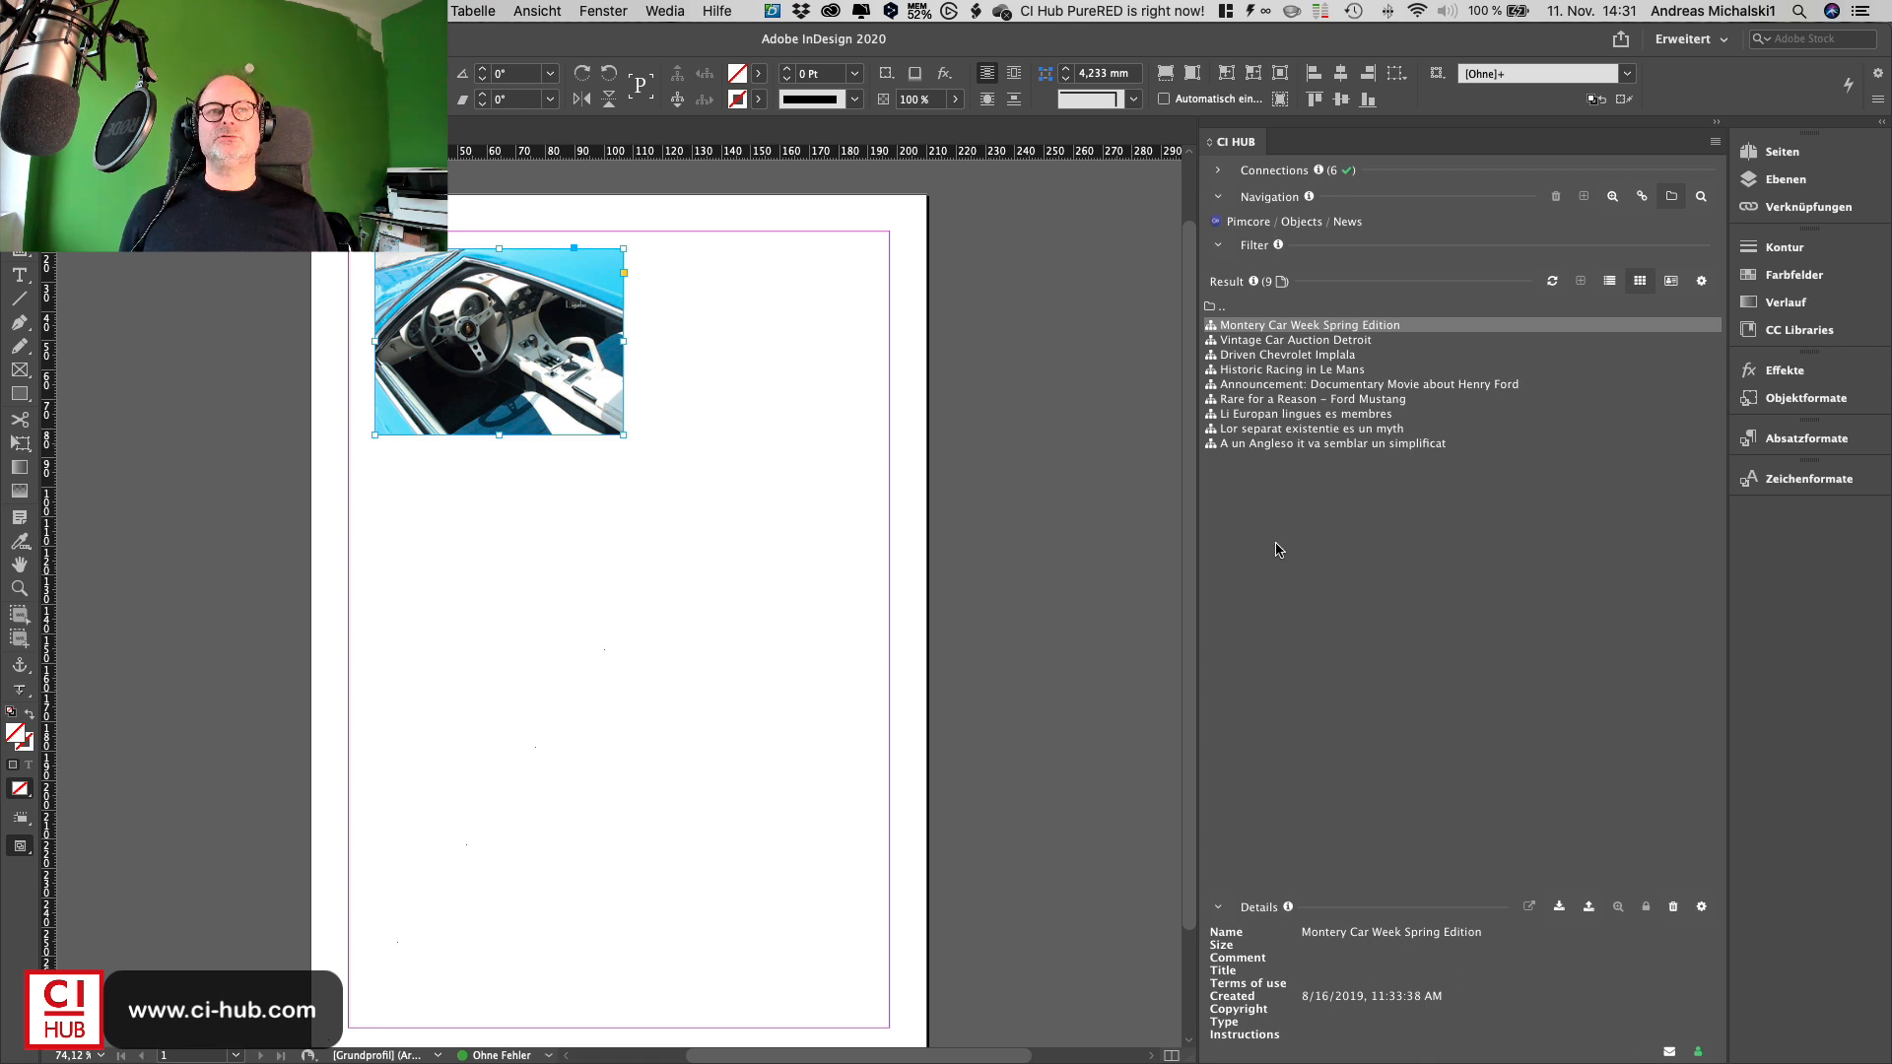
- Place the short text of Historic Racing in Le Mans below the image, widening its frame to the margin and shortening it
double_click(1230, 370)
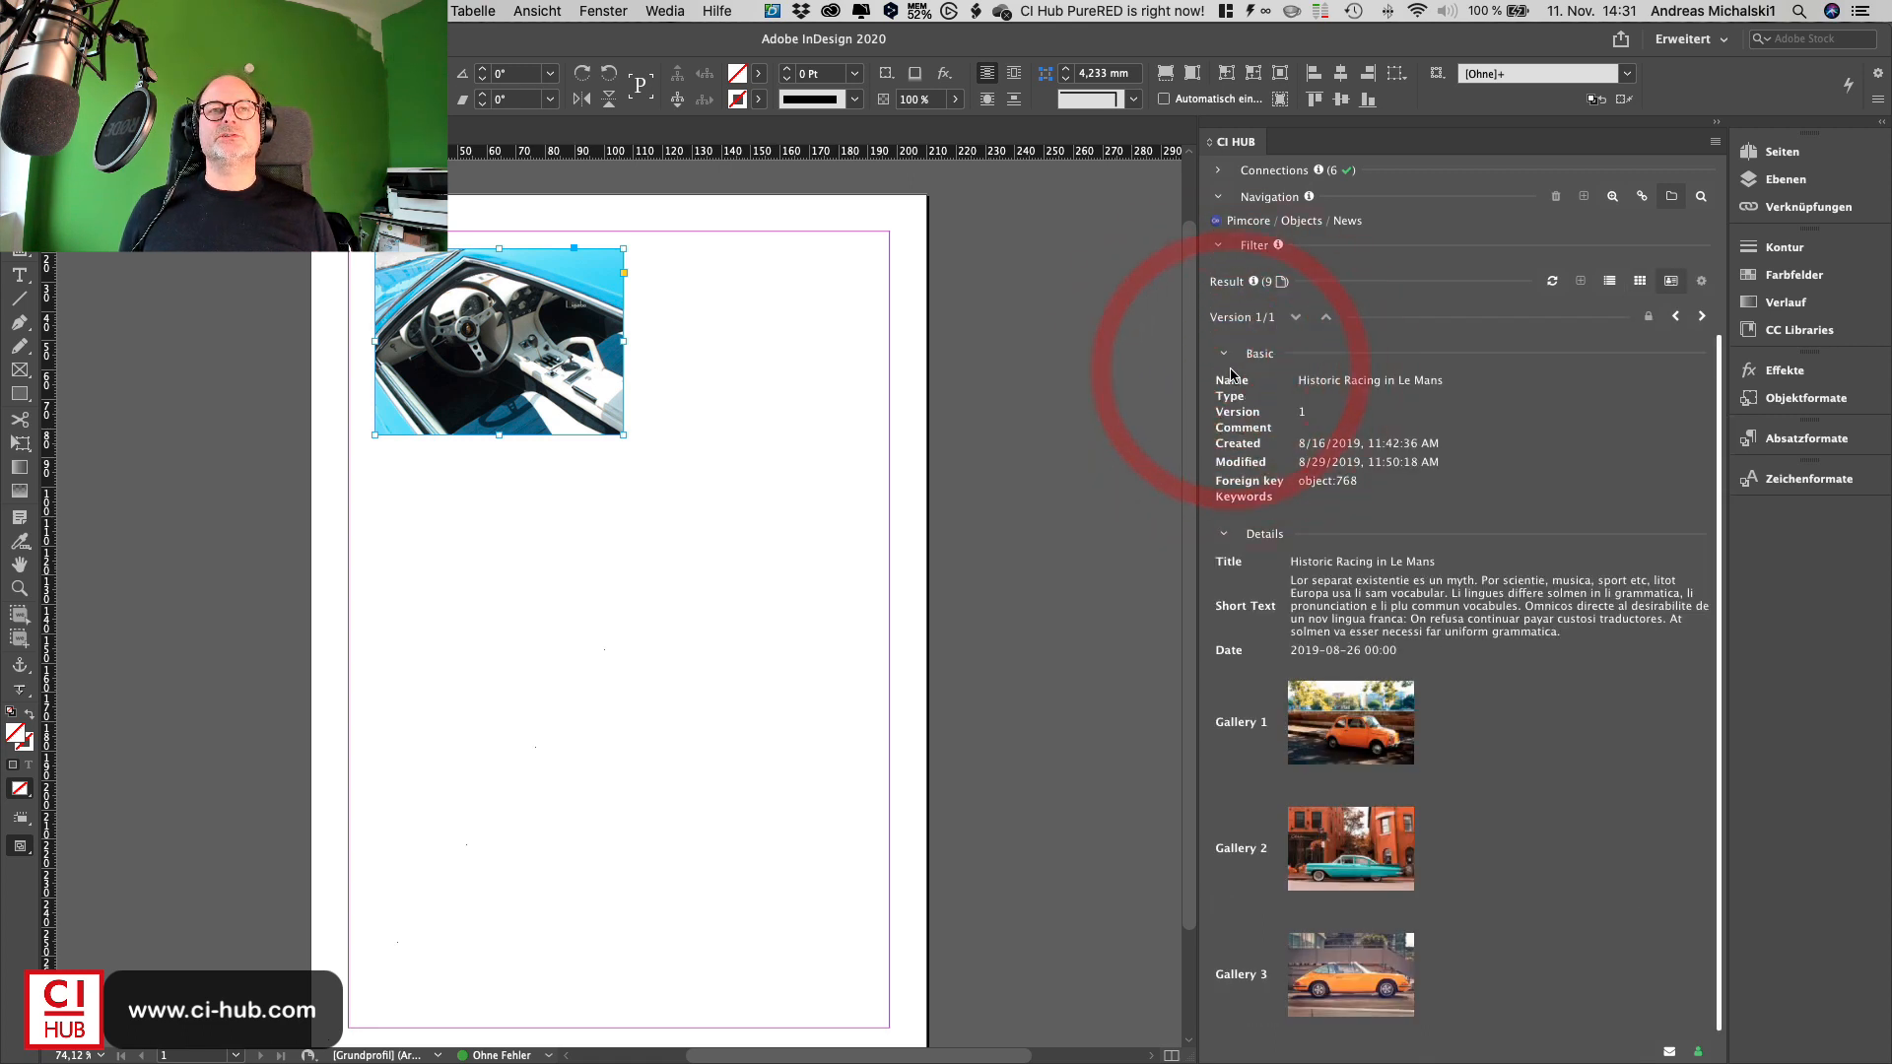
scroll(1495, 473, down, 1)
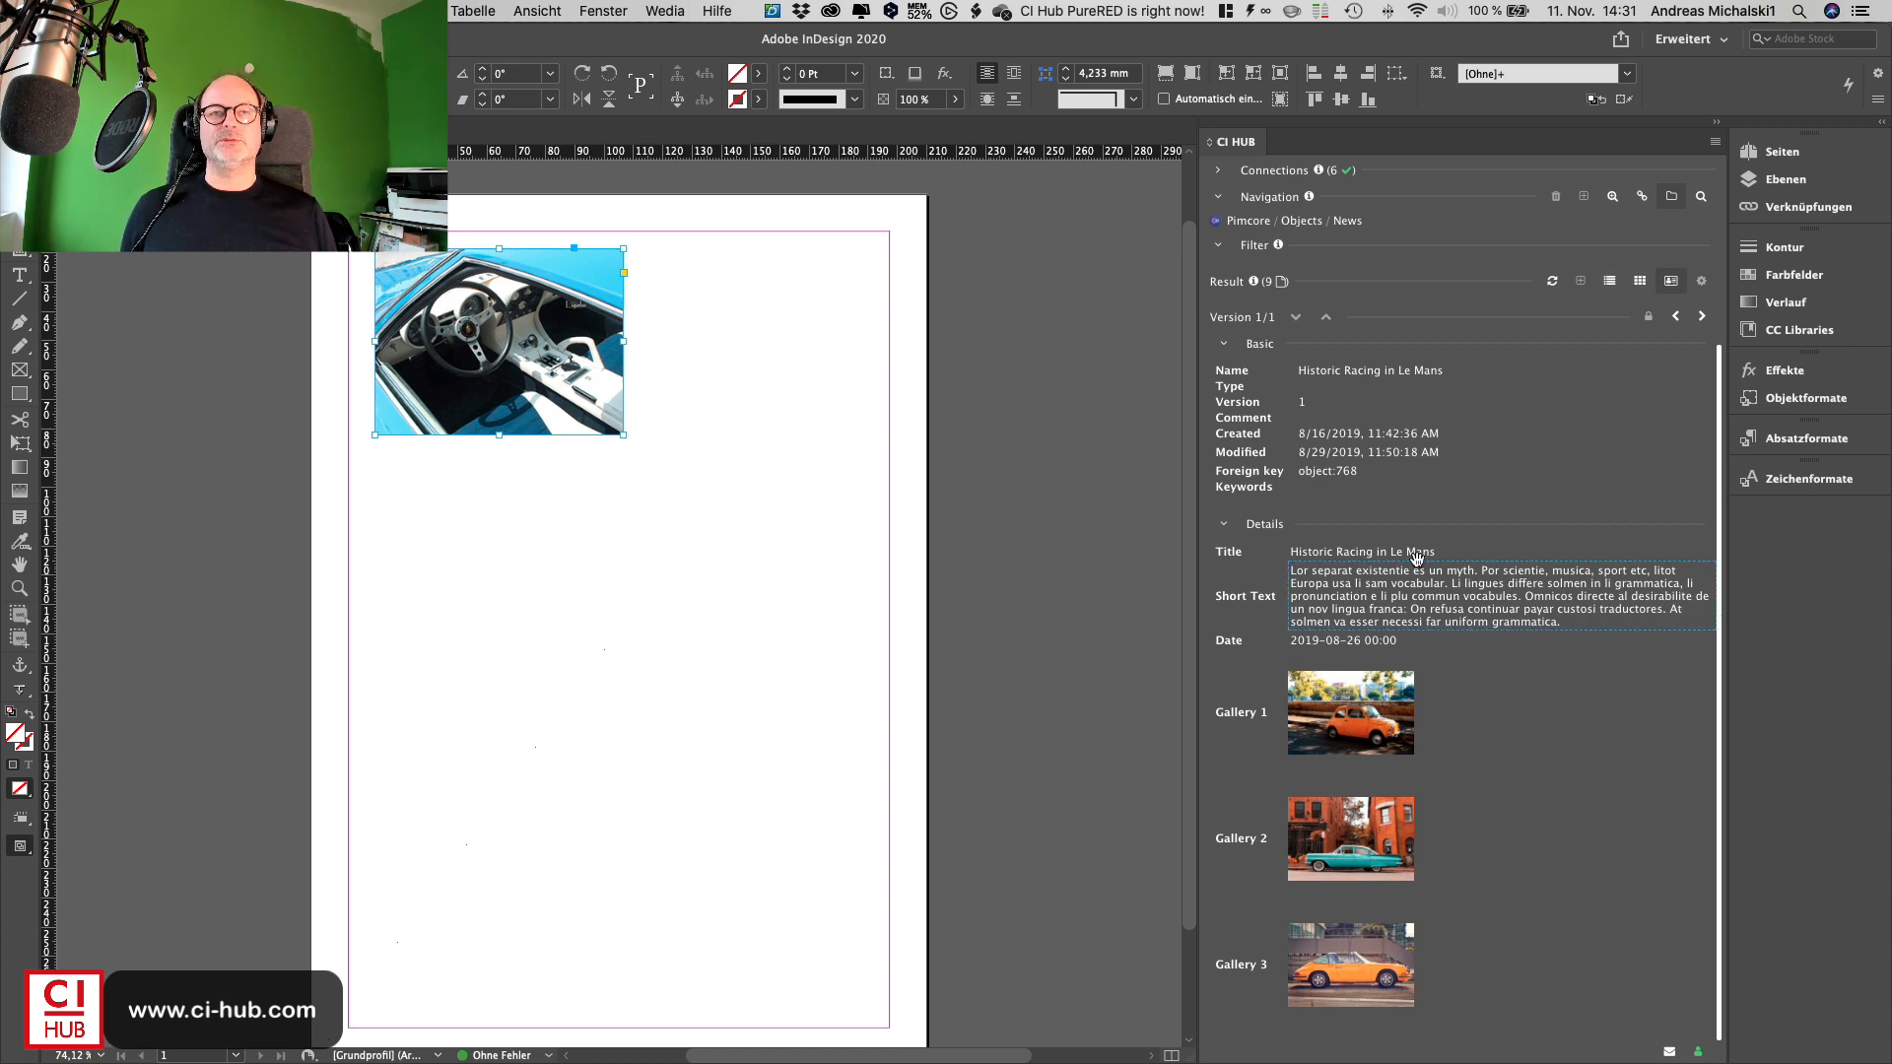
drag(1488, 596, 474, 523)
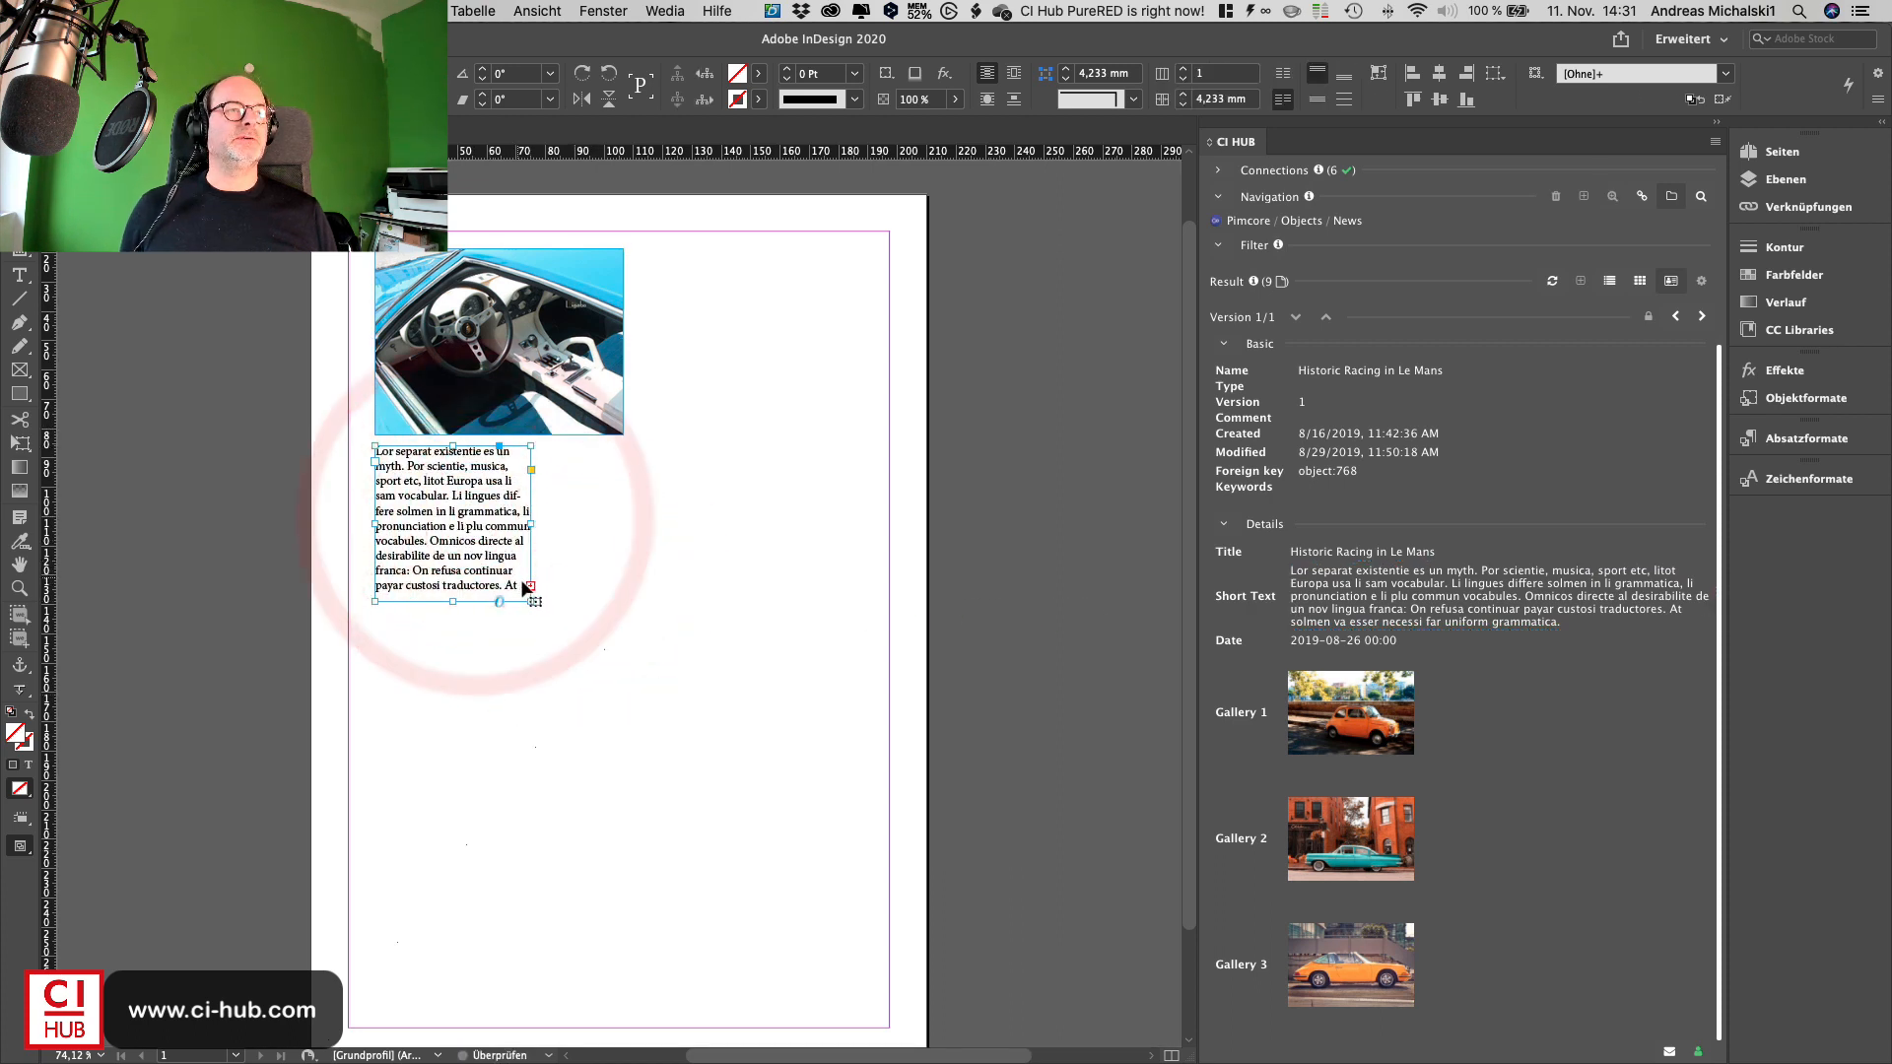
drag(530, 601, 851, 613)
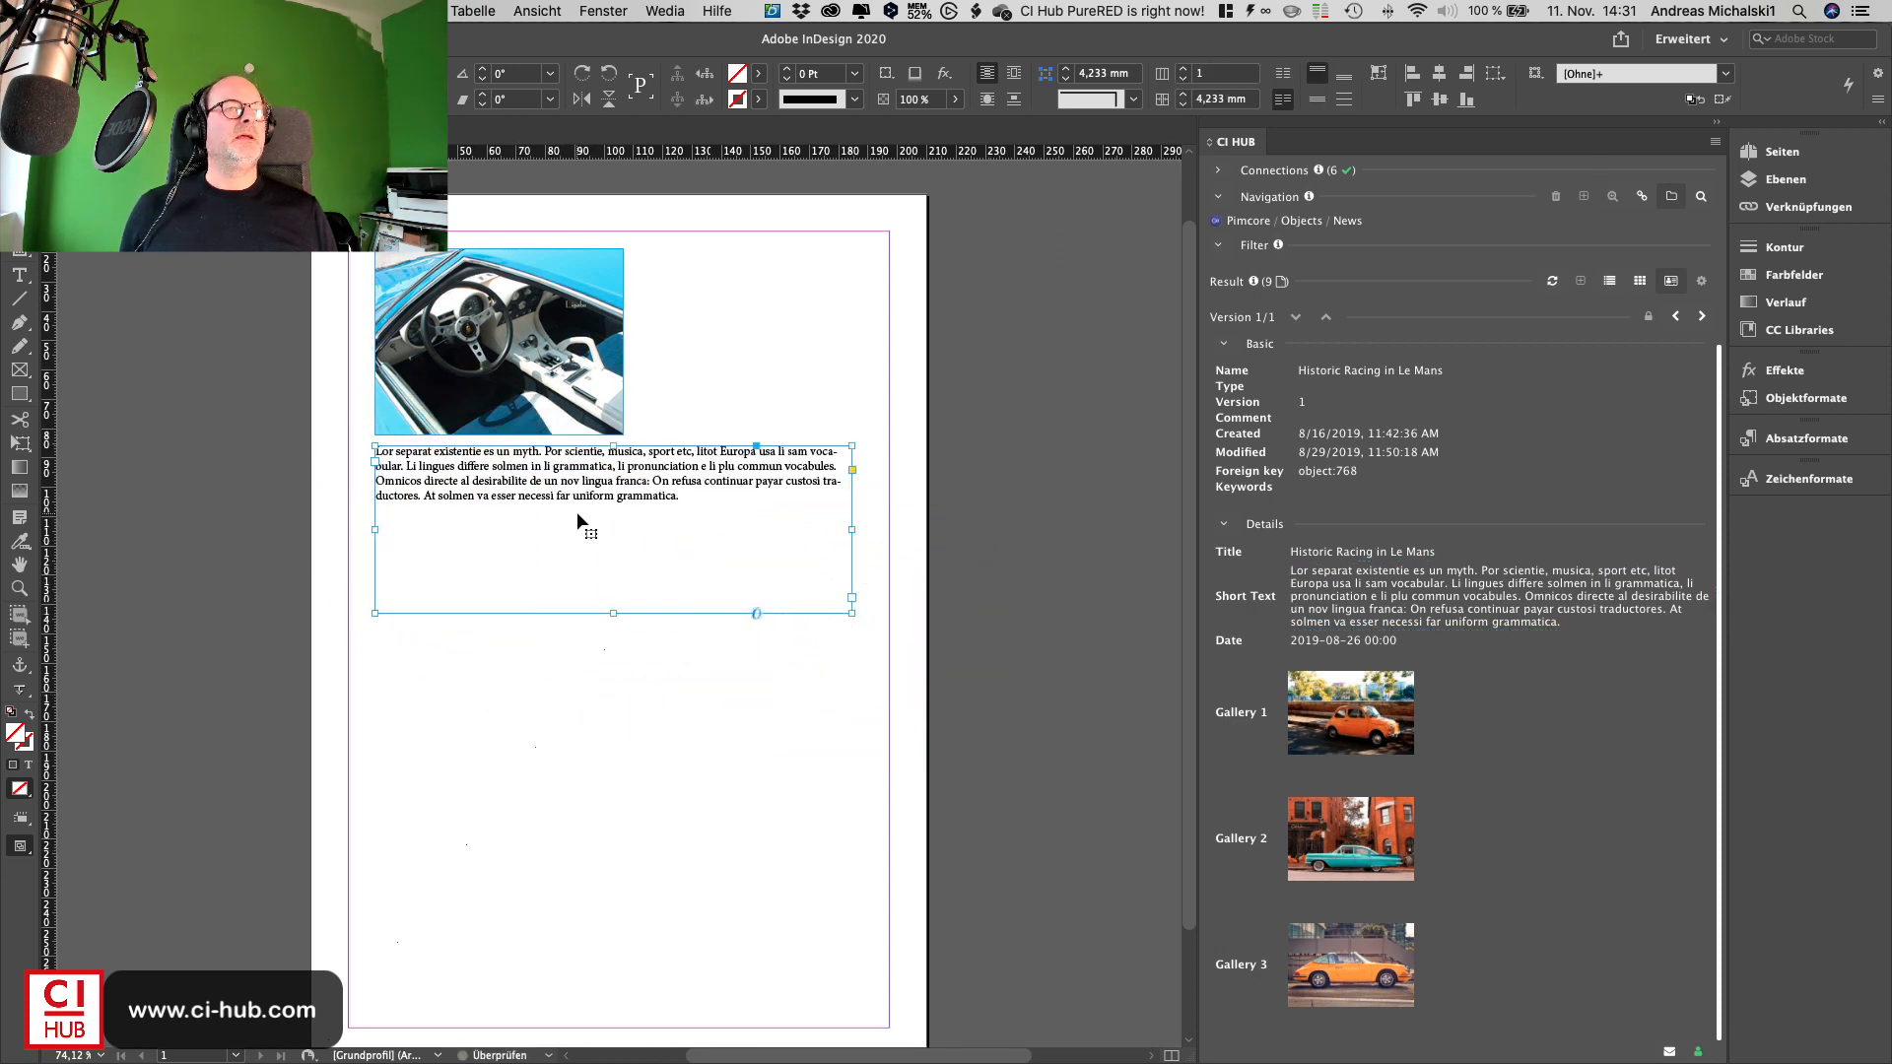
drag(615, 617, 615, 514)
- Place the Gallery 1 orange car image below the text frame
drag(1332, 742, 592, 677)
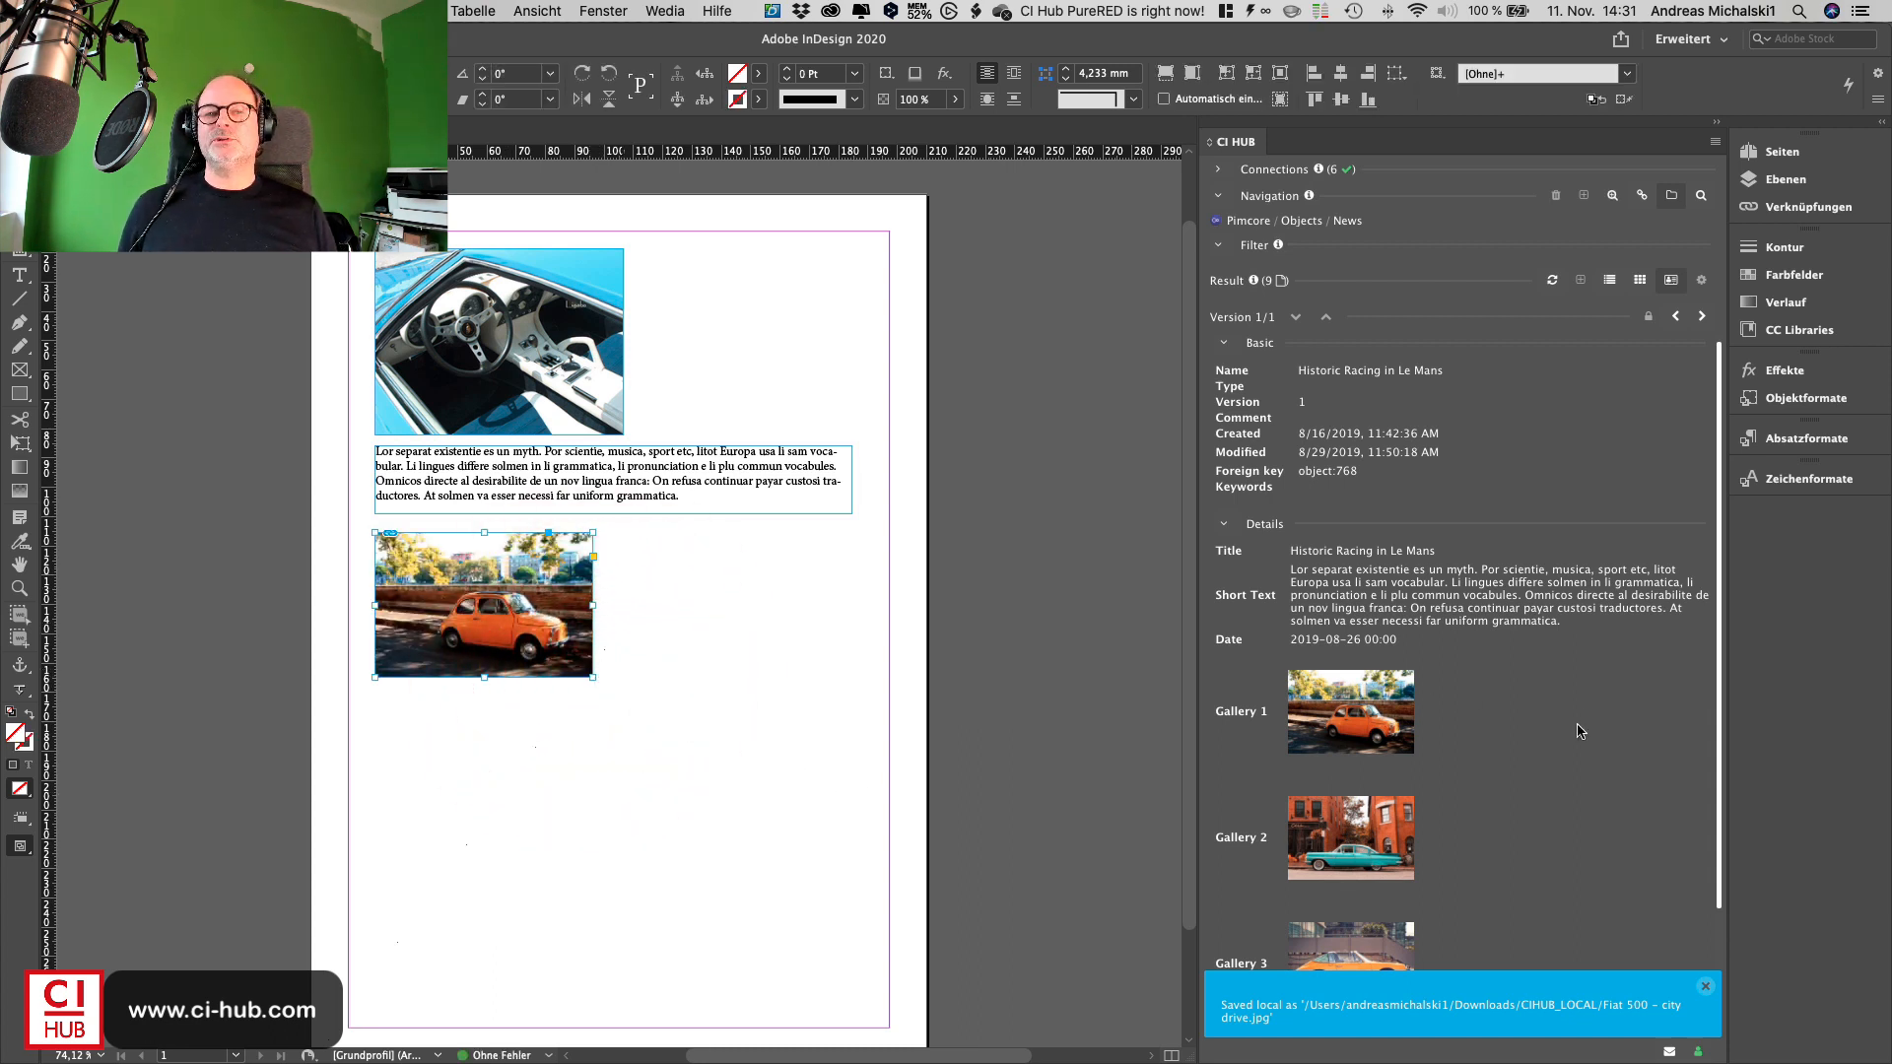
scroll(1580, 731, down, 2)
scroll(1580, 734, up, 2)
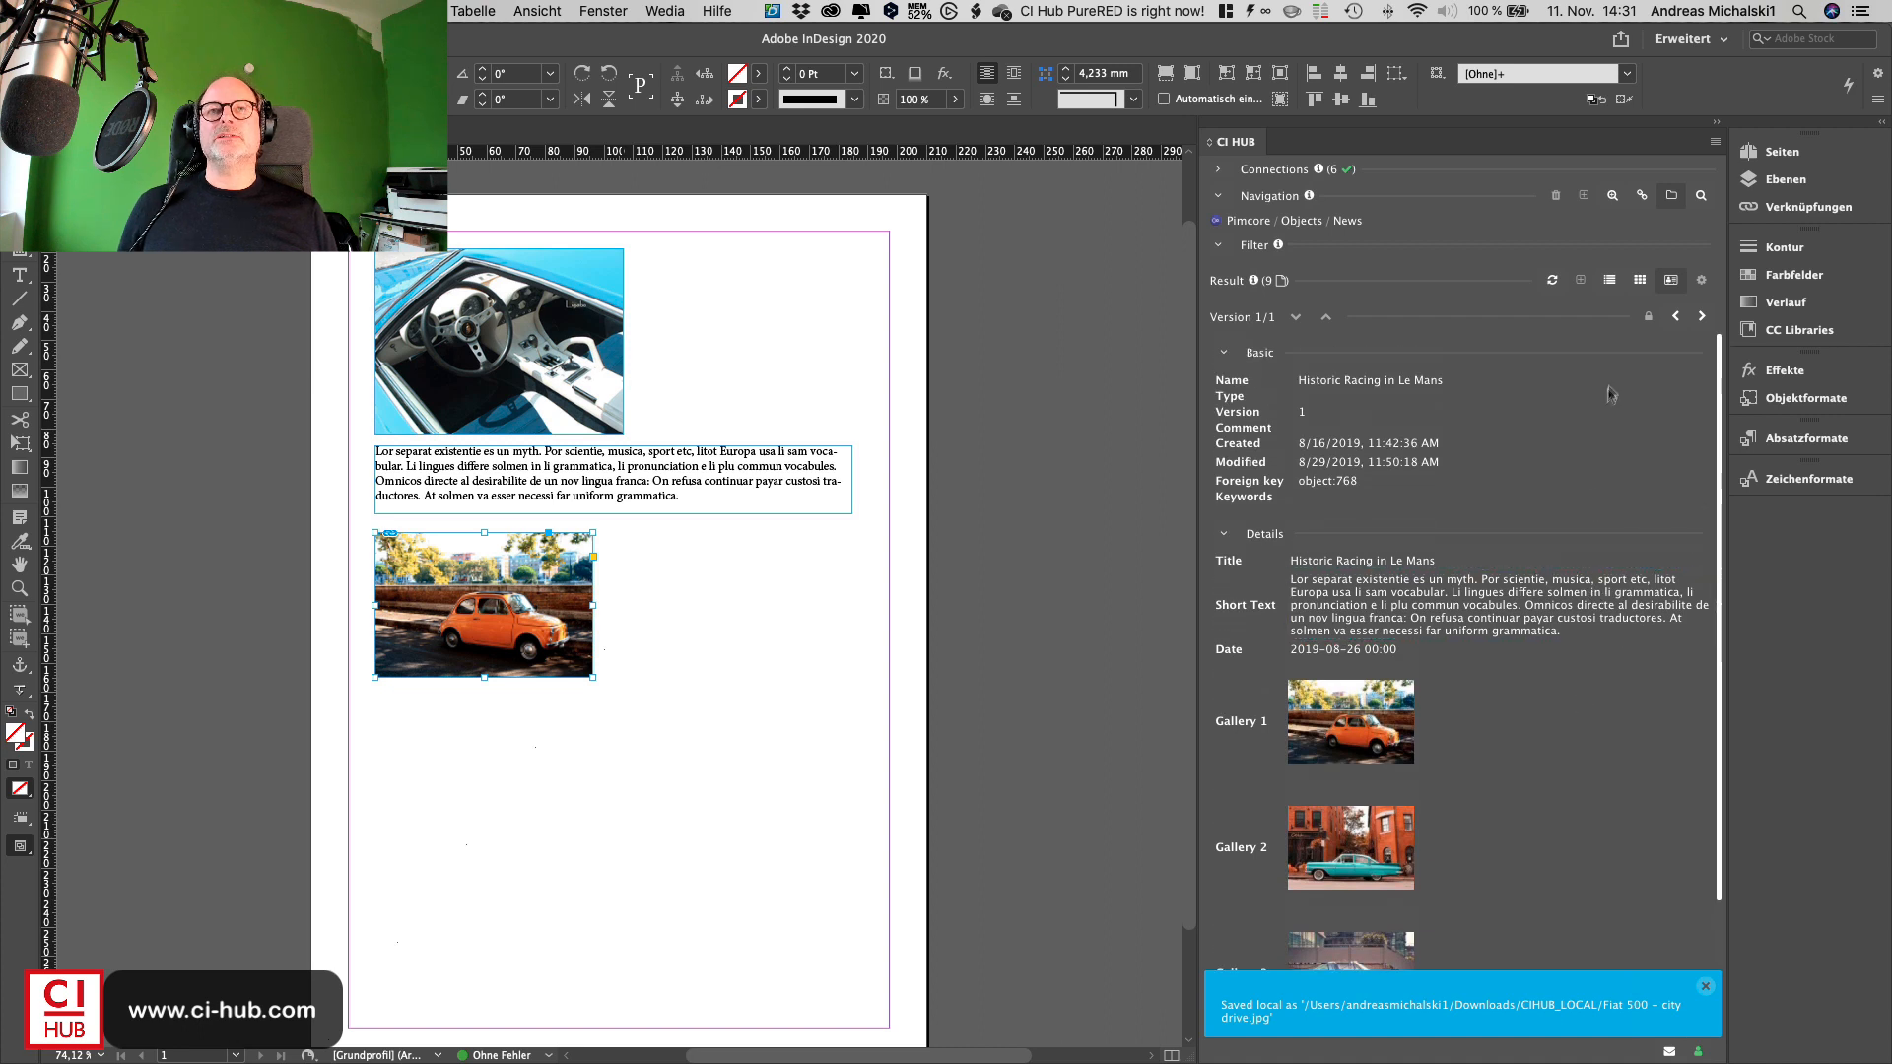
- Search the Pimcore connection for miura
click(1640, 281)
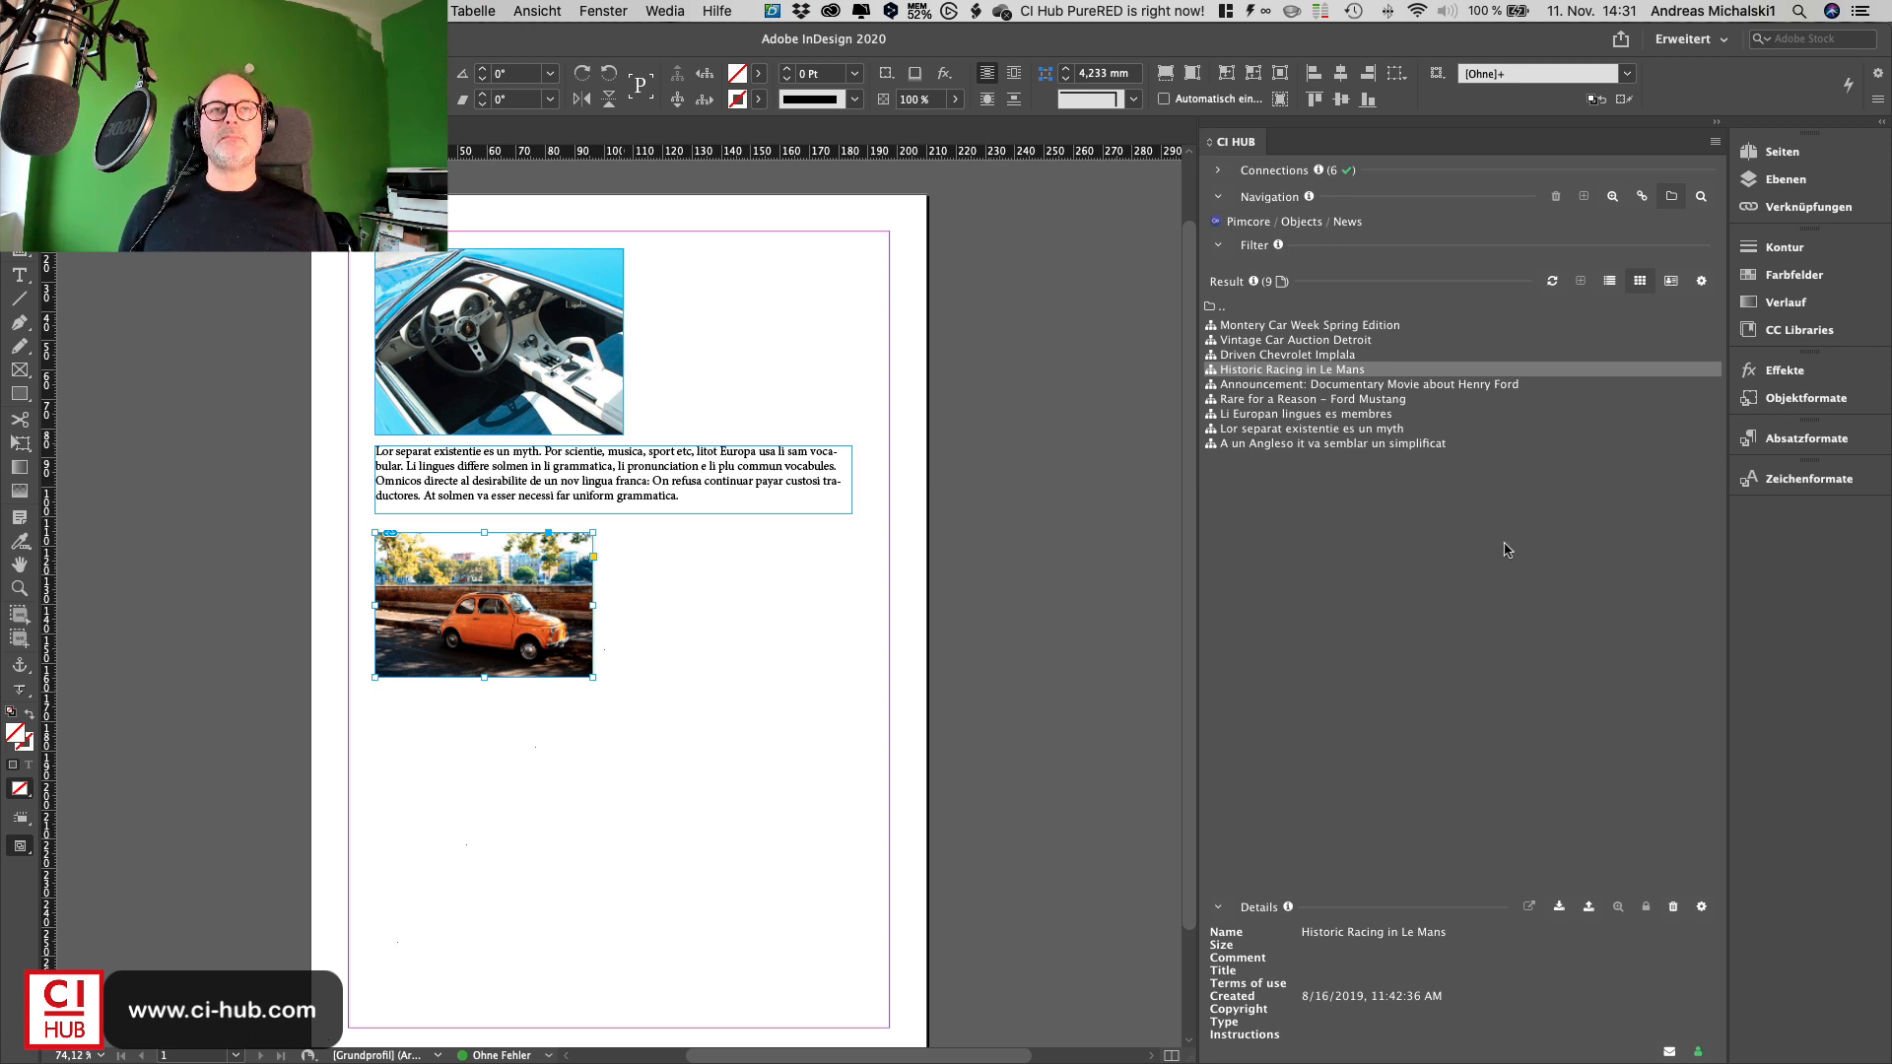
click(1304, 223)
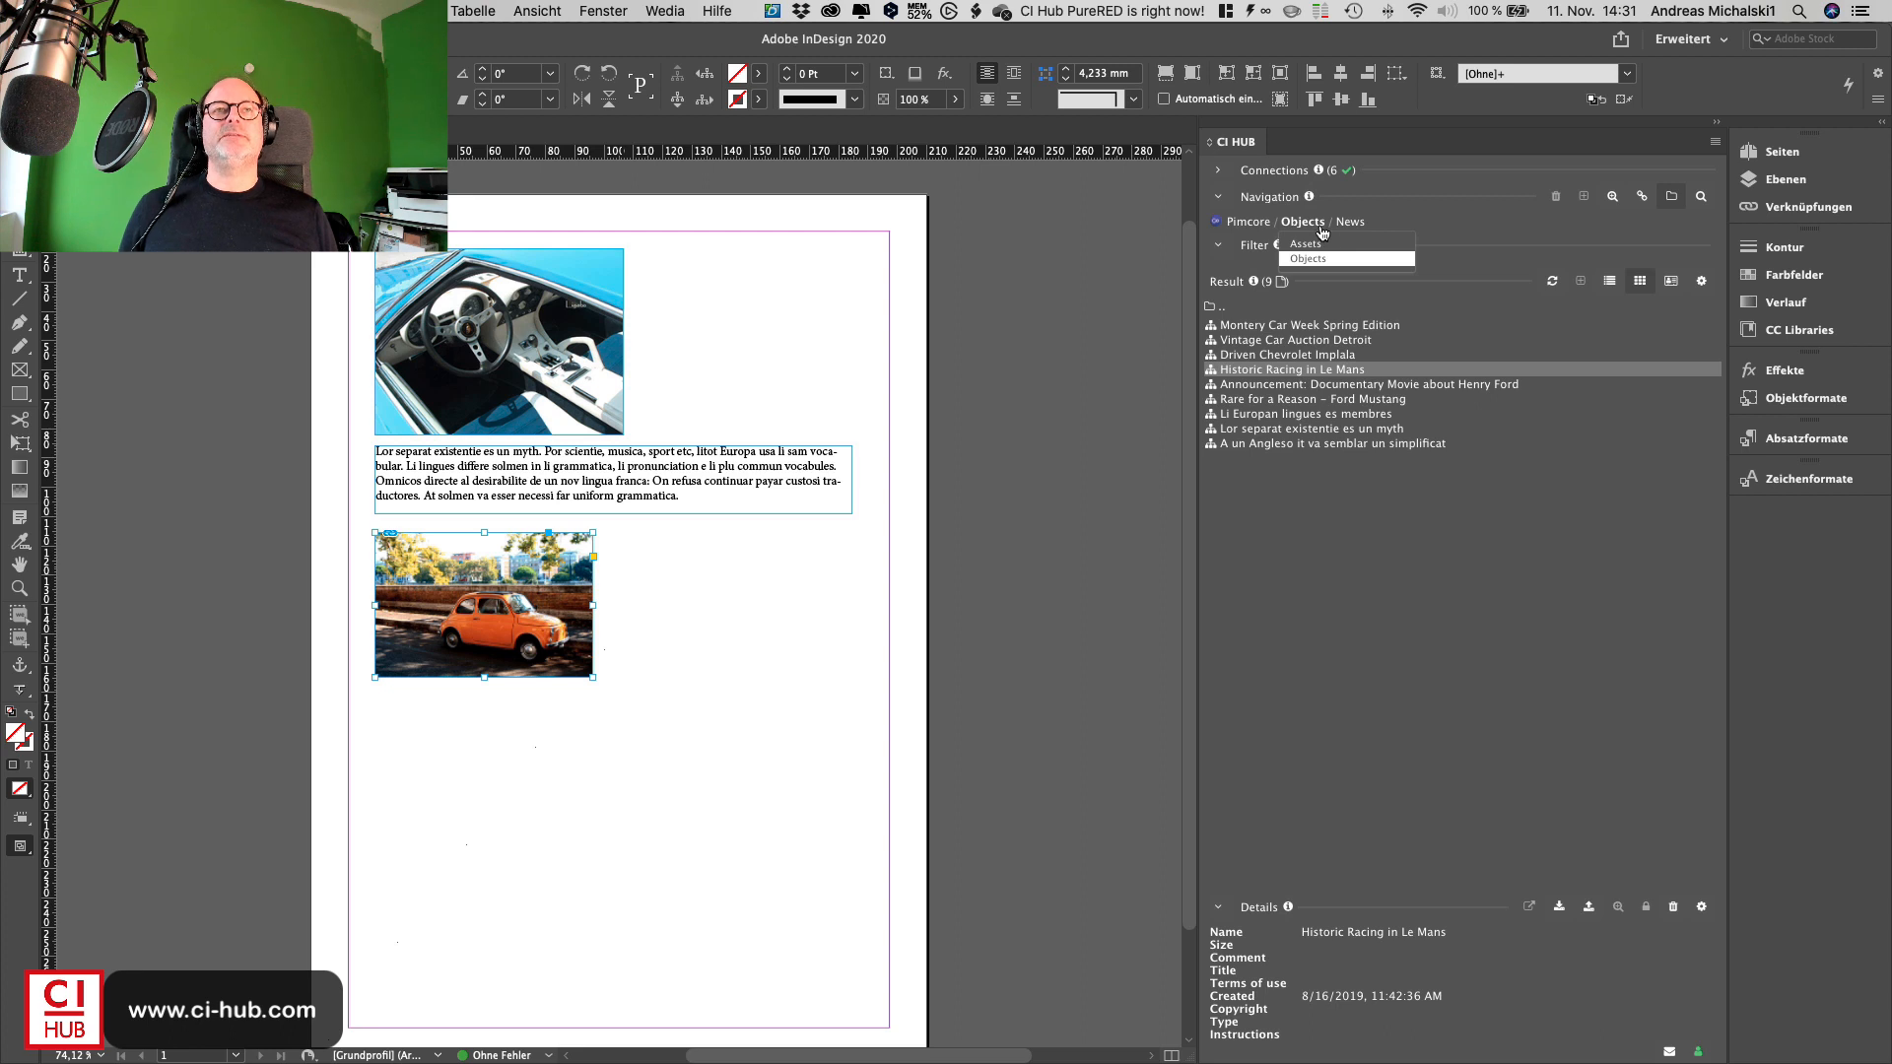
click(1342, 228)
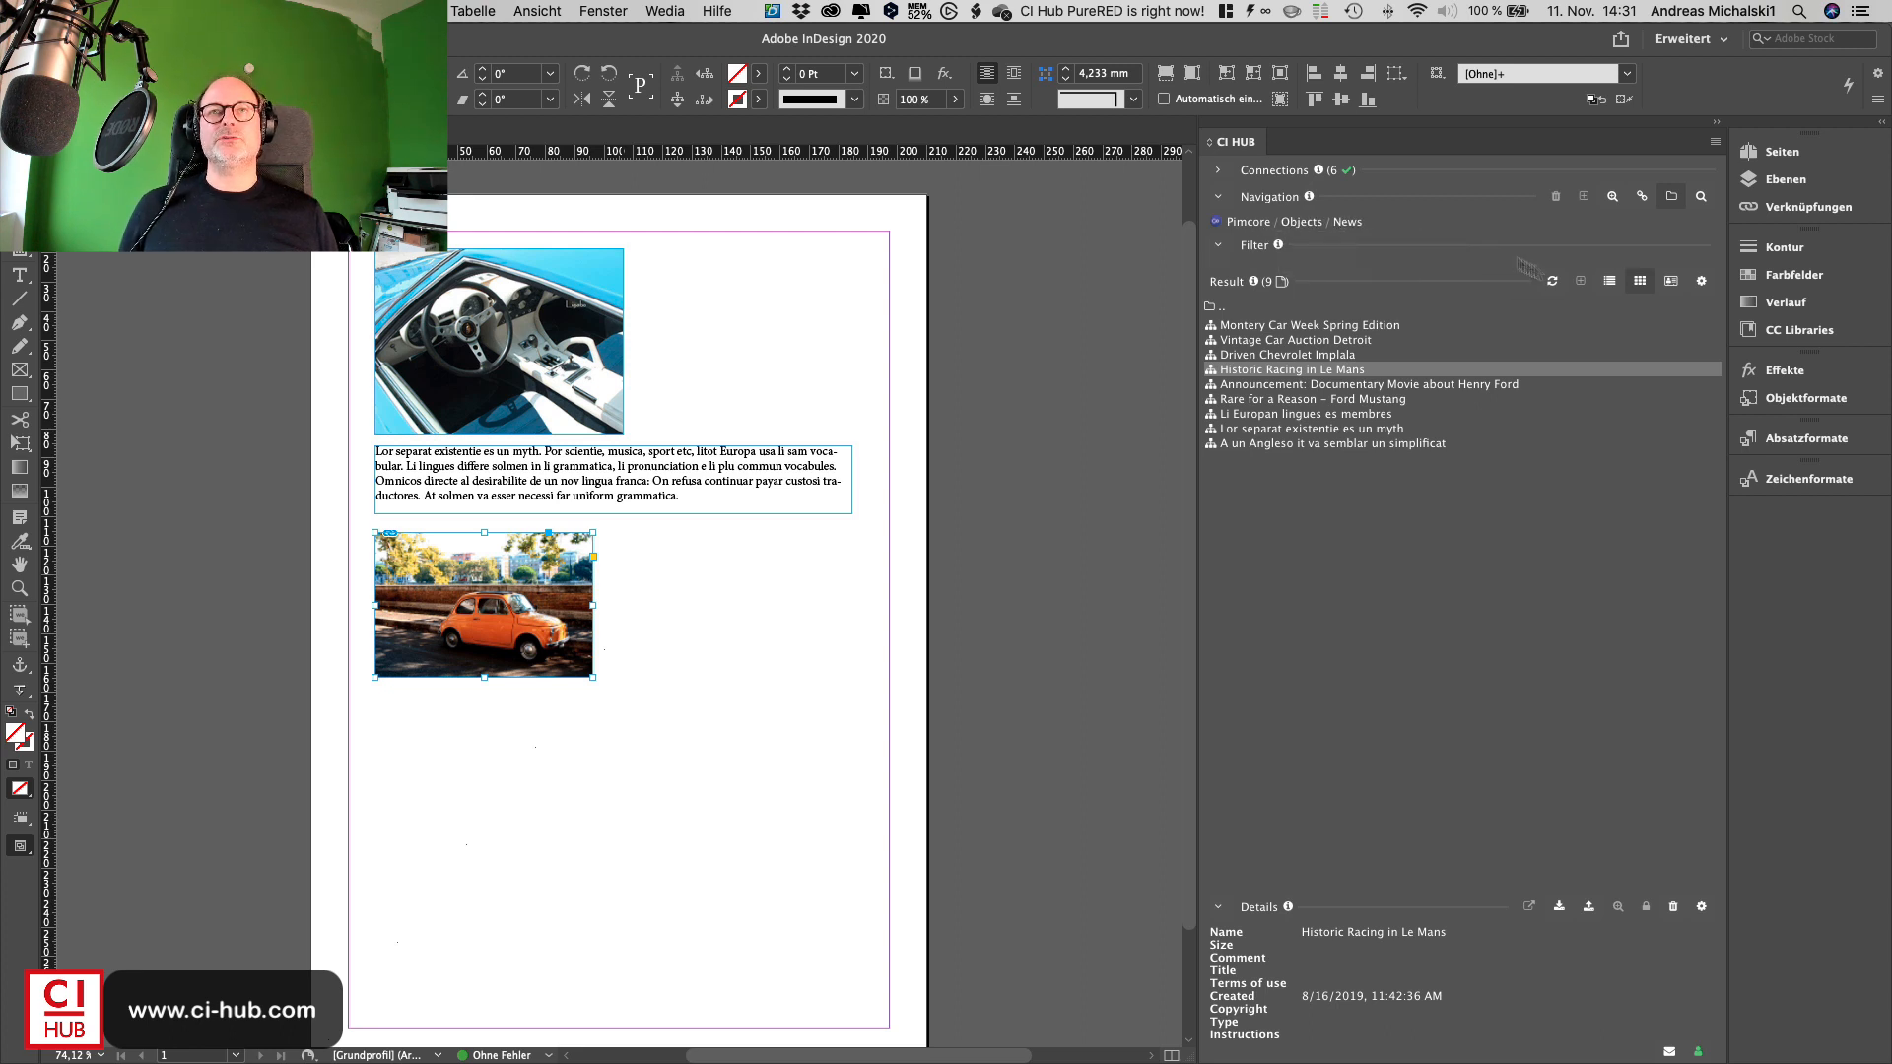
click(1705, 195)
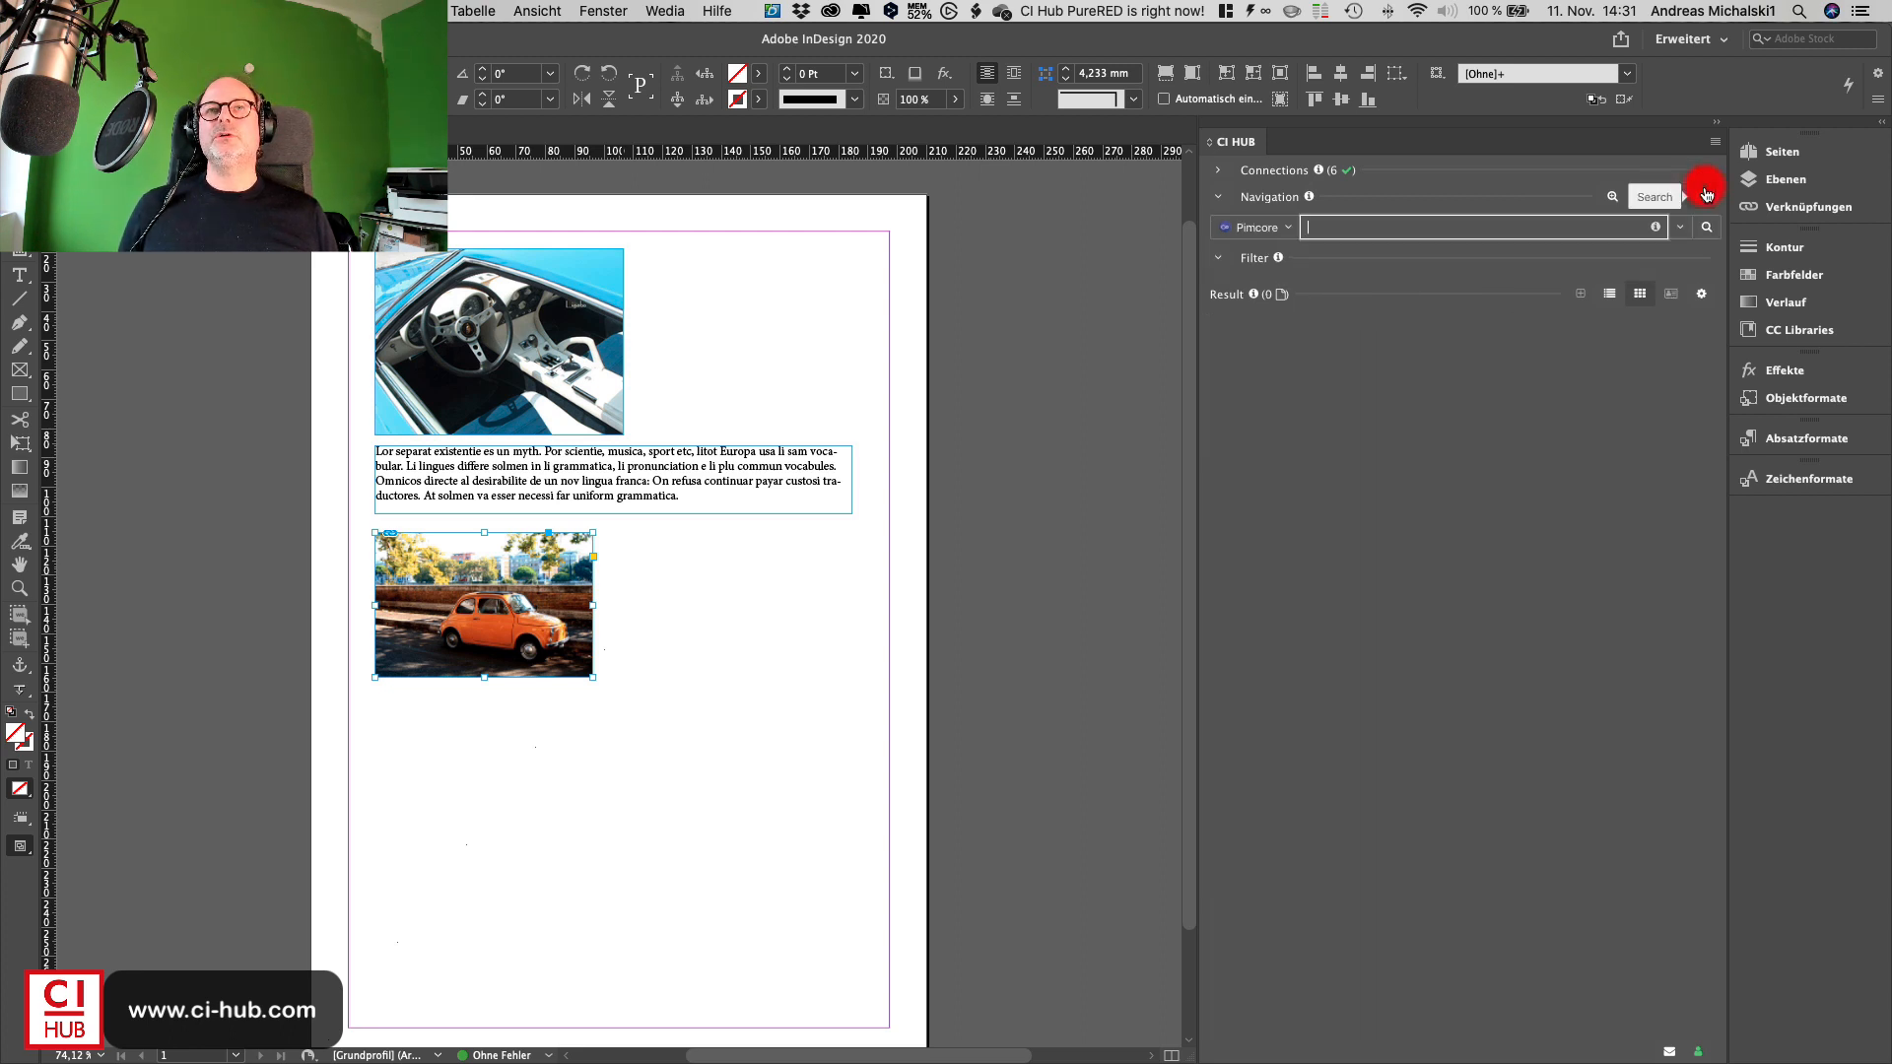
click(1573, 226)
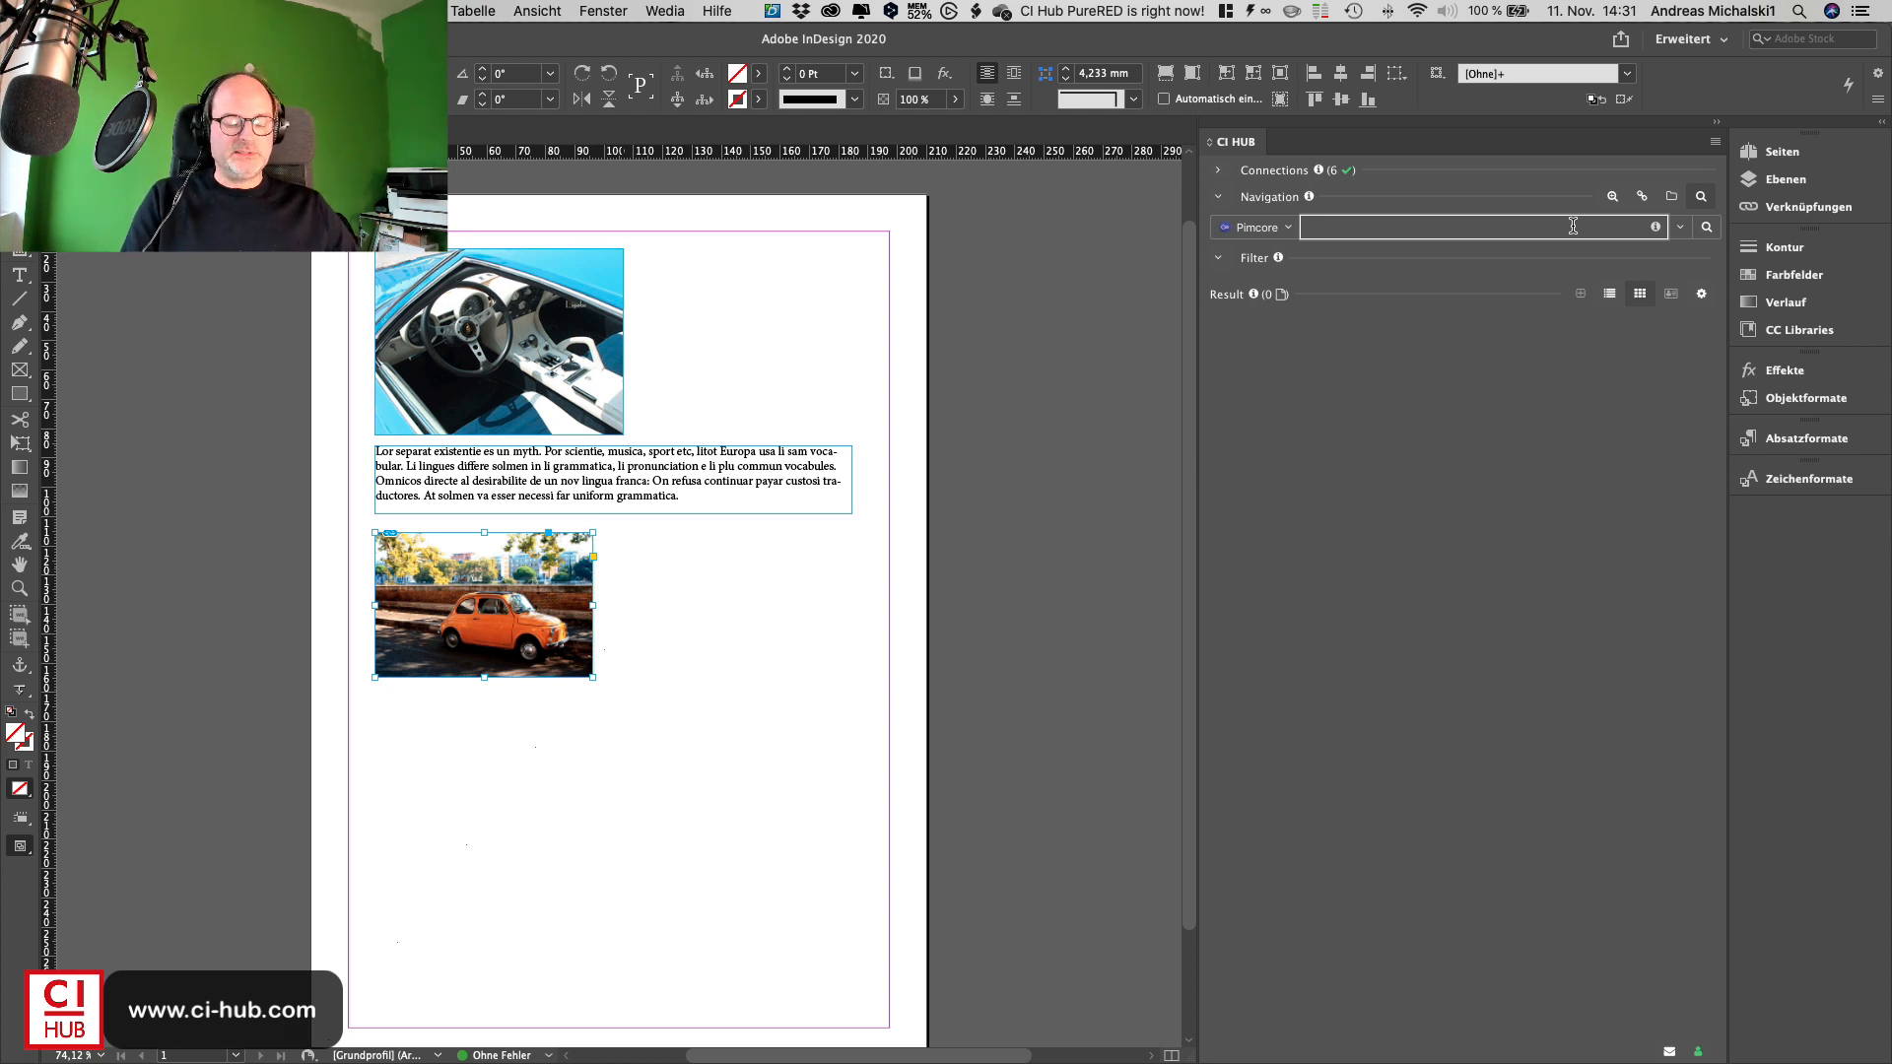
text(lamo)
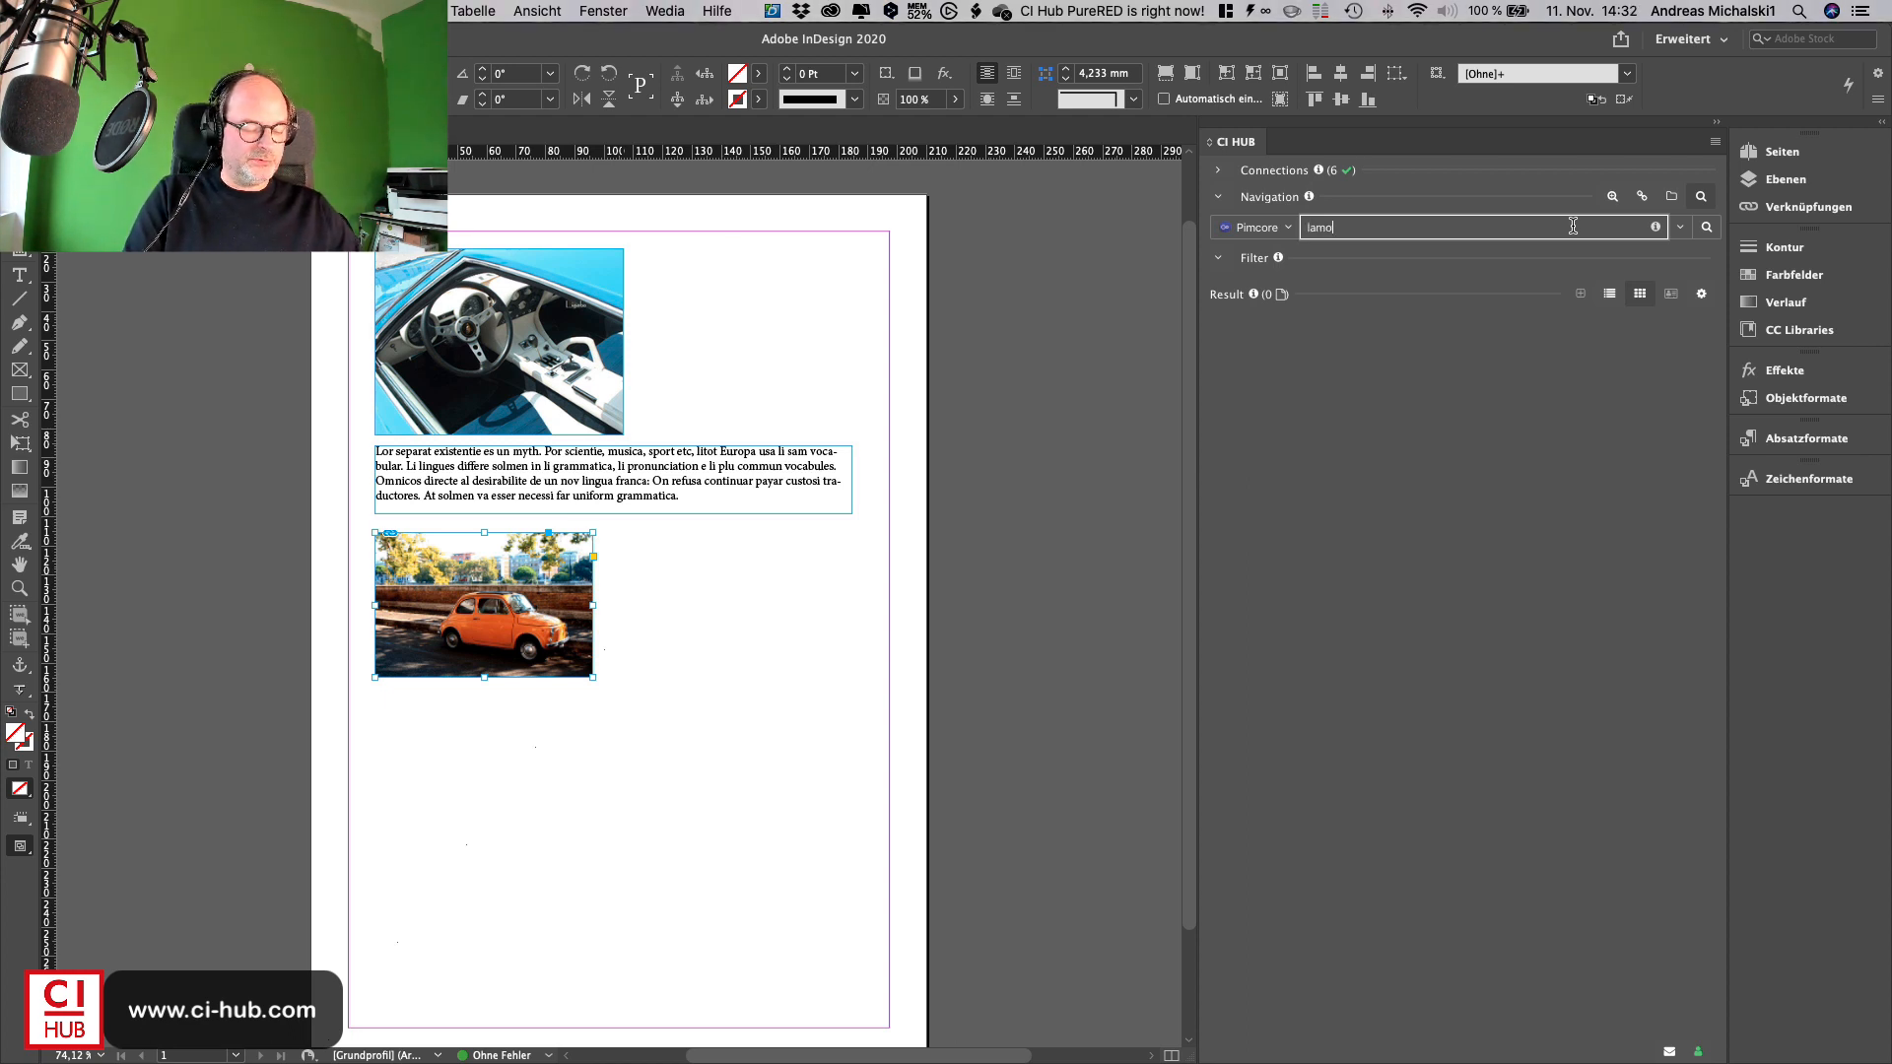
text(in)
key(Return)
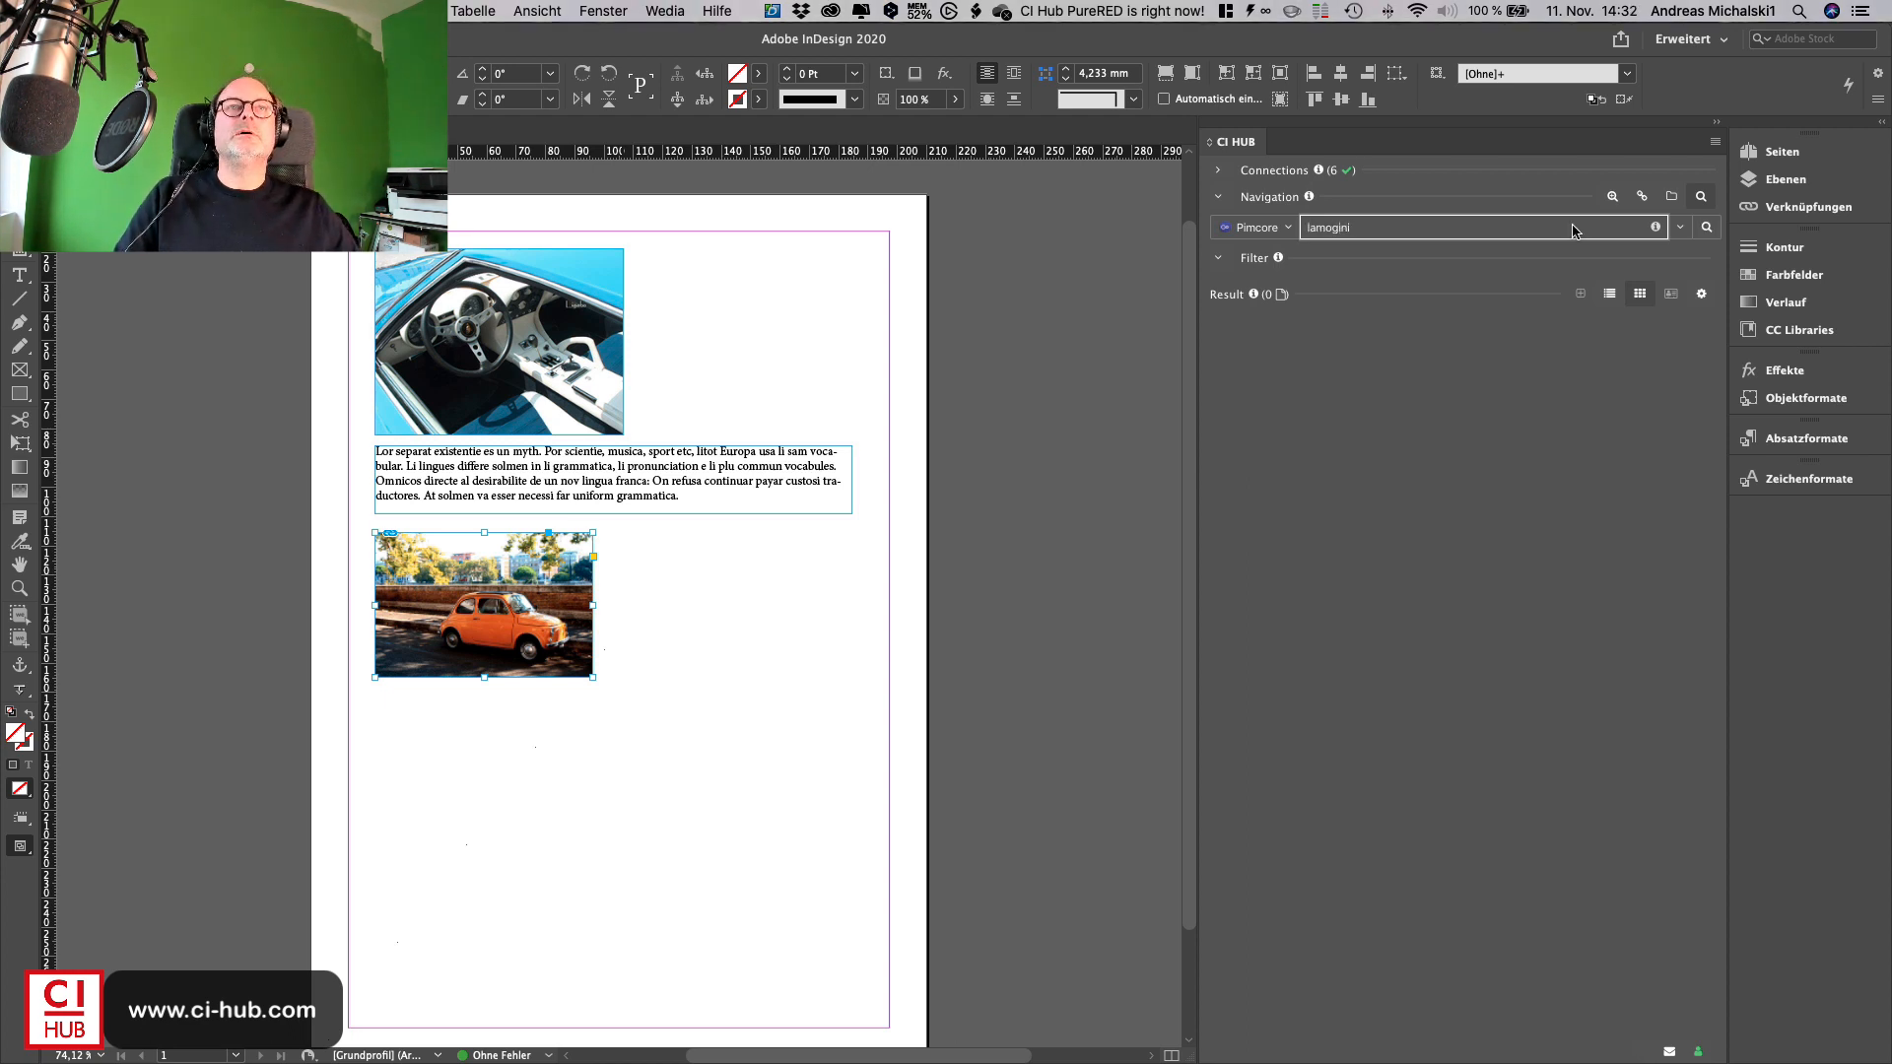
key(BackSpace)
key(BackSpace)
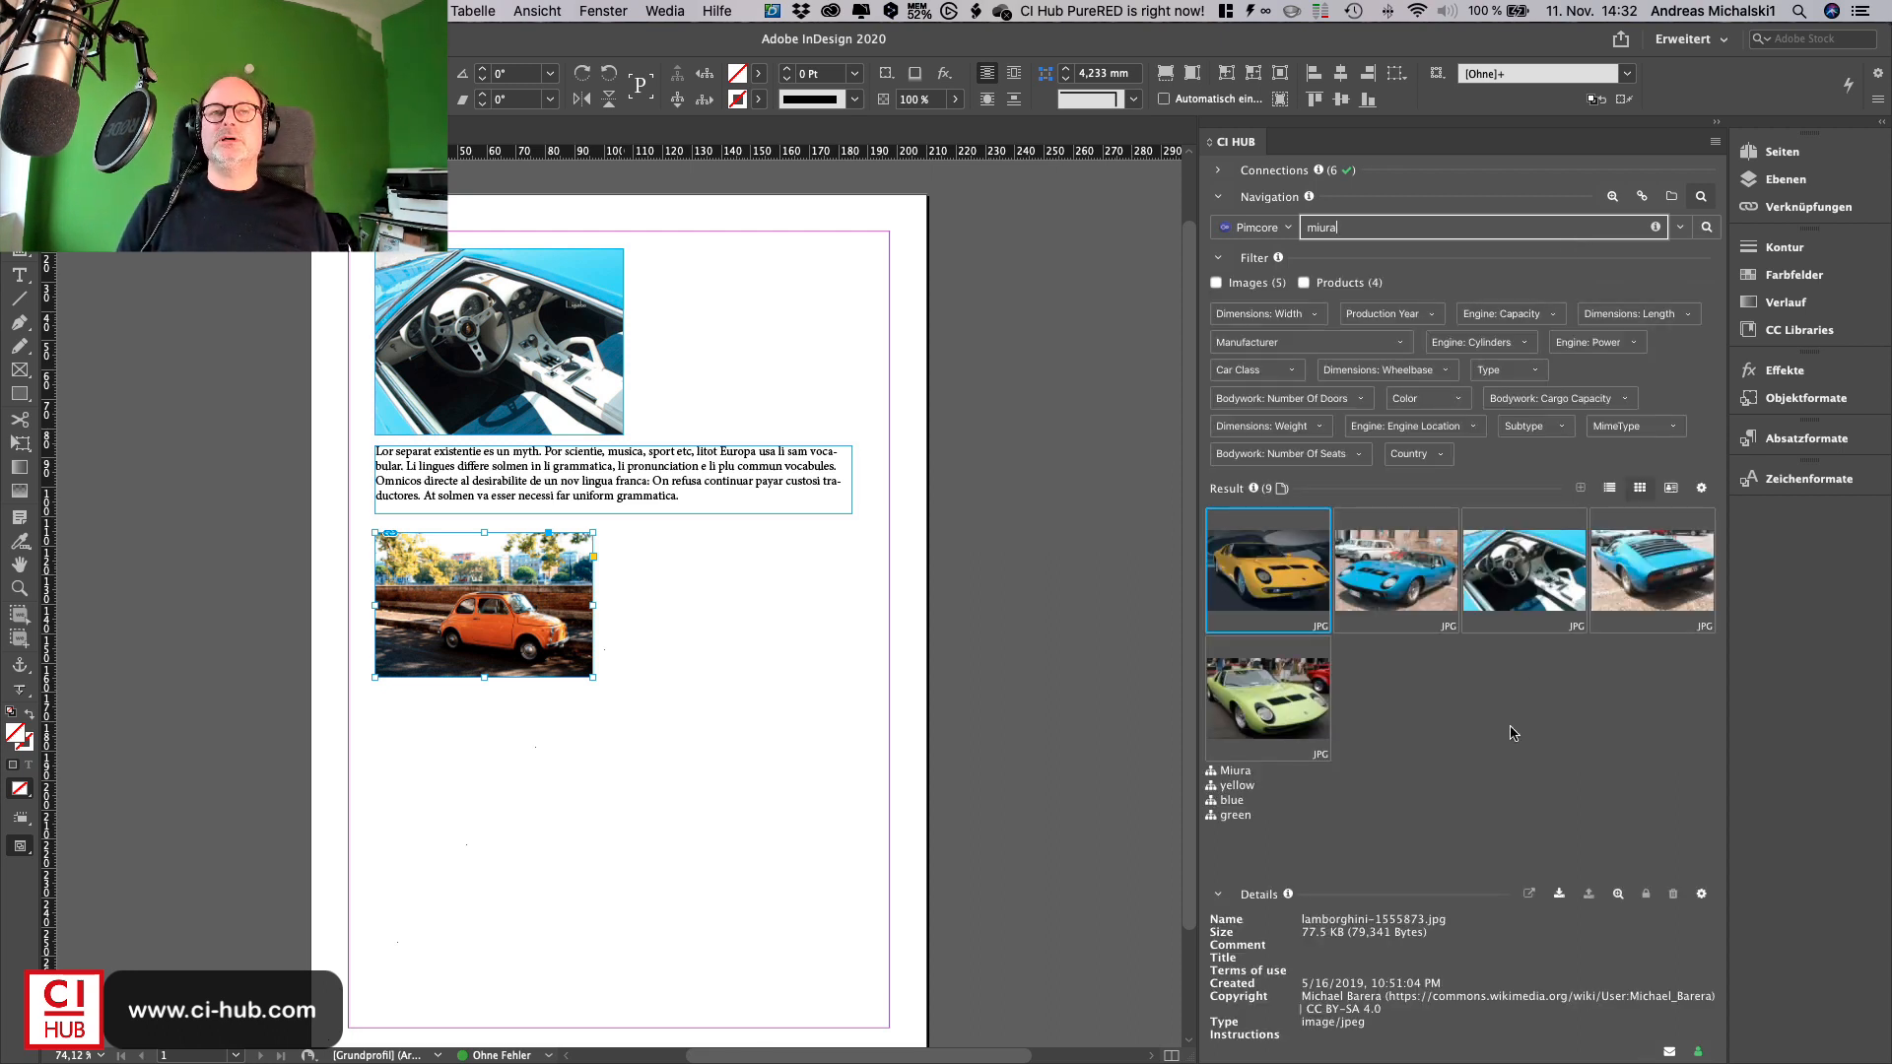
- Place the blue Miura front image below the orange car image, drawing its frame to a similar size
click(1442, 372)
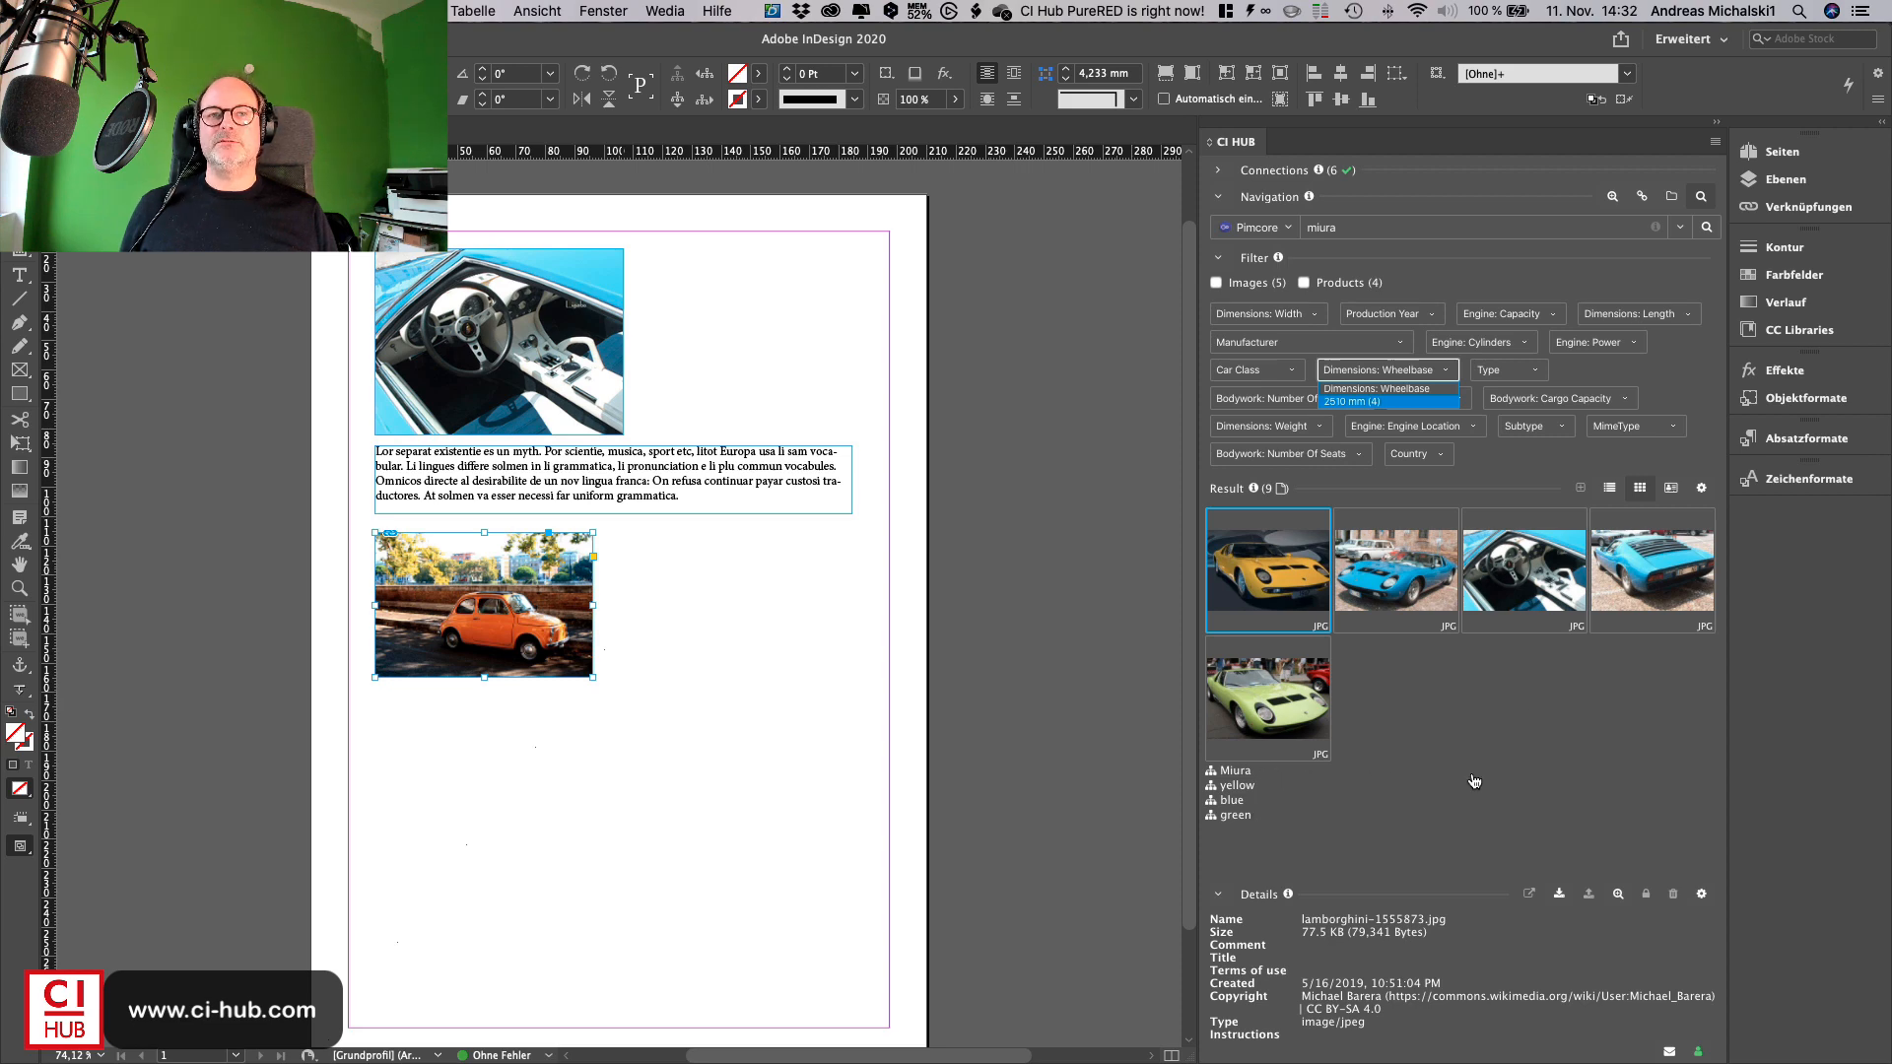
double_click(1400, 589)
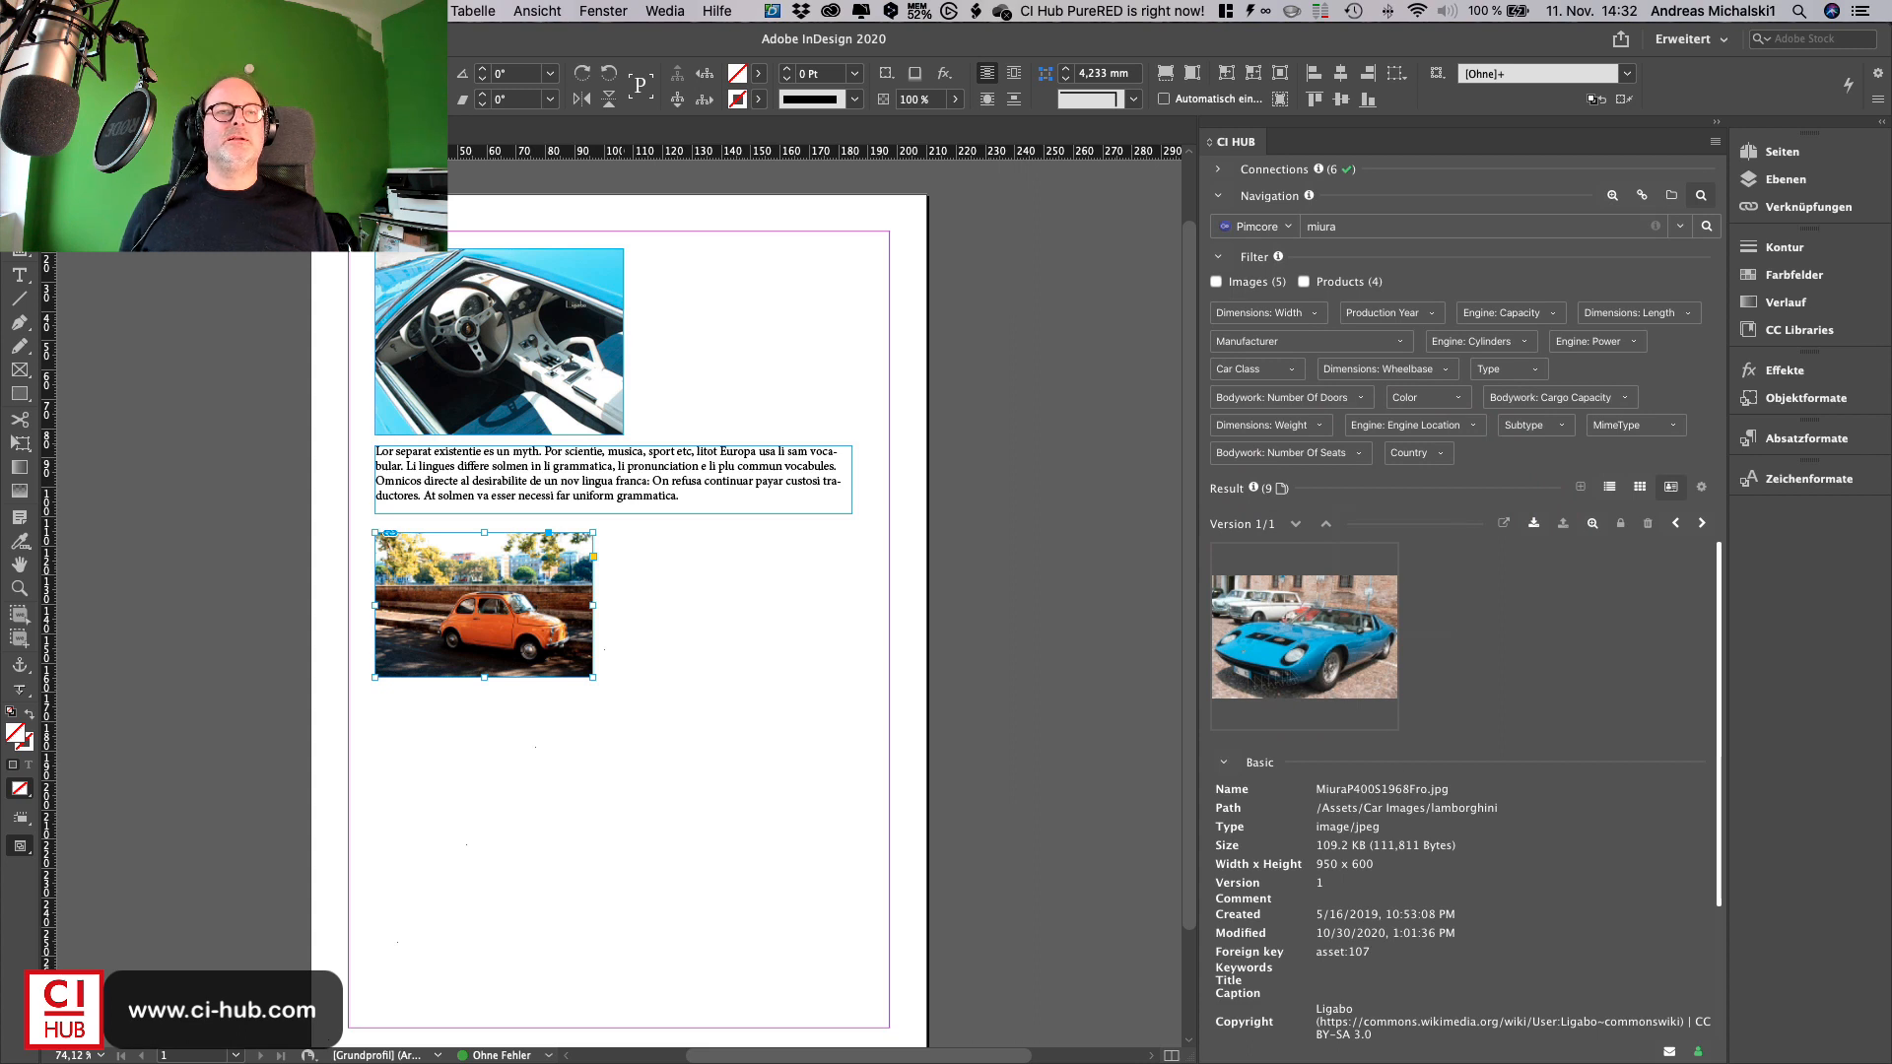
drag(1305, 637, 520, 808)
drag(386, 694, 619, 844)
click(544, 763)
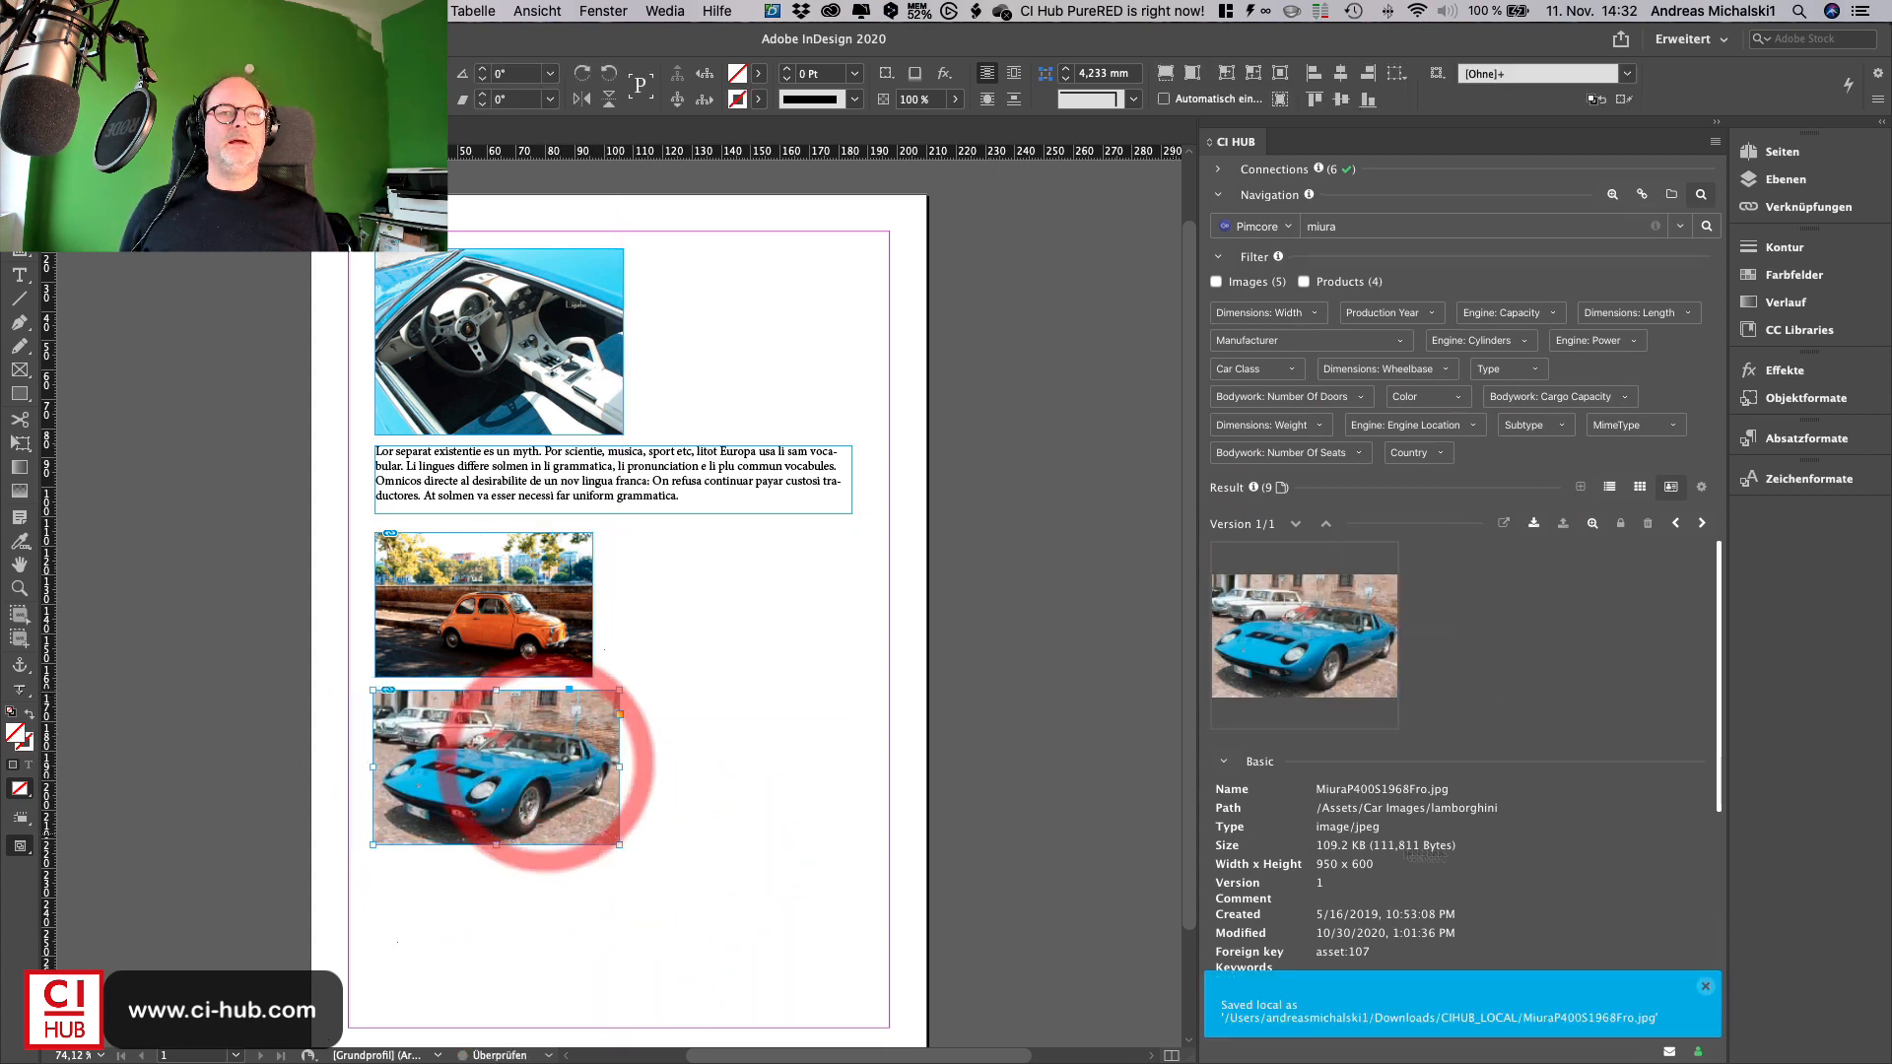
- Place the image's Author Link from its Custom metadata as a text frame near the page's bottom right corner
scroll(1389, 837, down, 5)
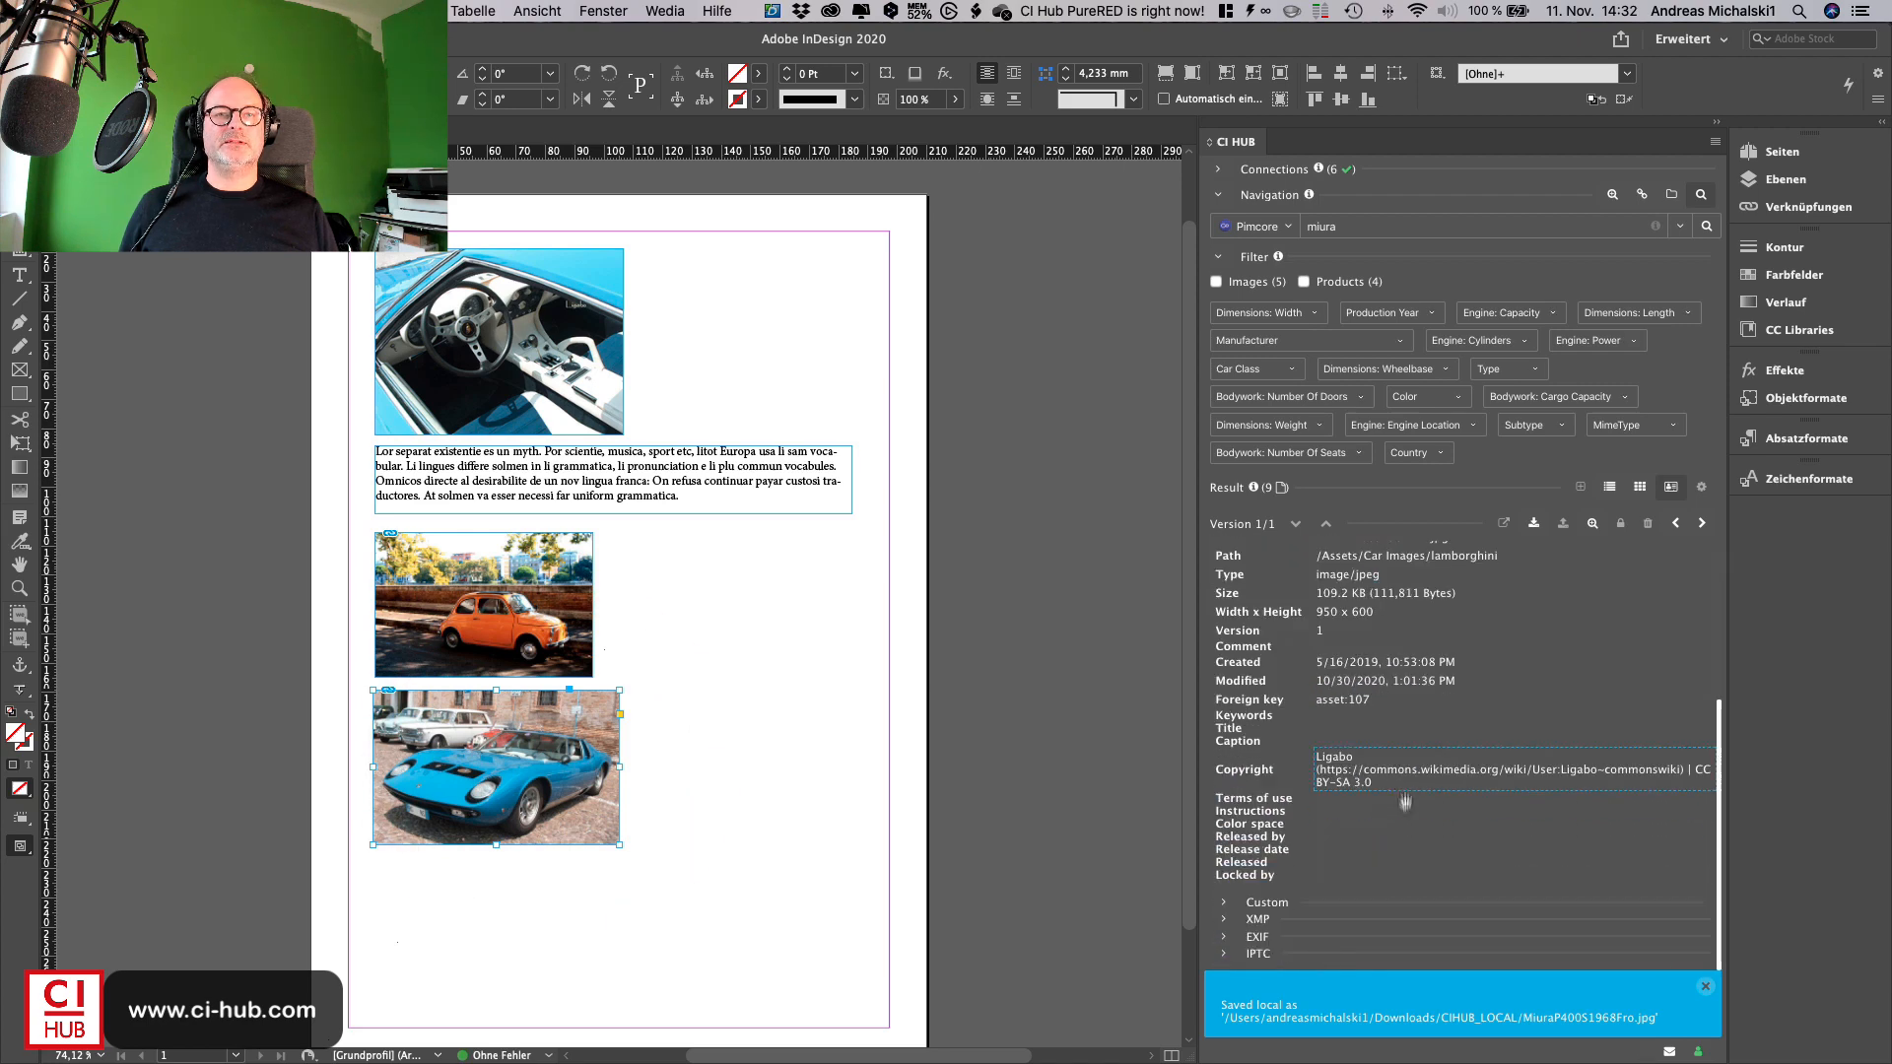
double_click(1271, 902)
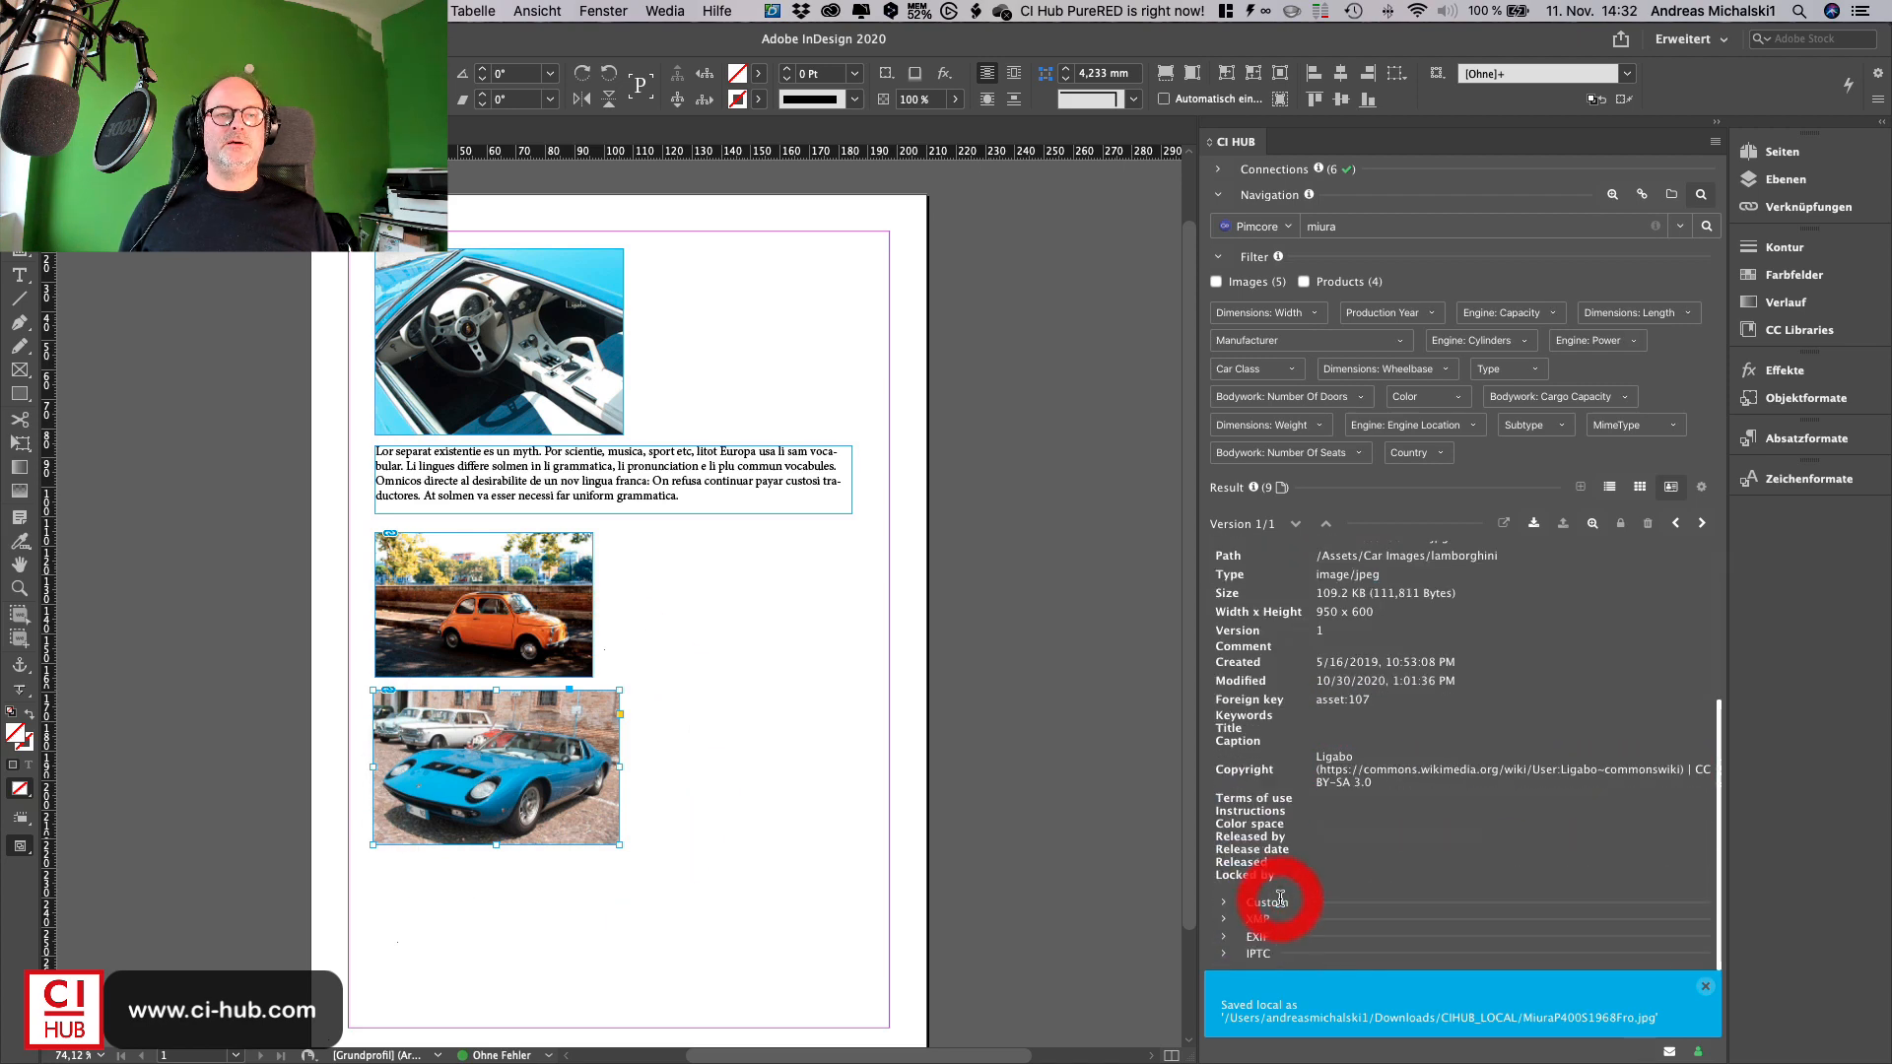
click(1227, 905)
scroll(1380, 921, down, 2)
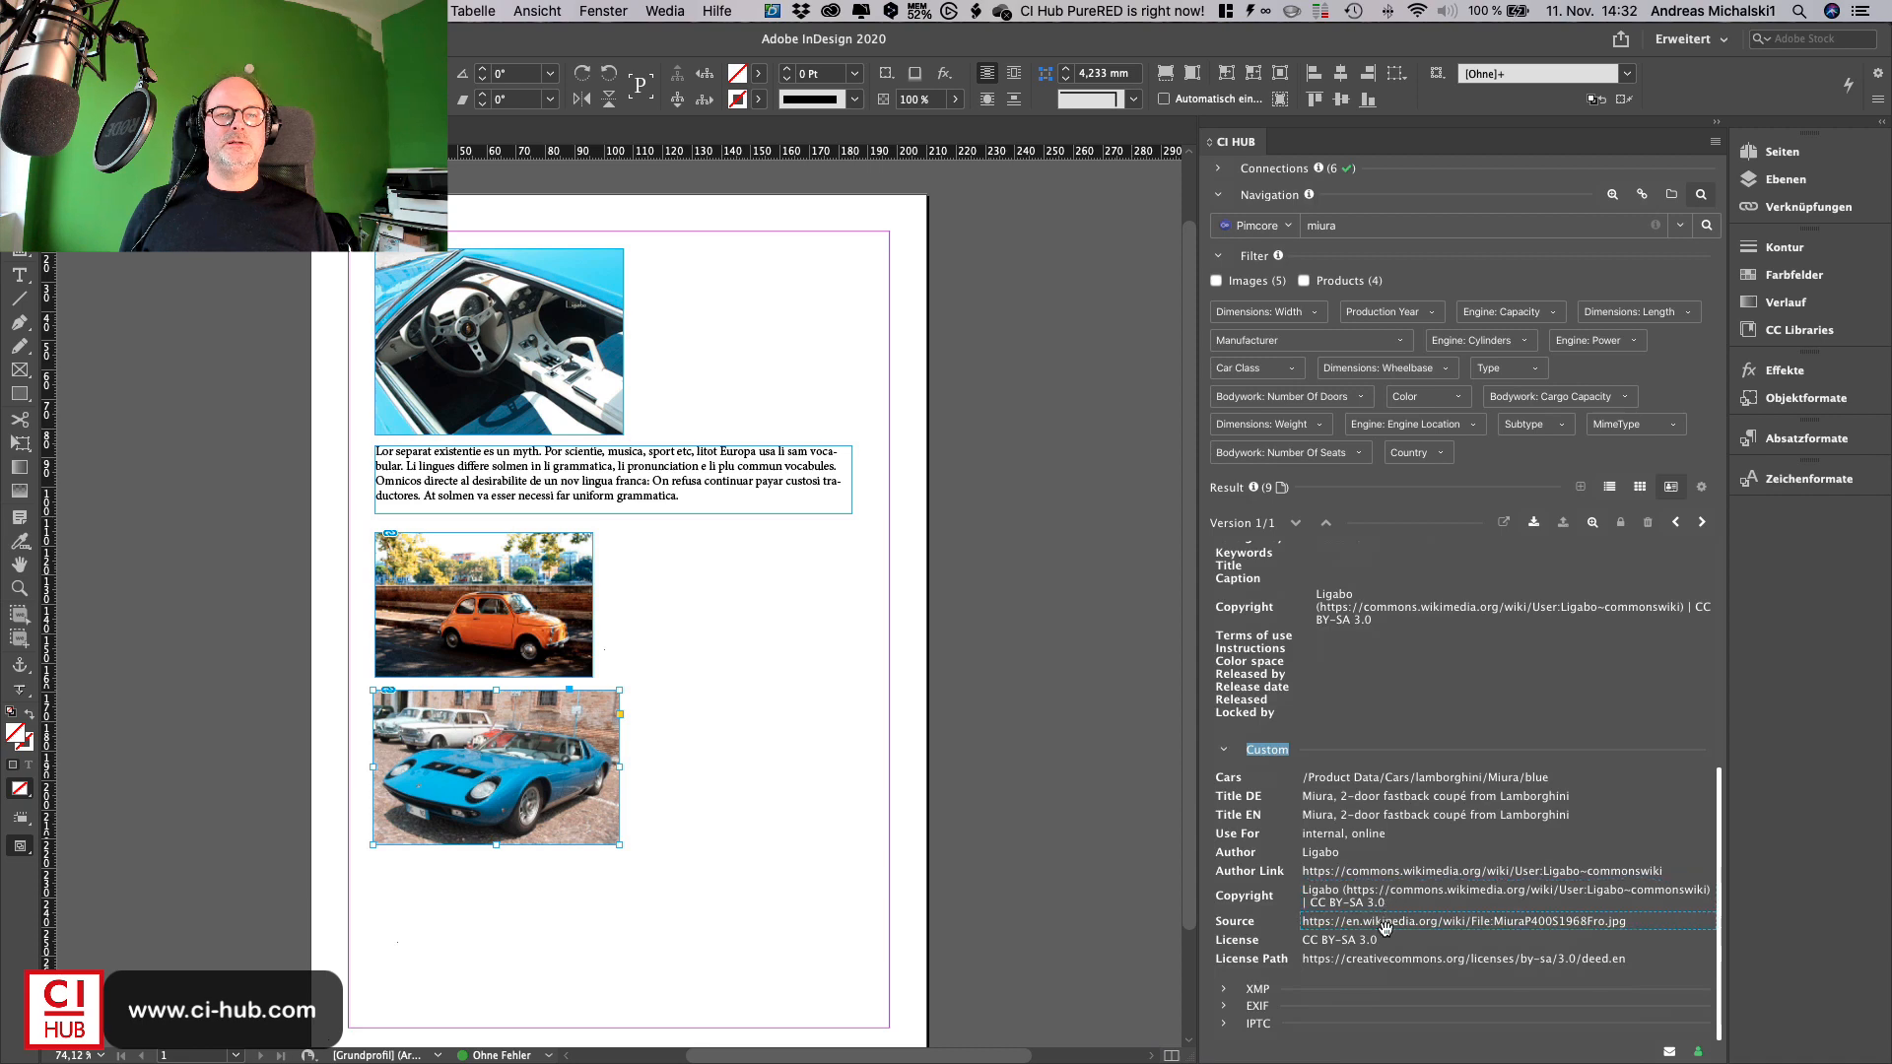
drag(1390, 875, 884, 1022)
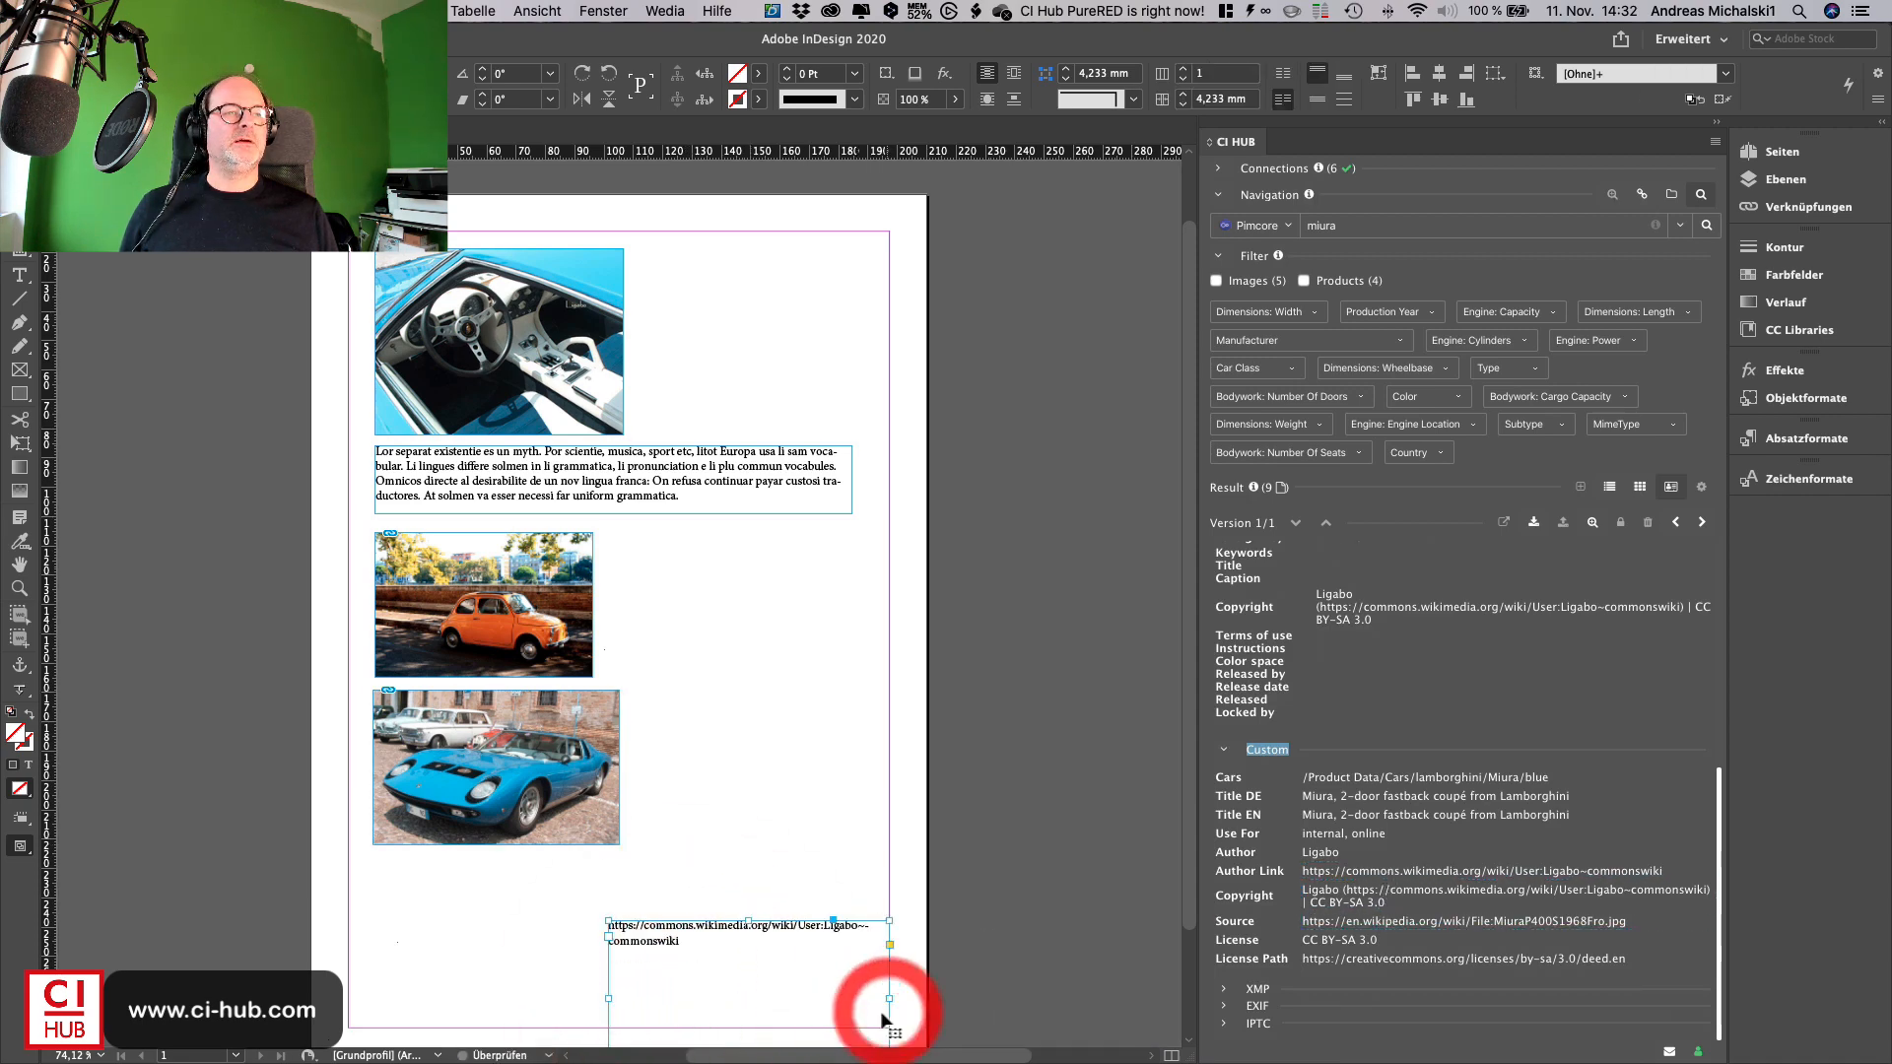
- Run a similarity search for the blue Miura image in Adobe Stock
click(439, 760)
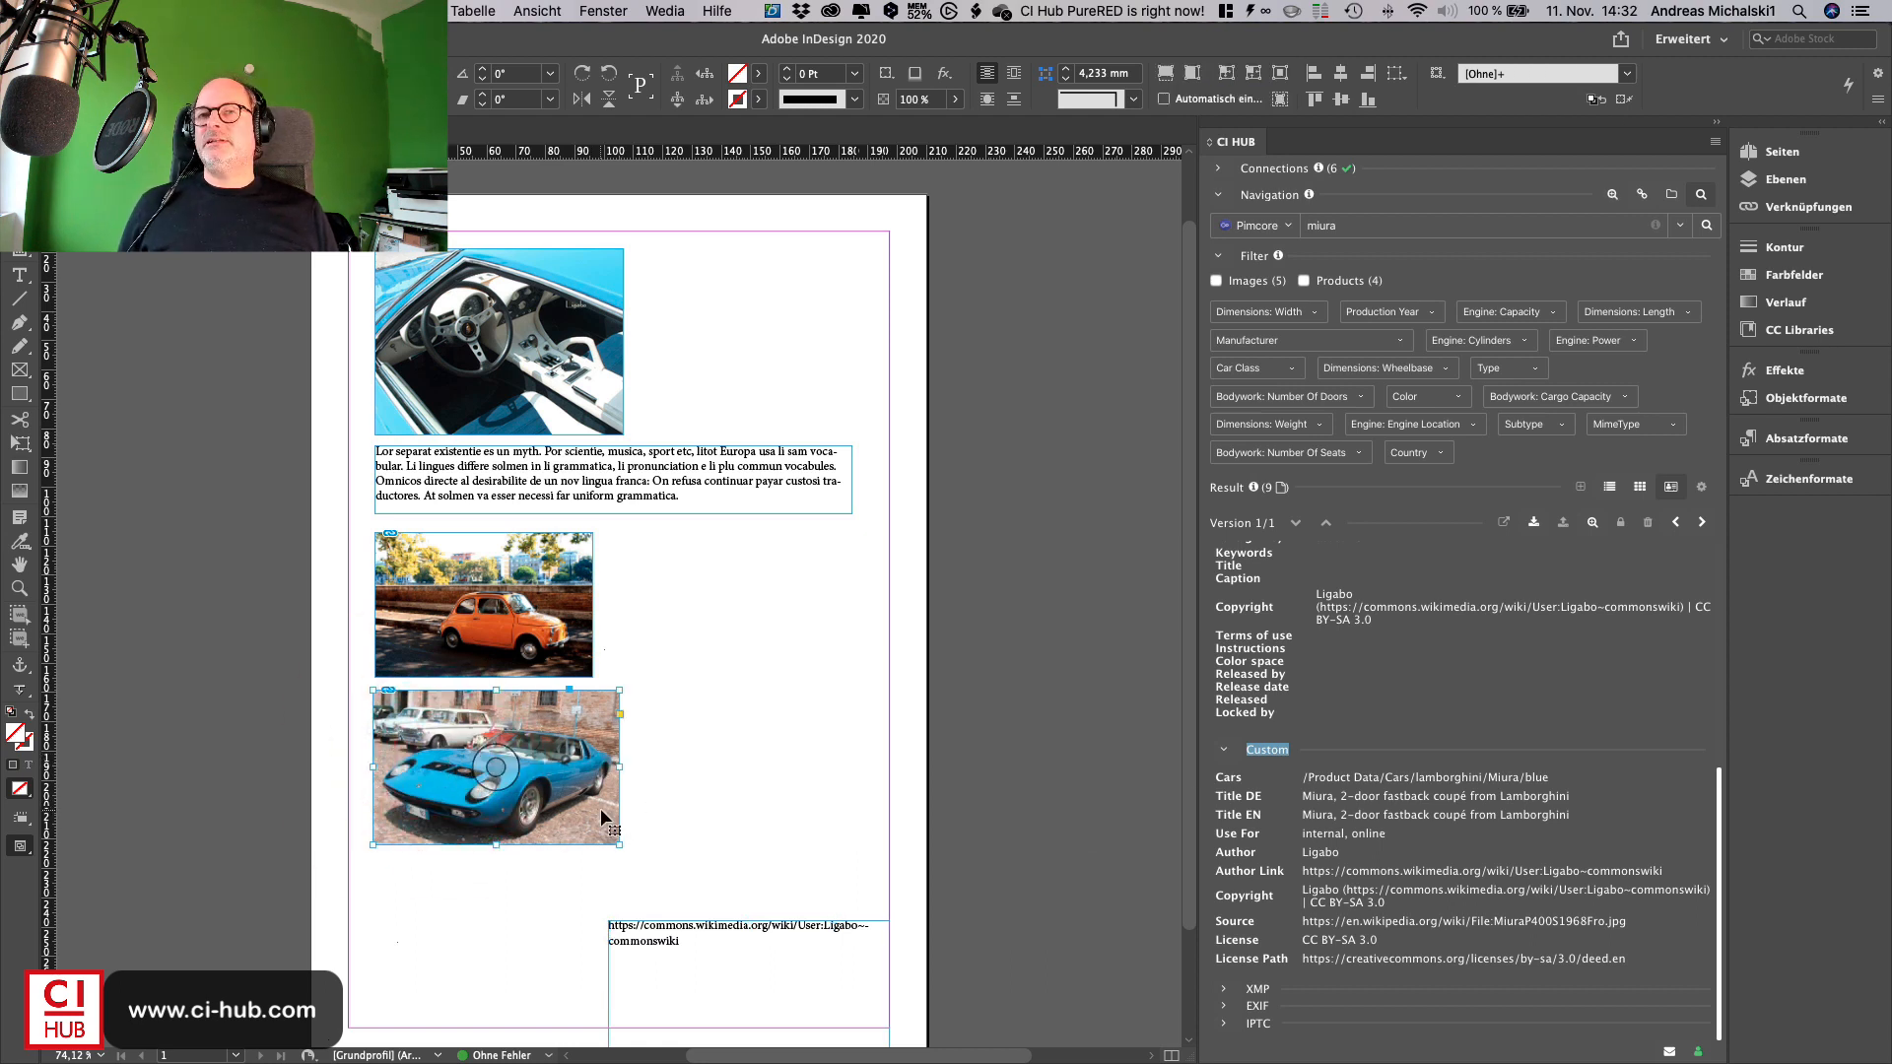
click(1592, 523)
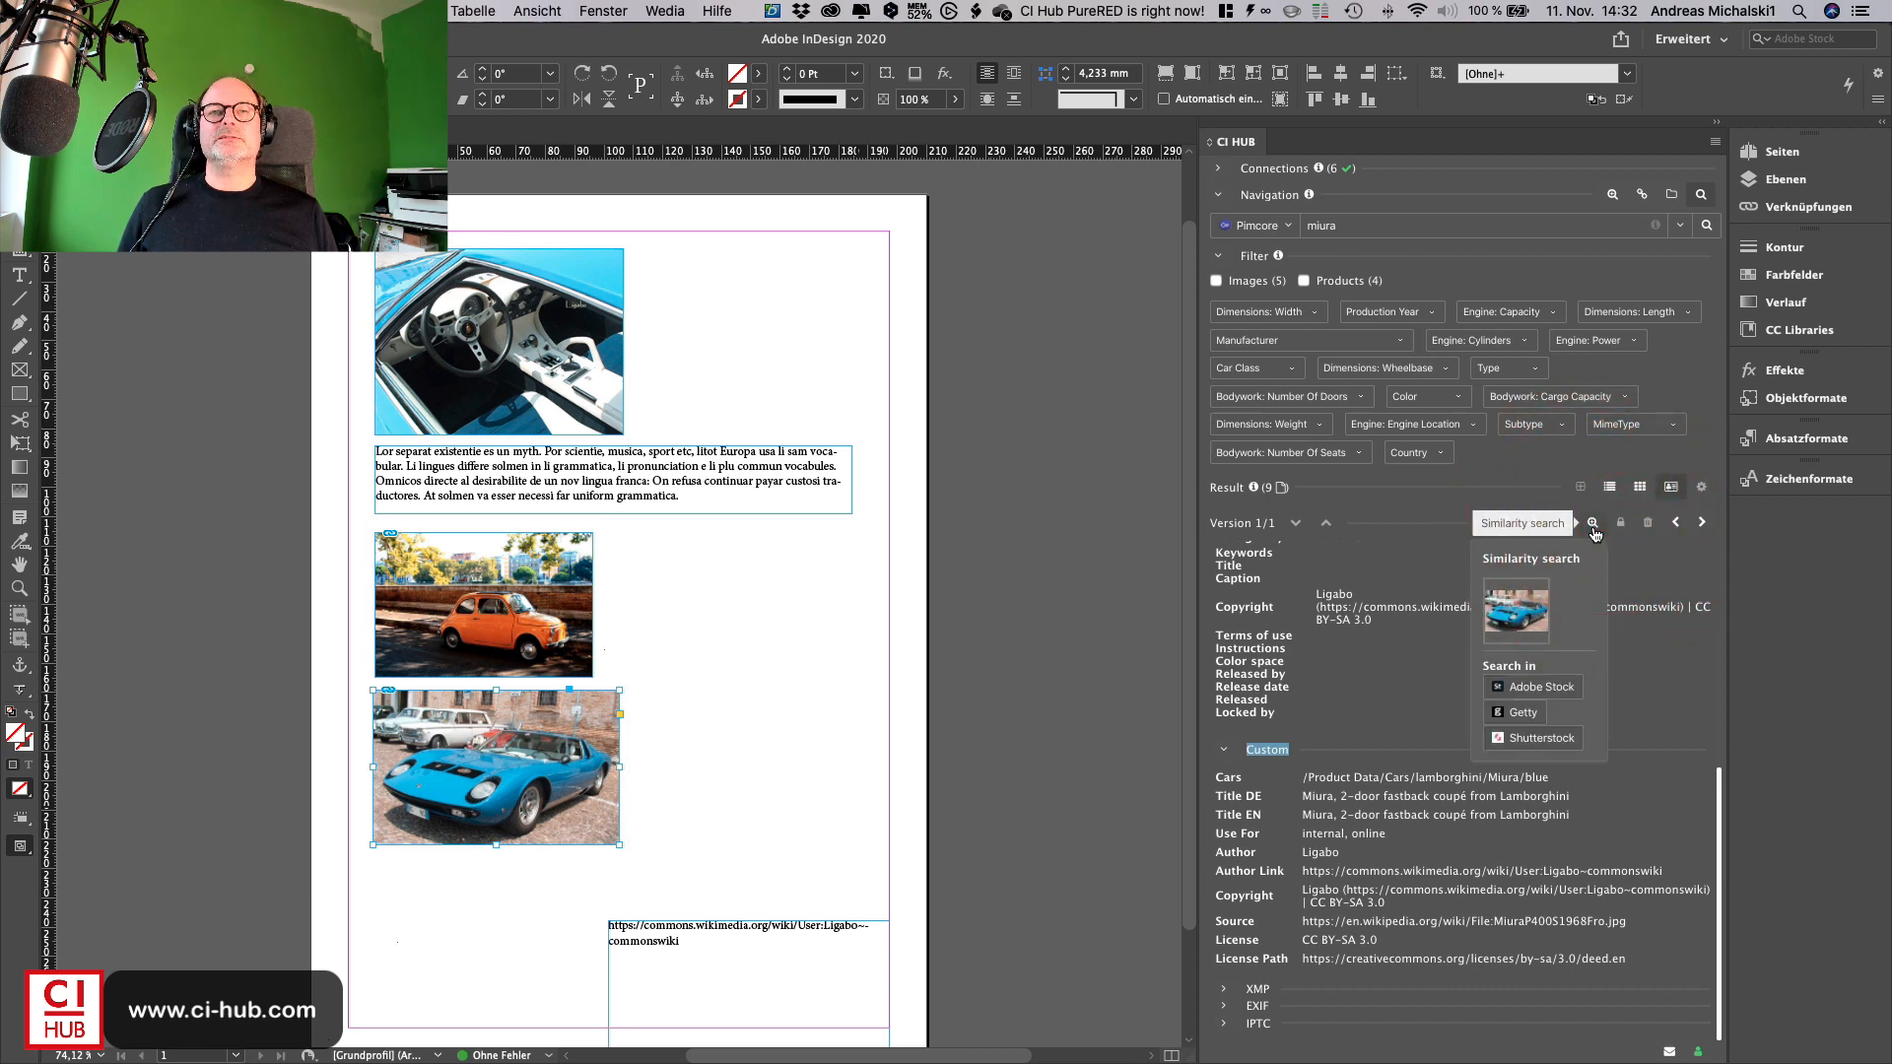
click(1518, 688)
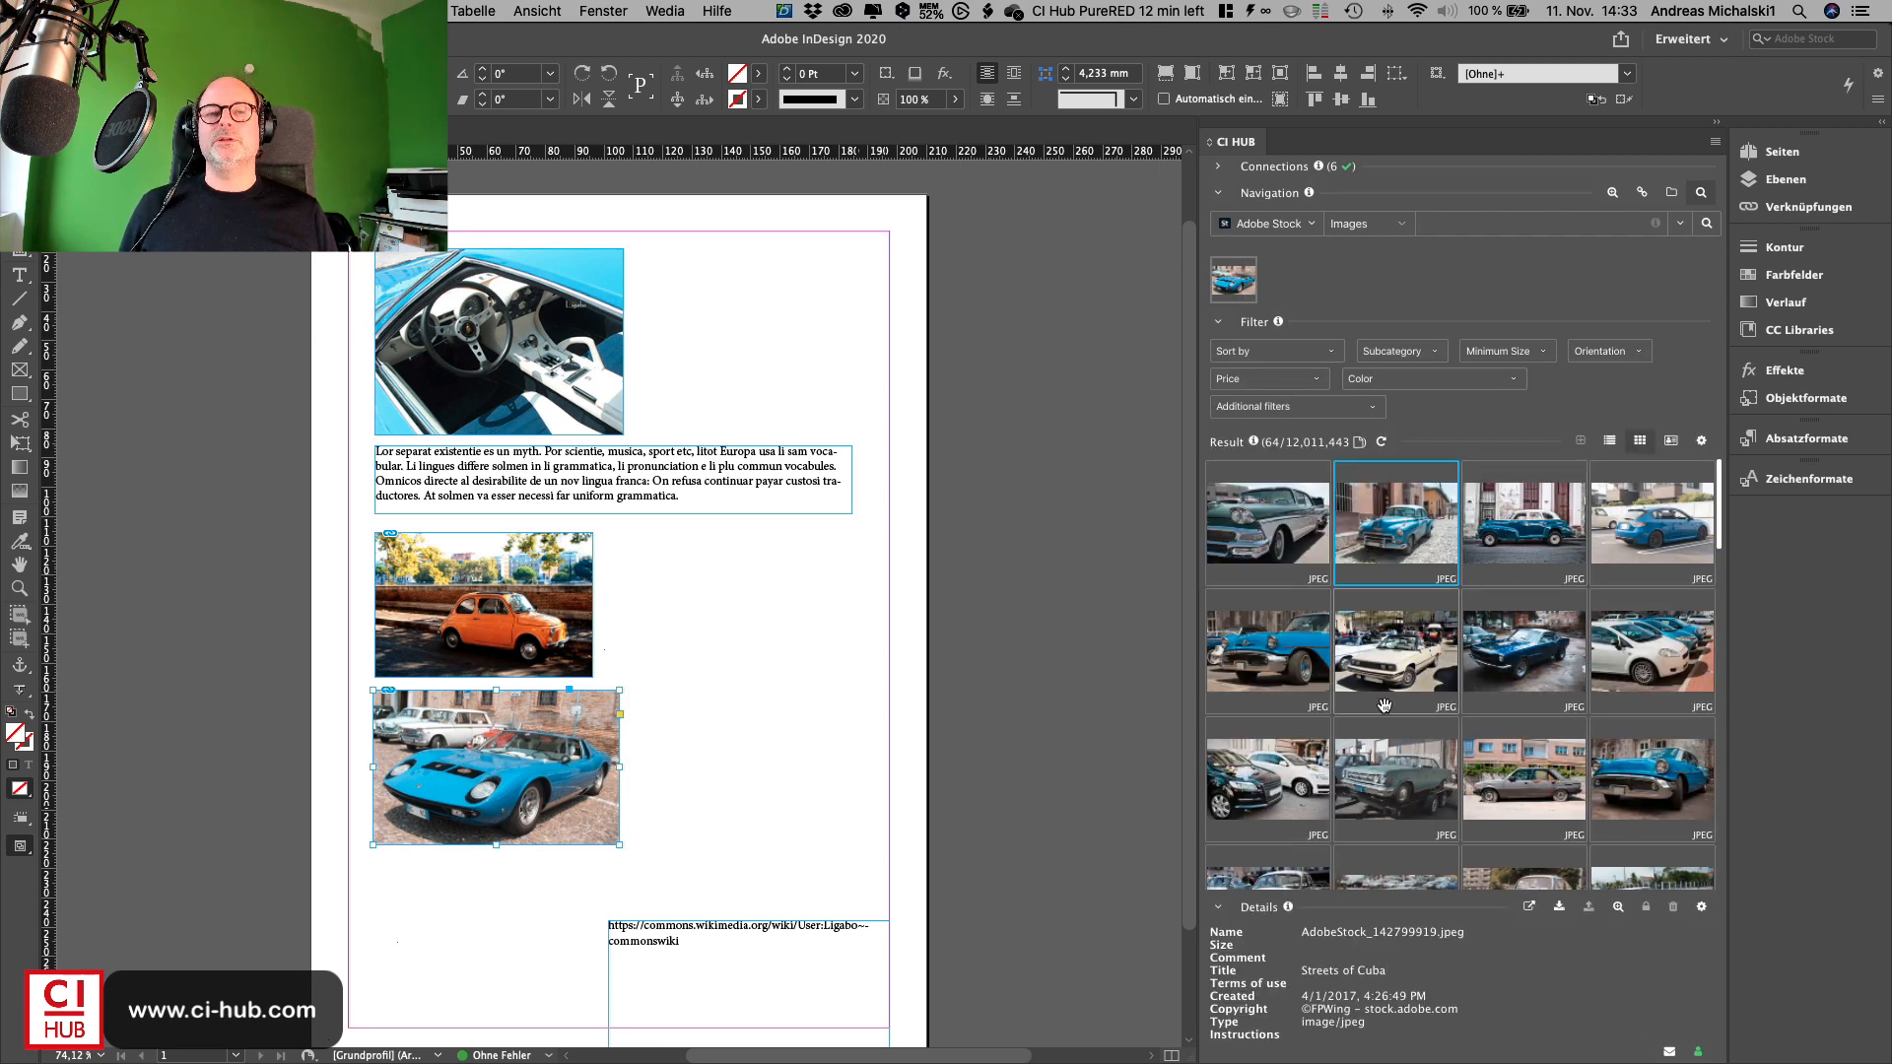
- Place a blue vintage car stock image to the right of the orange car image
scroll(1385, 706, down, 5)
scroll(1385, 705, down, 2)
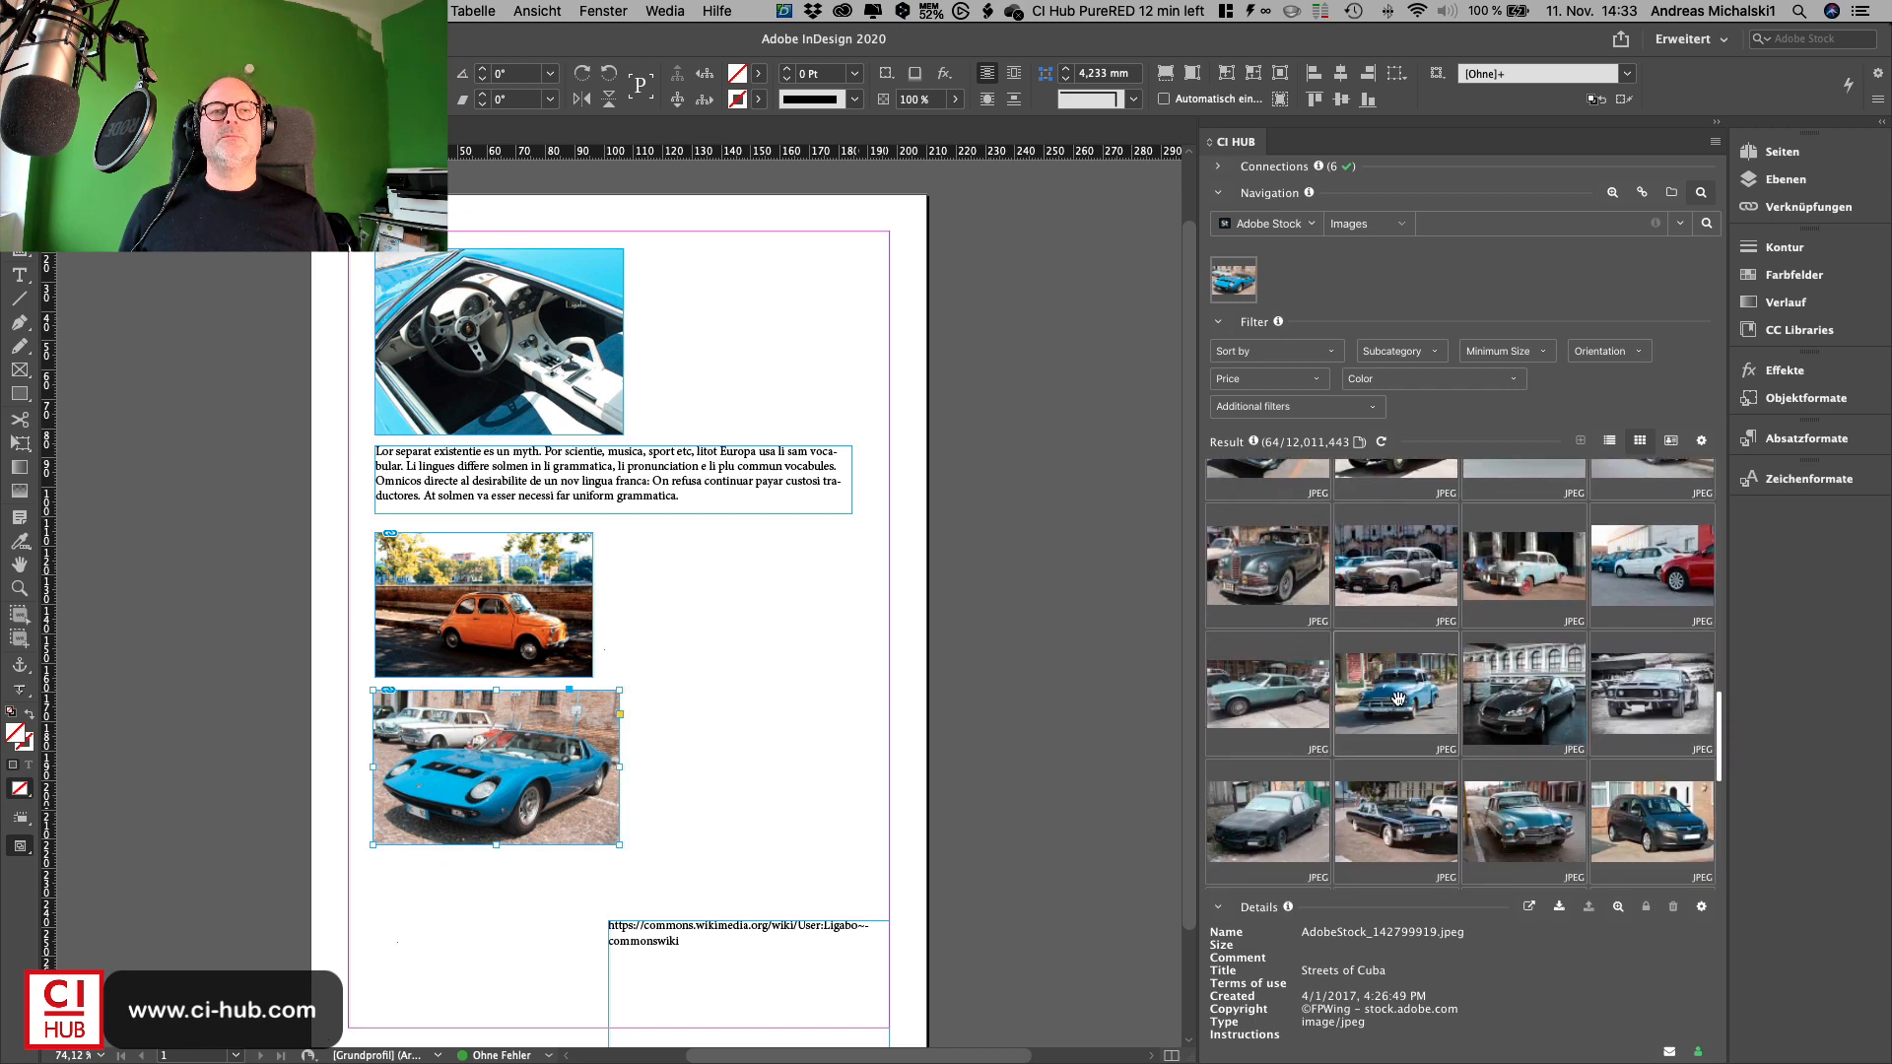
drag(1385, 706, 728, 636)
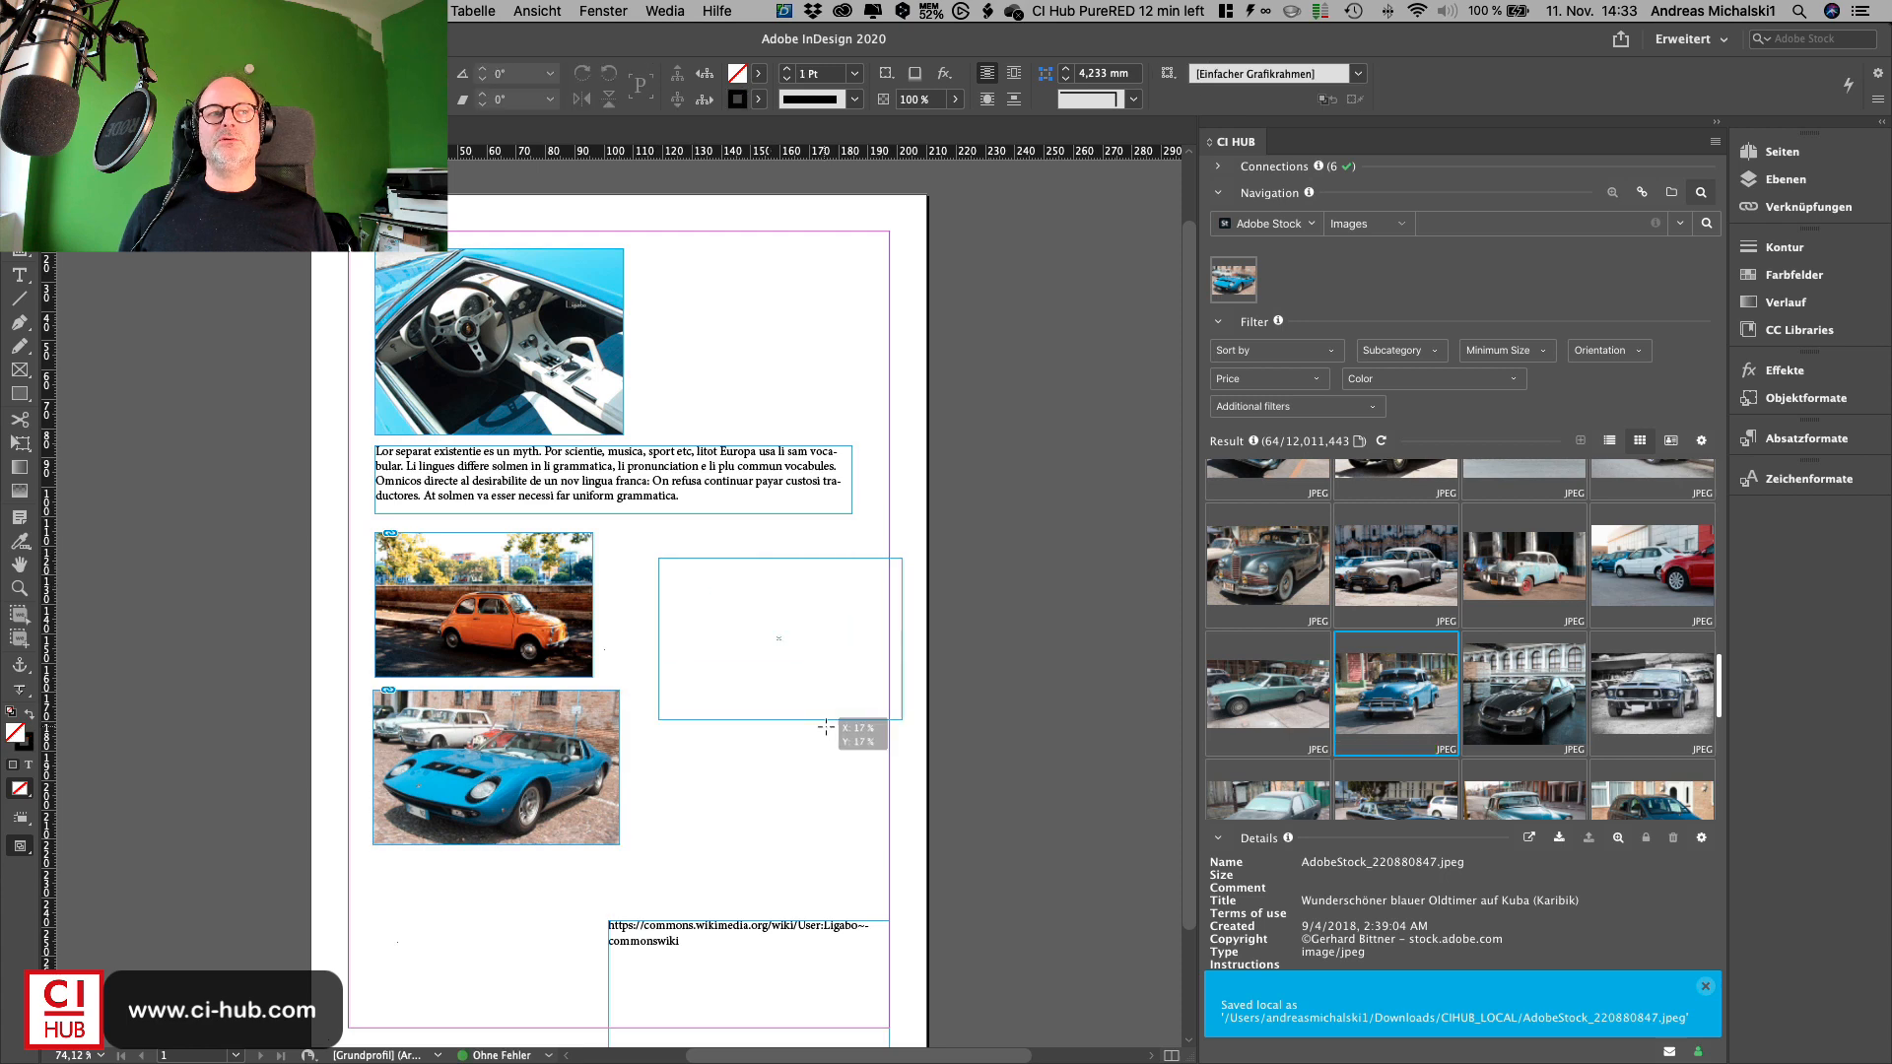
drag(826, 728, 831, 744)
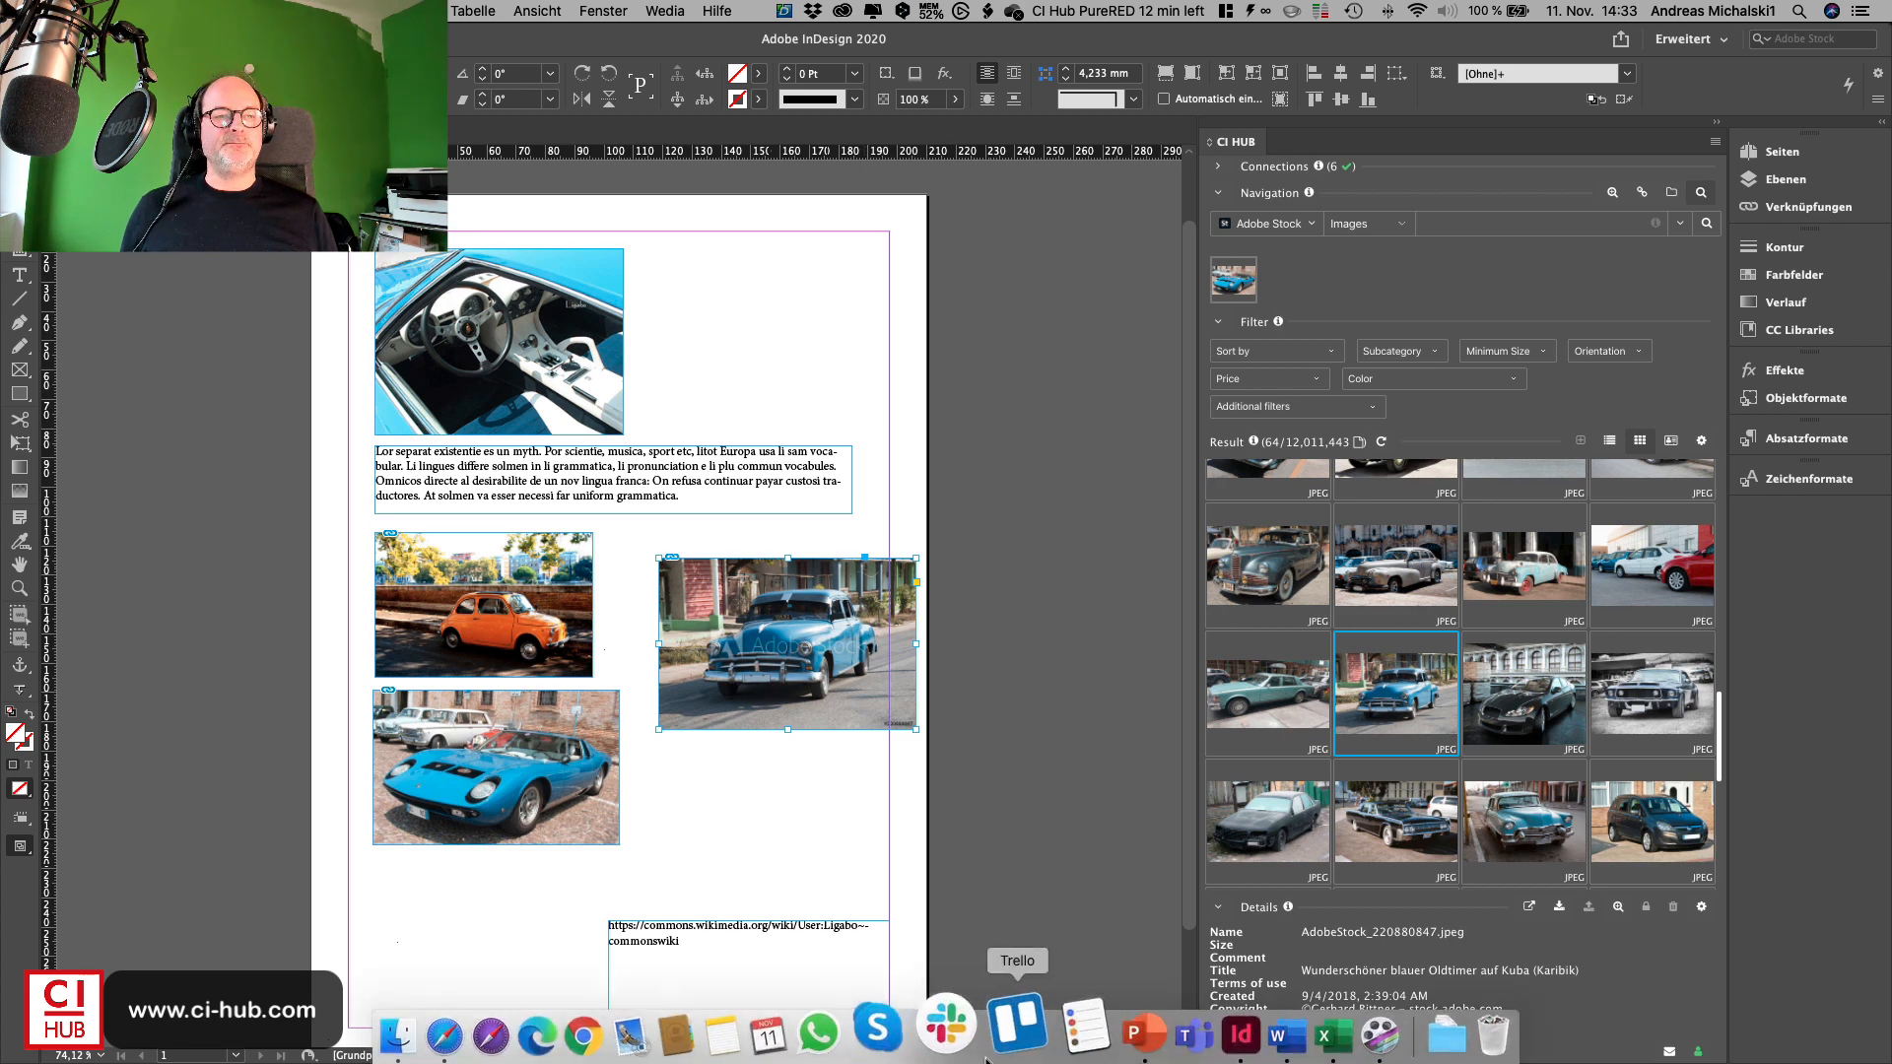
- Switch to PowerPoint and collapse the CI HUB connections section
click(1092, 1038)
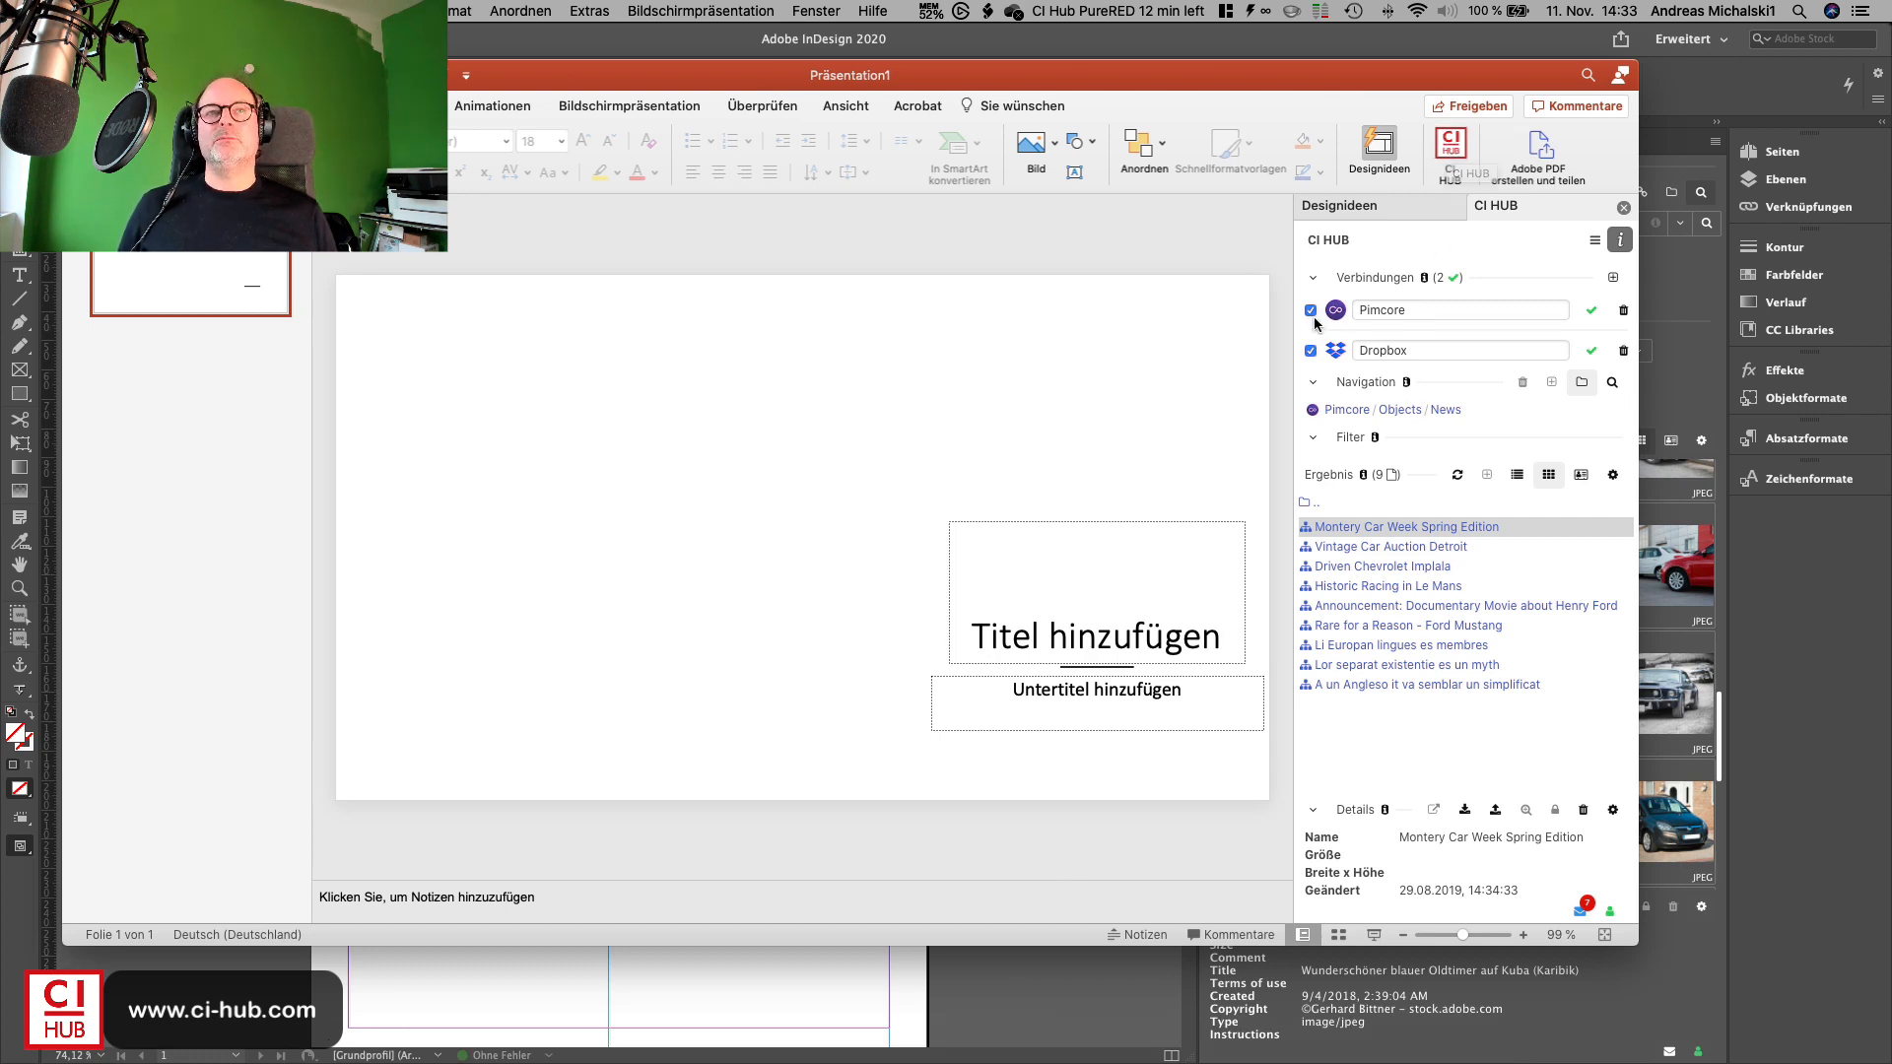
click(1312, 278)
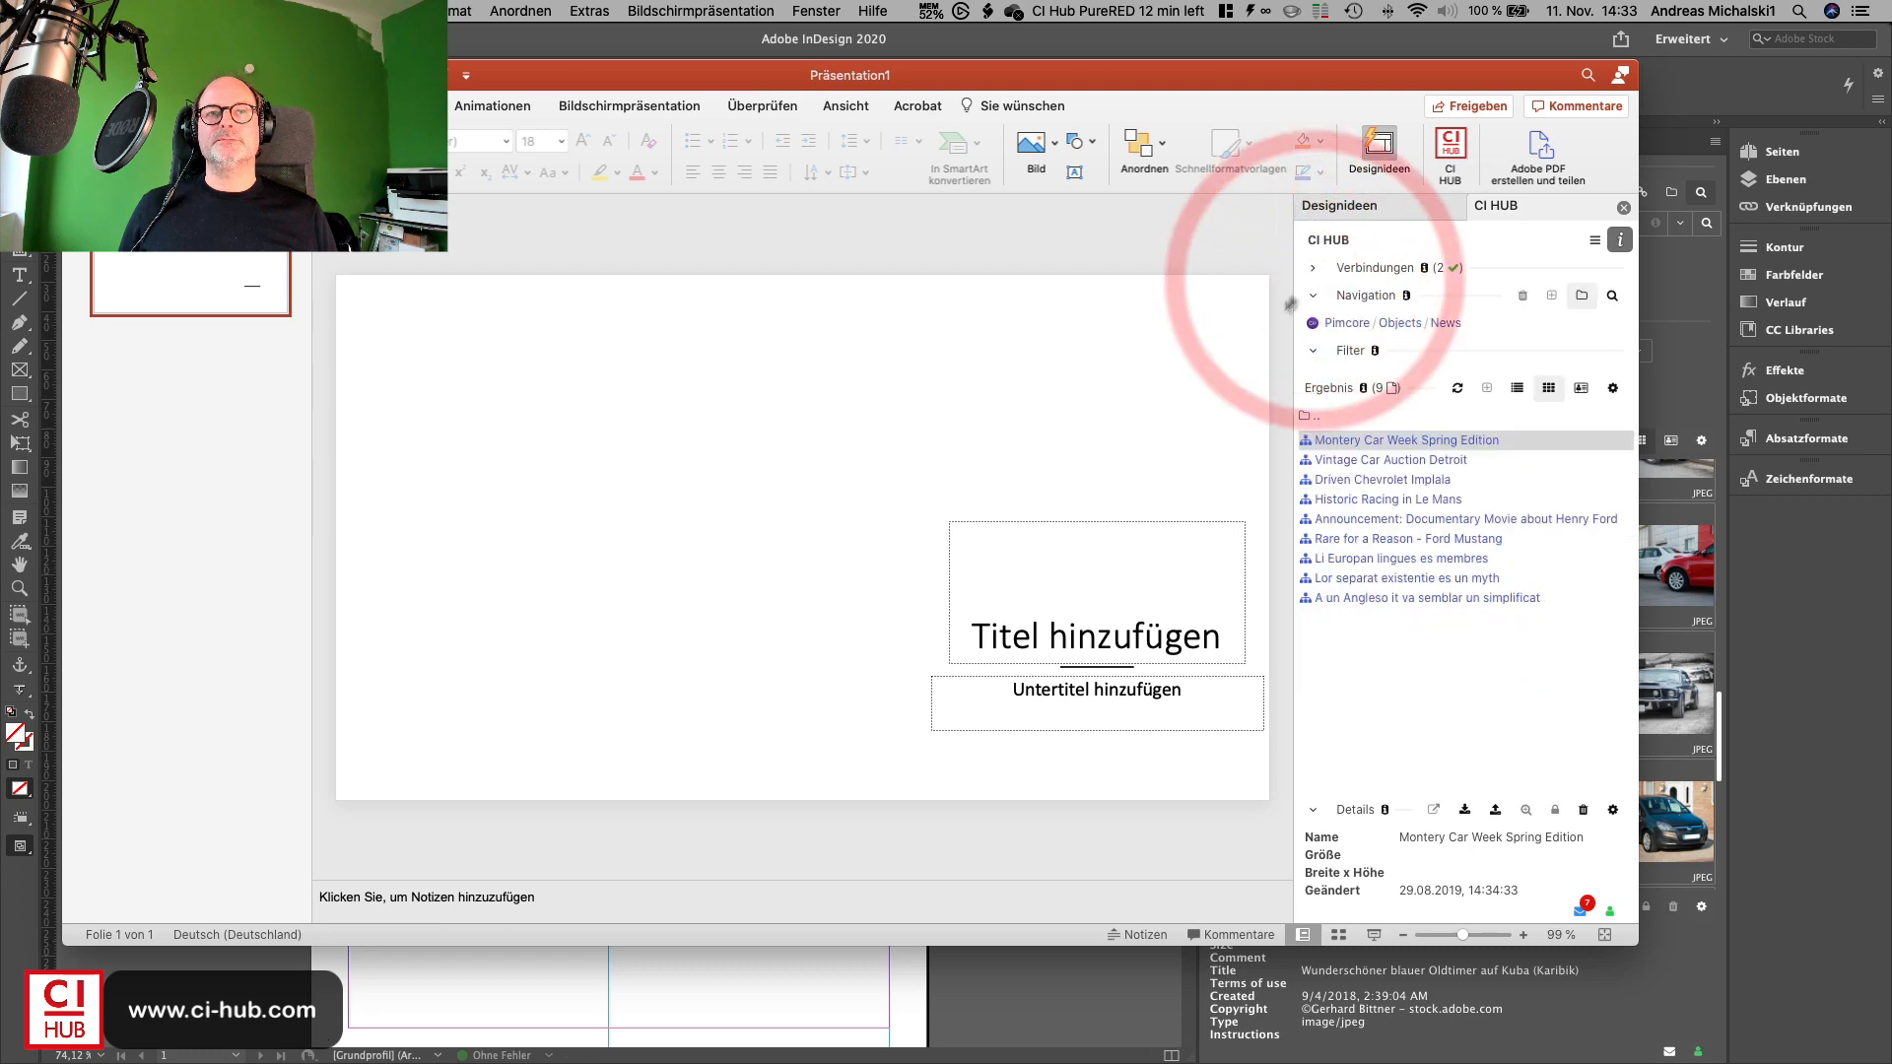